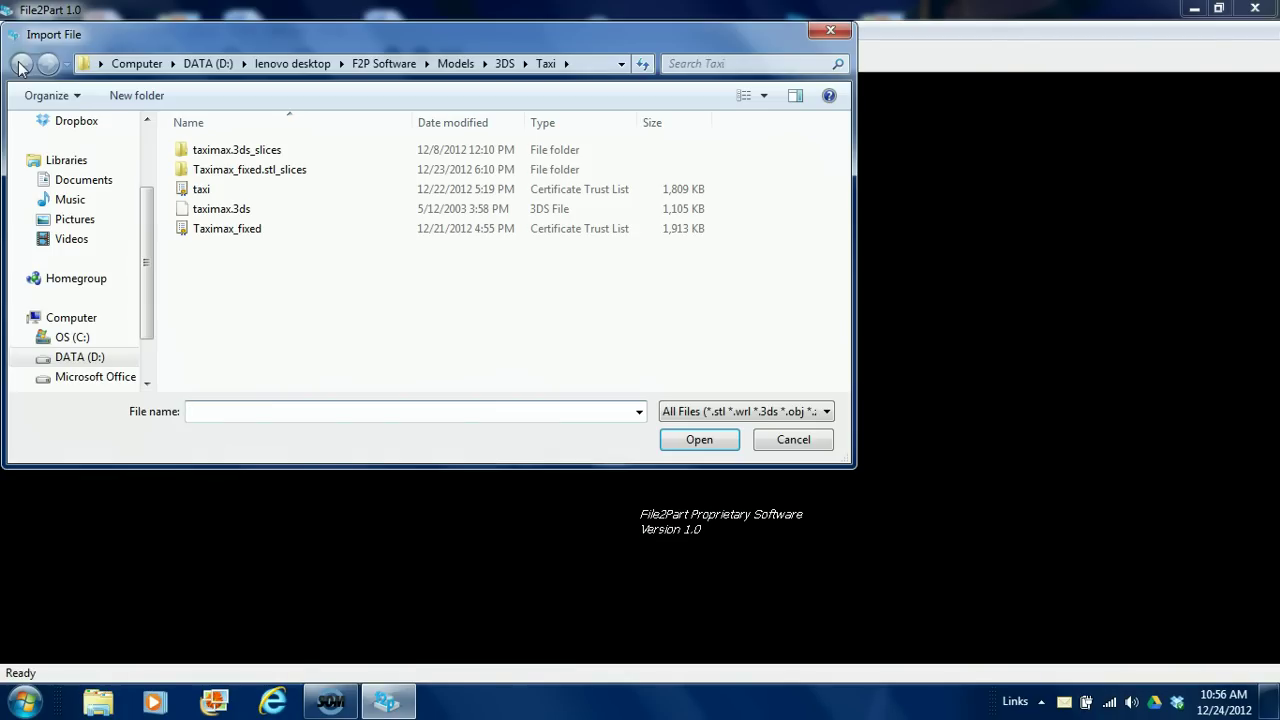
# Import taximax.3ds with mm file units and inch part units, scaled to Y = 4 in (0.181397)
pyautogui.click(228, 212)
pyautogui.doubleClick(228, 212)
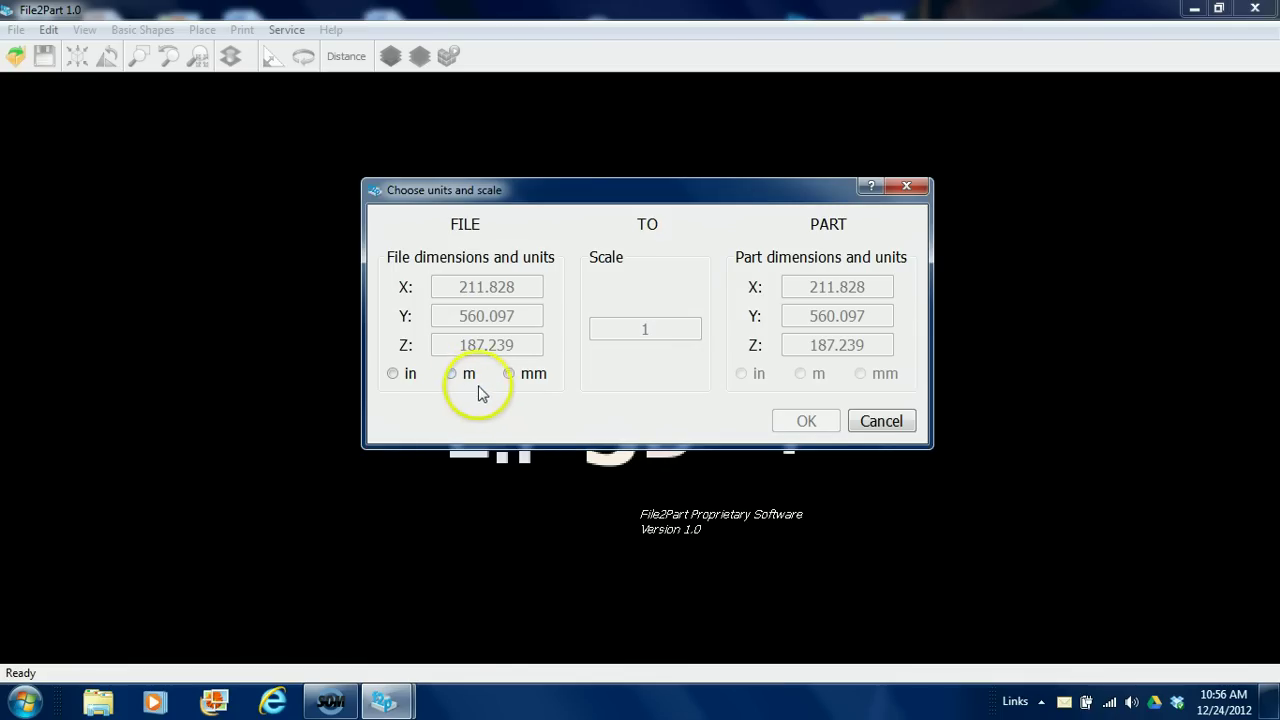
pyautogui.click(509, 374)
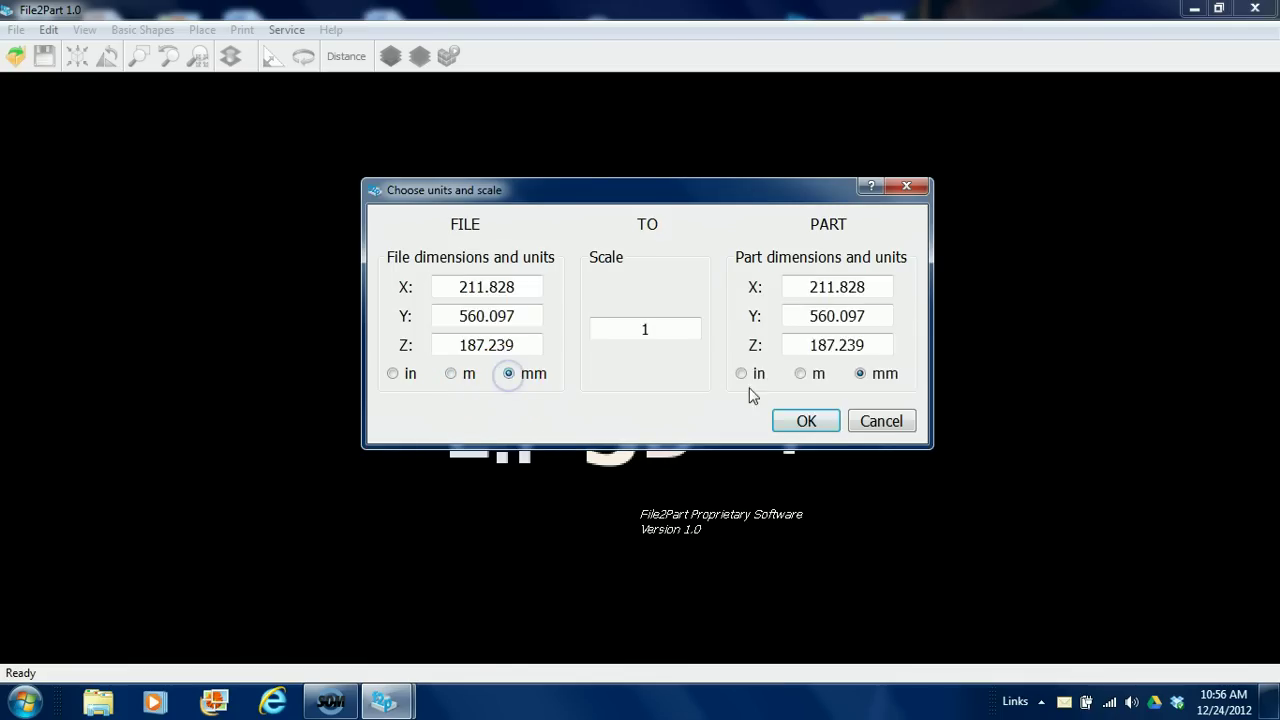
pyautogui.click(806, 423)
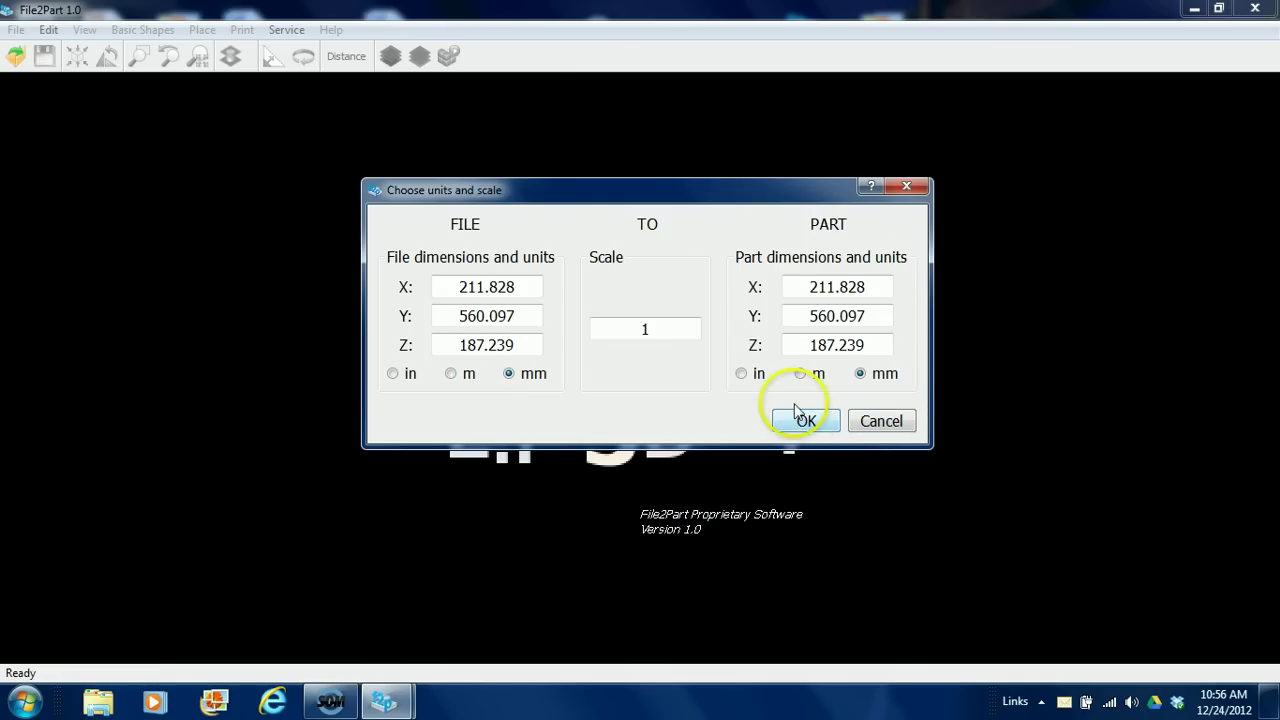
pyautogui.click(741, 373)
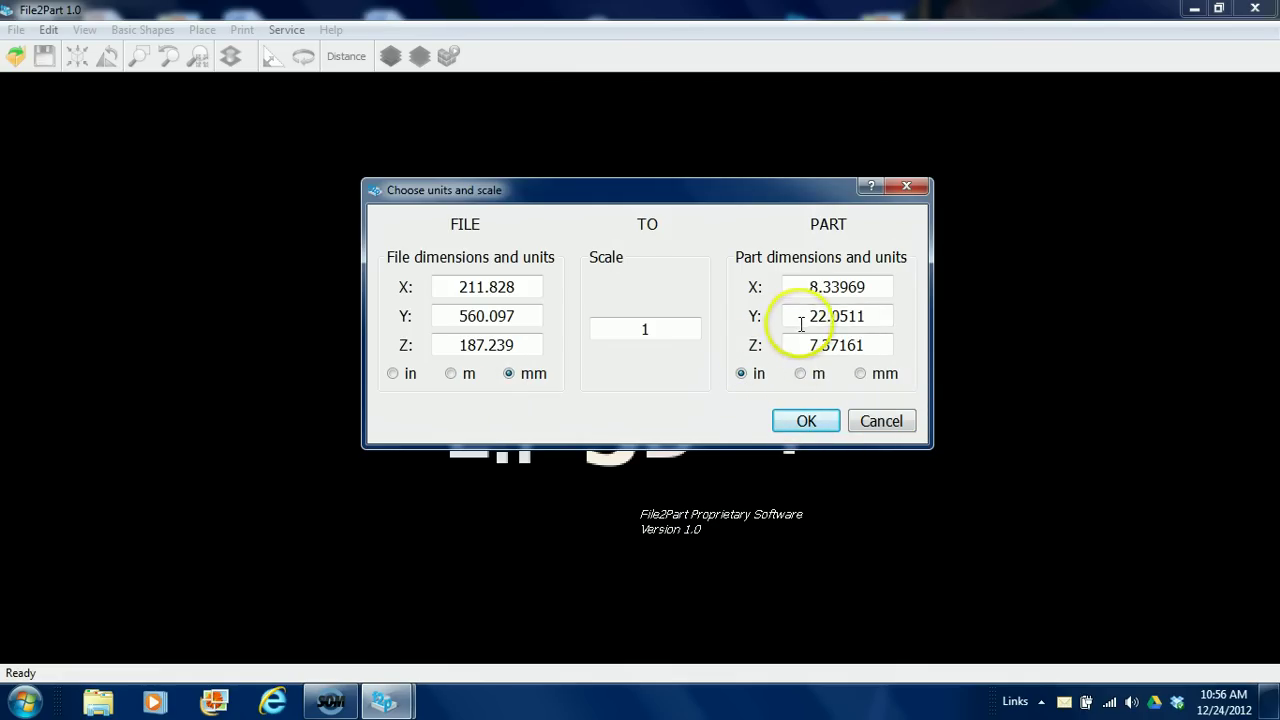
pyautogui.moveTo(787, 316); pyautogui.dragTo(965, 322)
pyautogui.write('4')
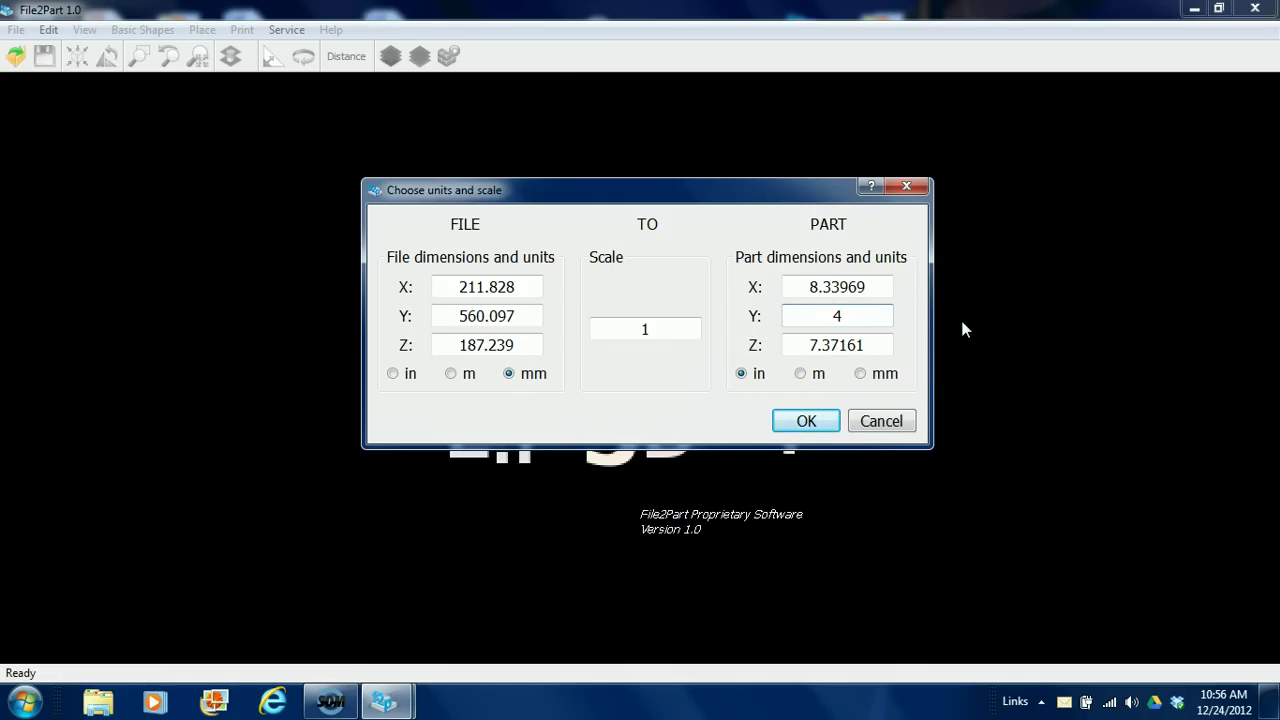
pyautogui.click(809, 341)
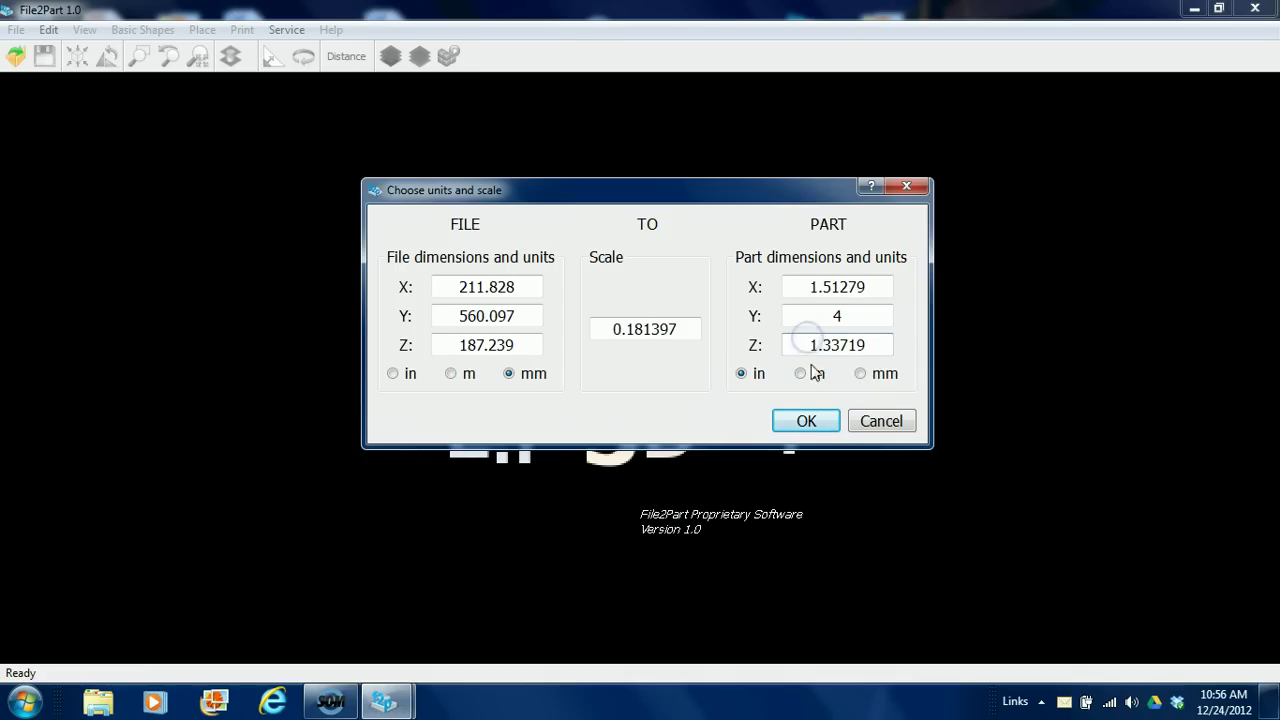
pyautogui.click(805, 422)
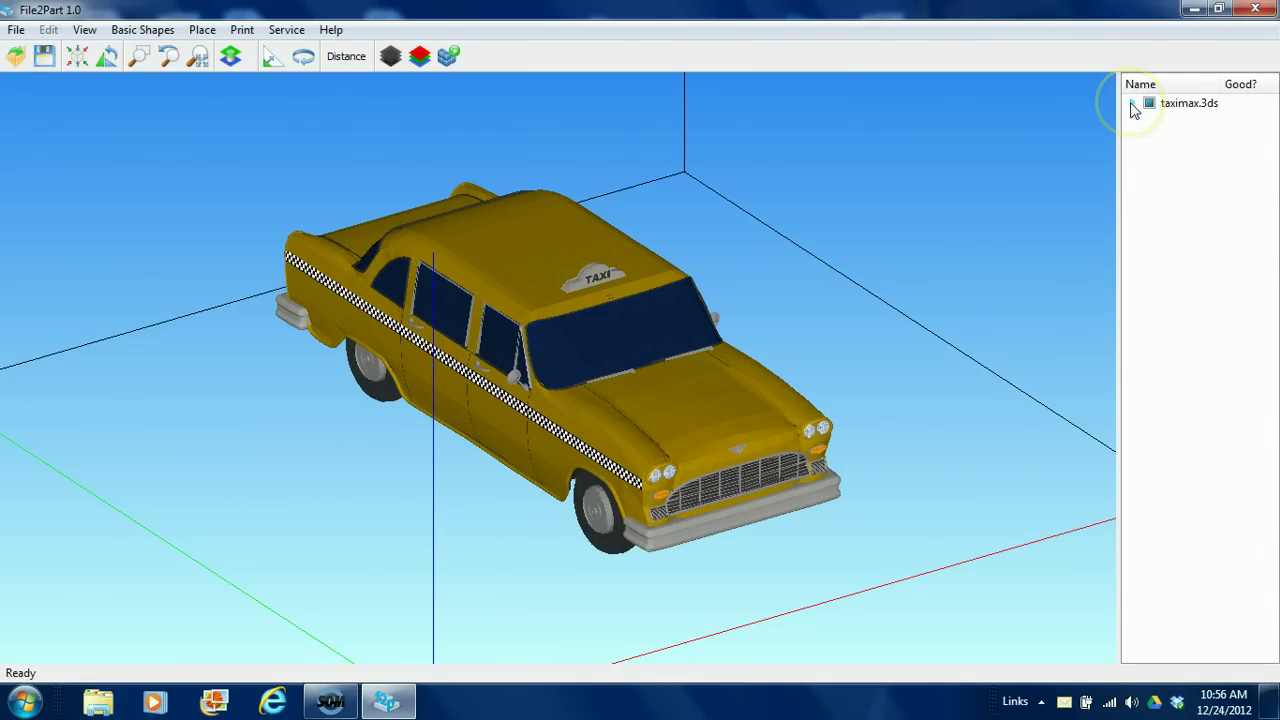
# Expand taximax.3ds into its shells and widen the list panel and Name column
pyautogui.click(1134, 106)
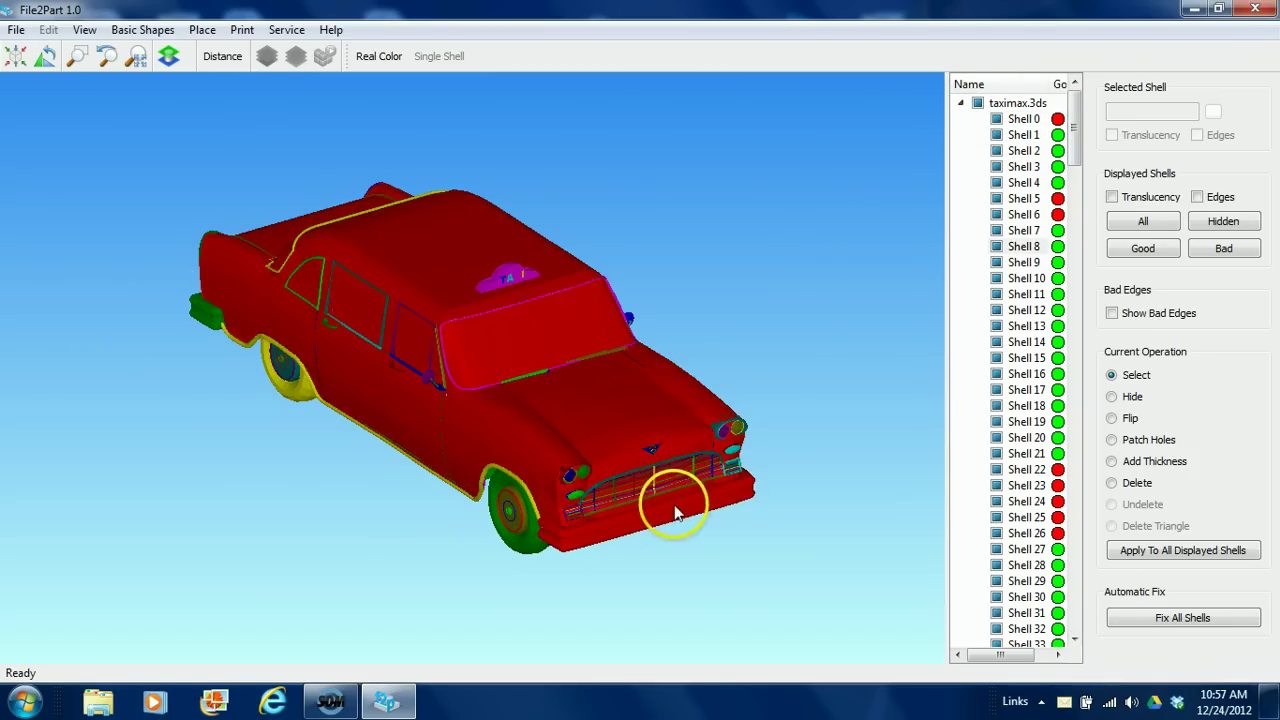
pyautogui.moveTo(1076, 100); pyautogui.dragTo(1090, 643)
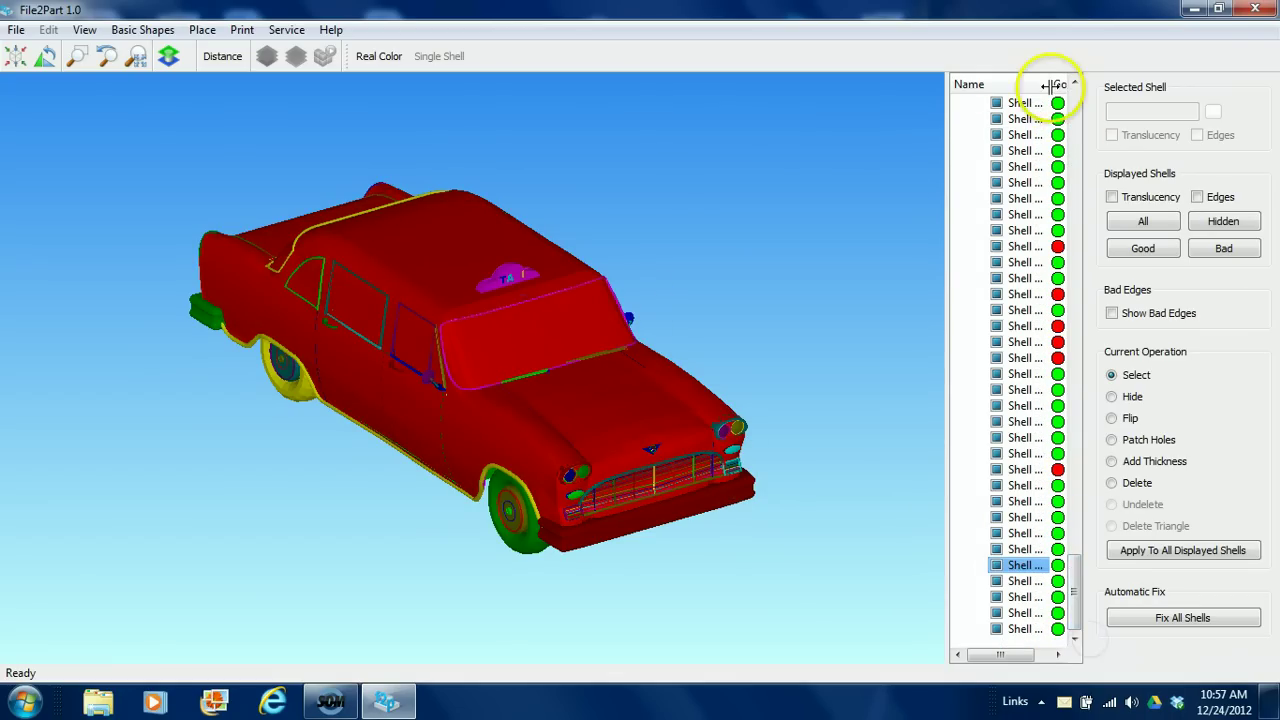
pyautogui.moveTo(1052, 86); pyautogui.dragTo(1075, 90)
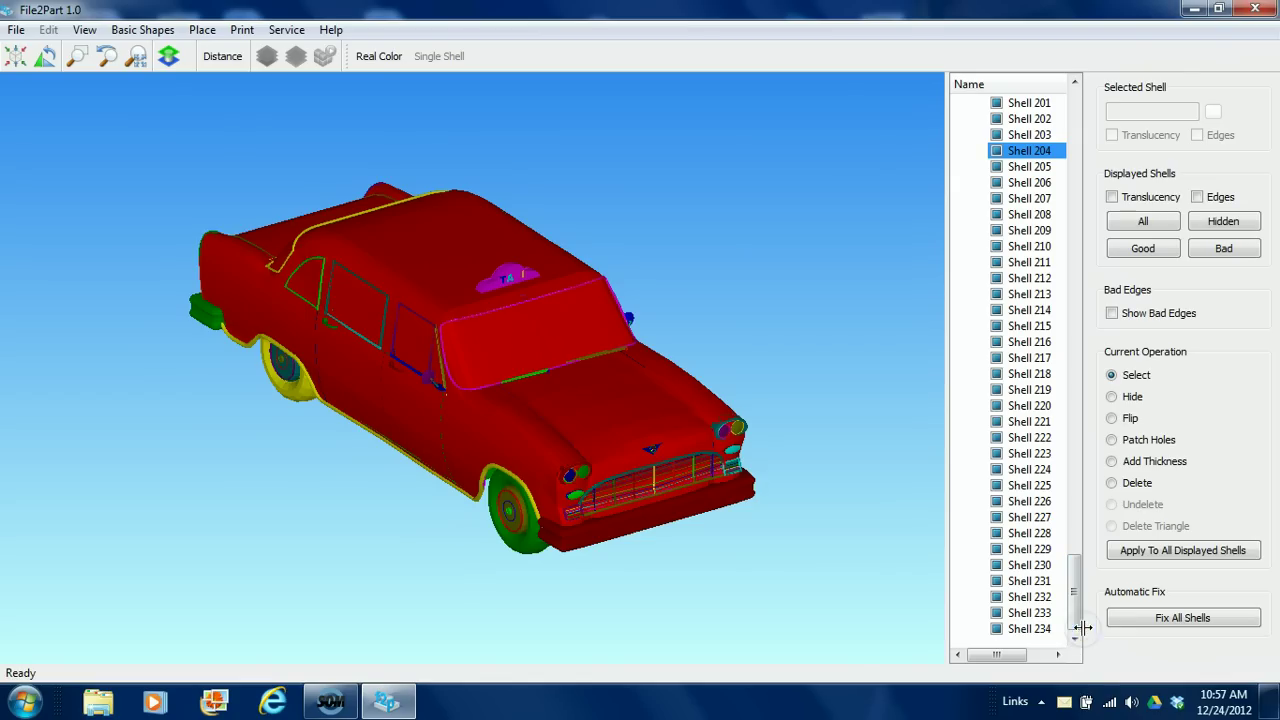
pyautogui.moveTo(1077, 440); pyautogui.dragTo(1070, 118)
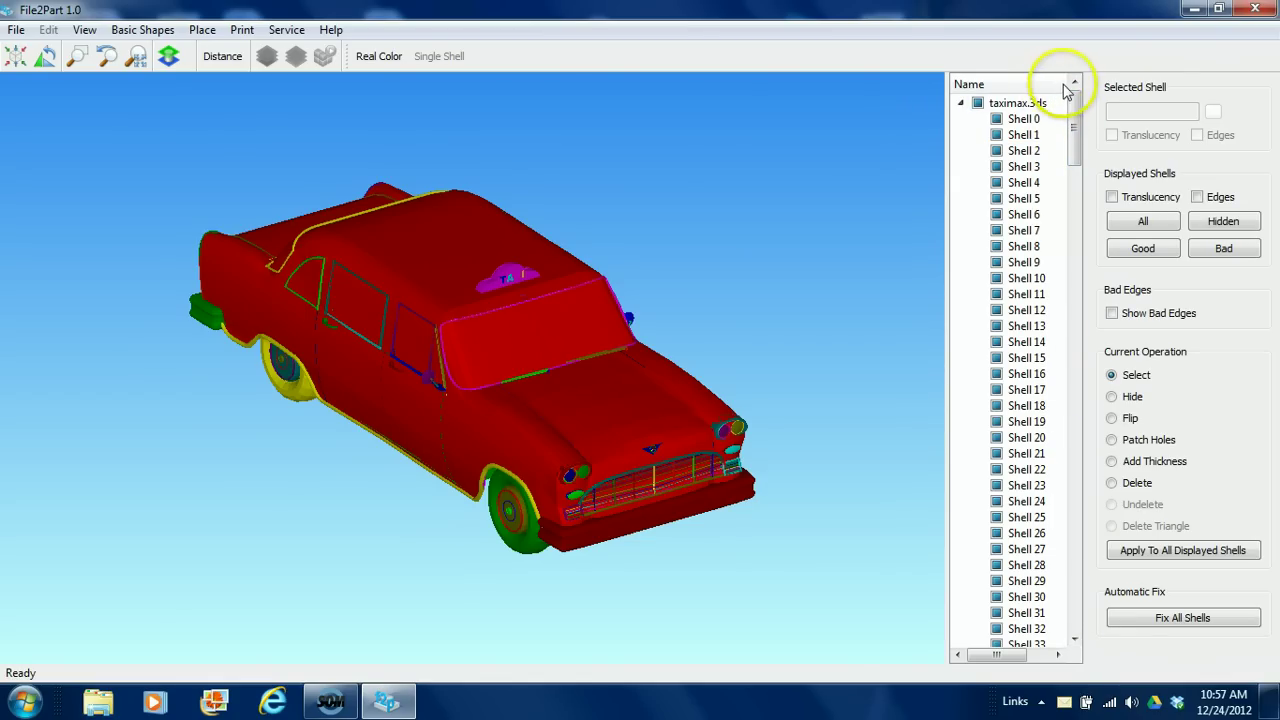
# Reveal each shell's good/bad status, with shells 0, 5, 6 and 22–26 flagged bad
pyautogui.click(1064, 167)
pyautogui.click(1060, 182)
pyautogui.moveTo(1086, 194); pyautogui.dragTo(1160, 190)
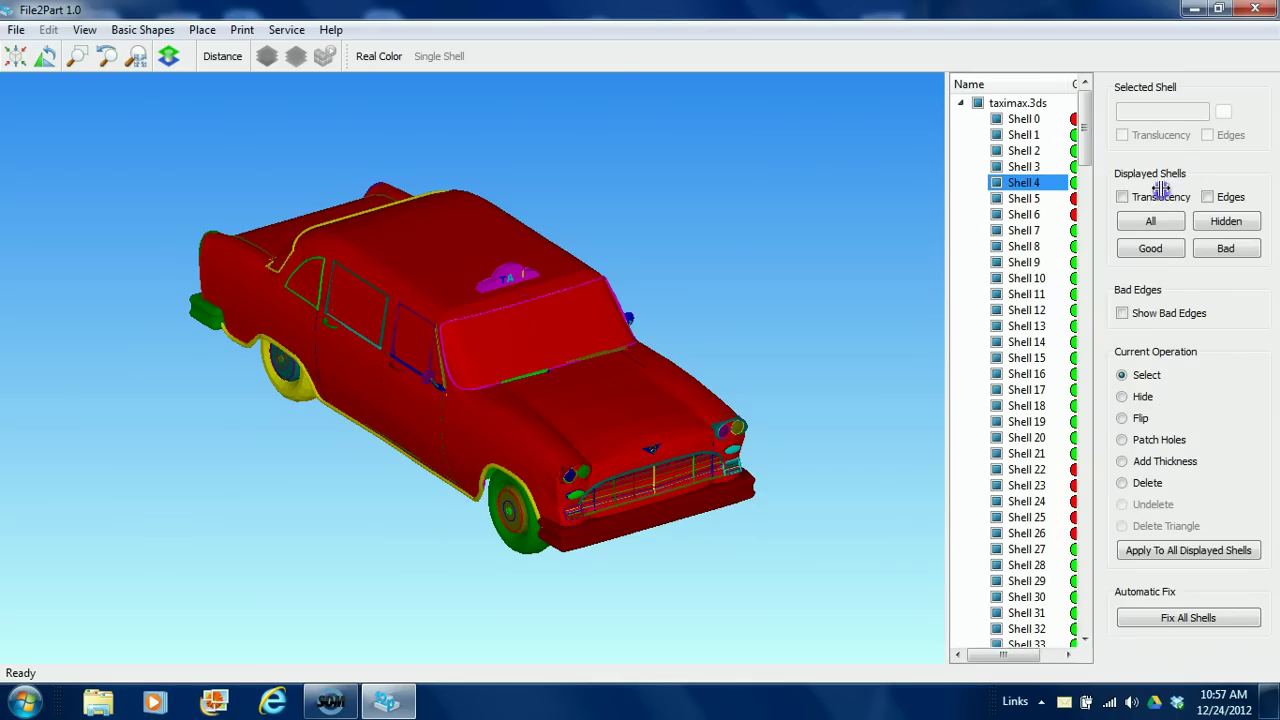
pyautogui.click(1086, 194)
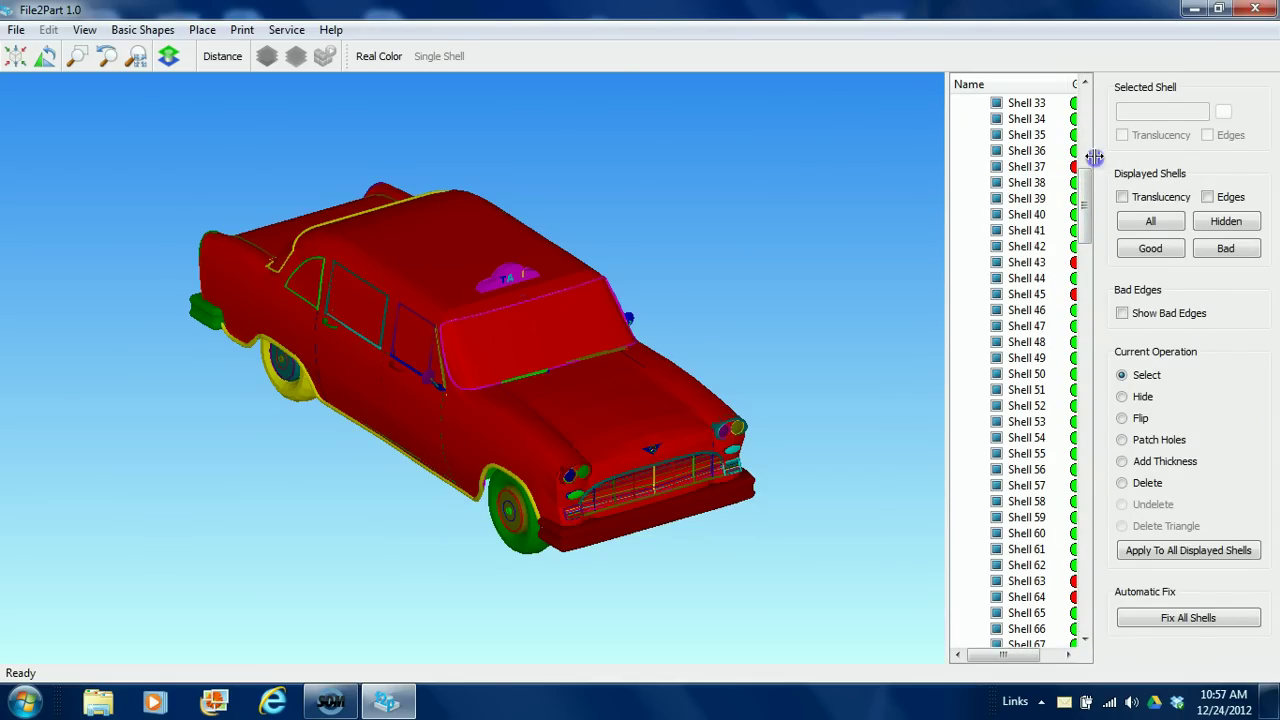
pyautogui.click(1088, 157)
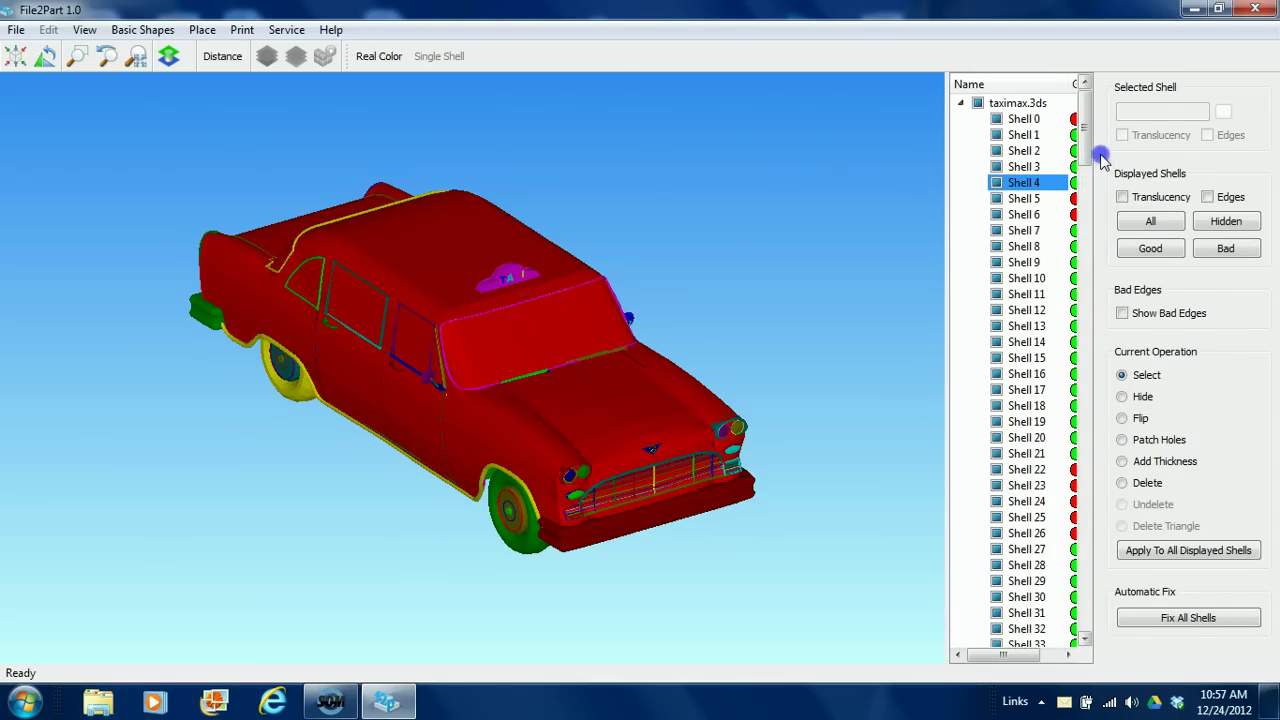
# Select Shells 0, 1 and 2 in turn to highlight each on the car
pyautogui.click(1030, 119)
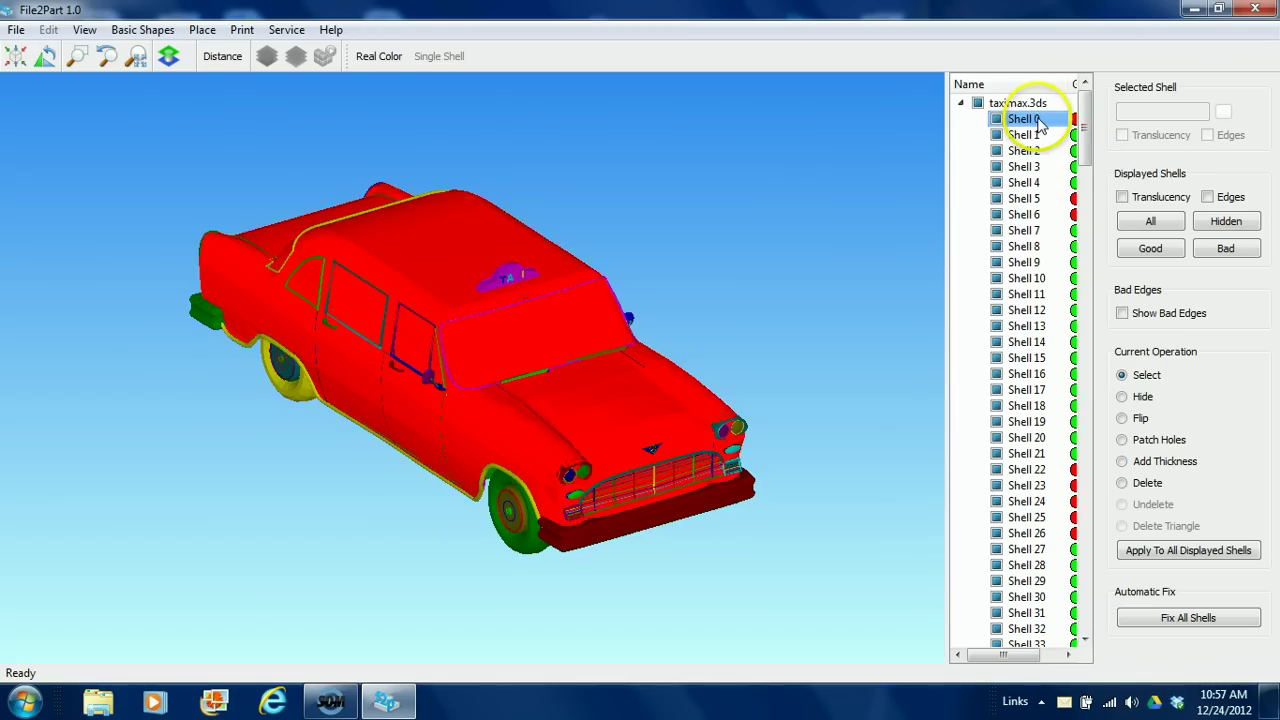
pyautogui.click(1068, 135)
pyautogui.click(1070, 151)
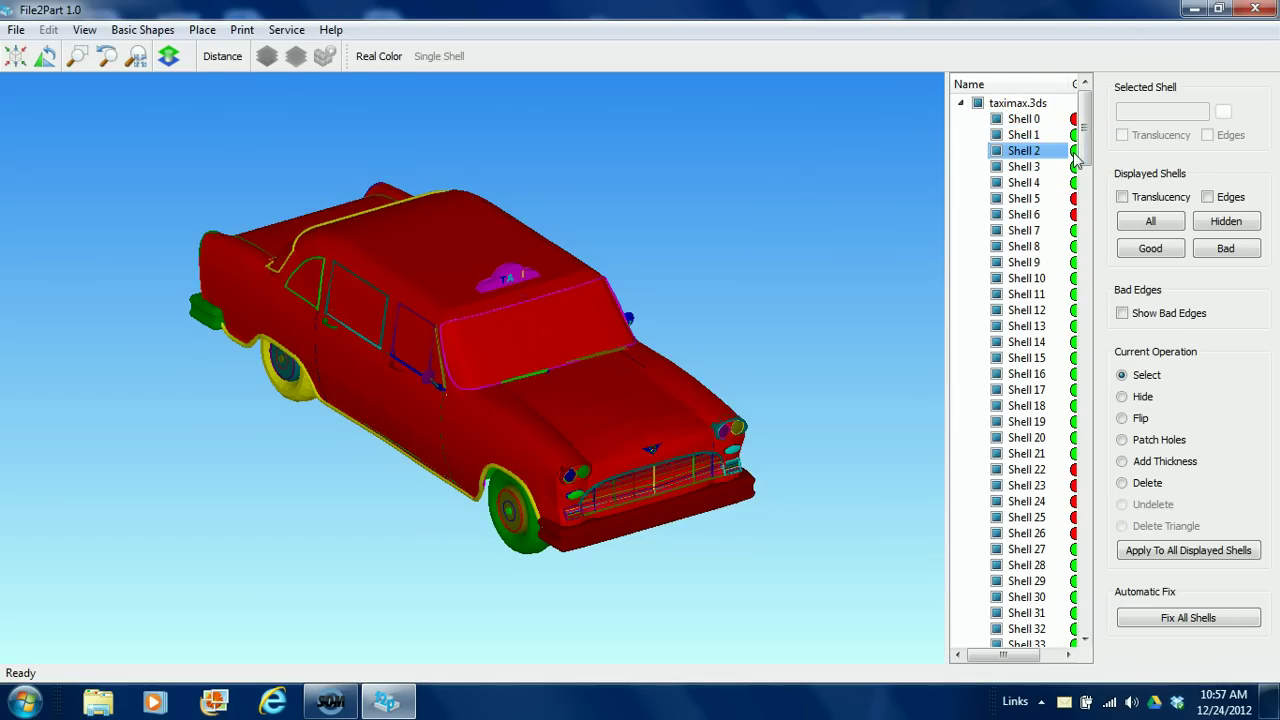
pyautogui.click(1008, 135)
pyautogui.click(1002, 120)
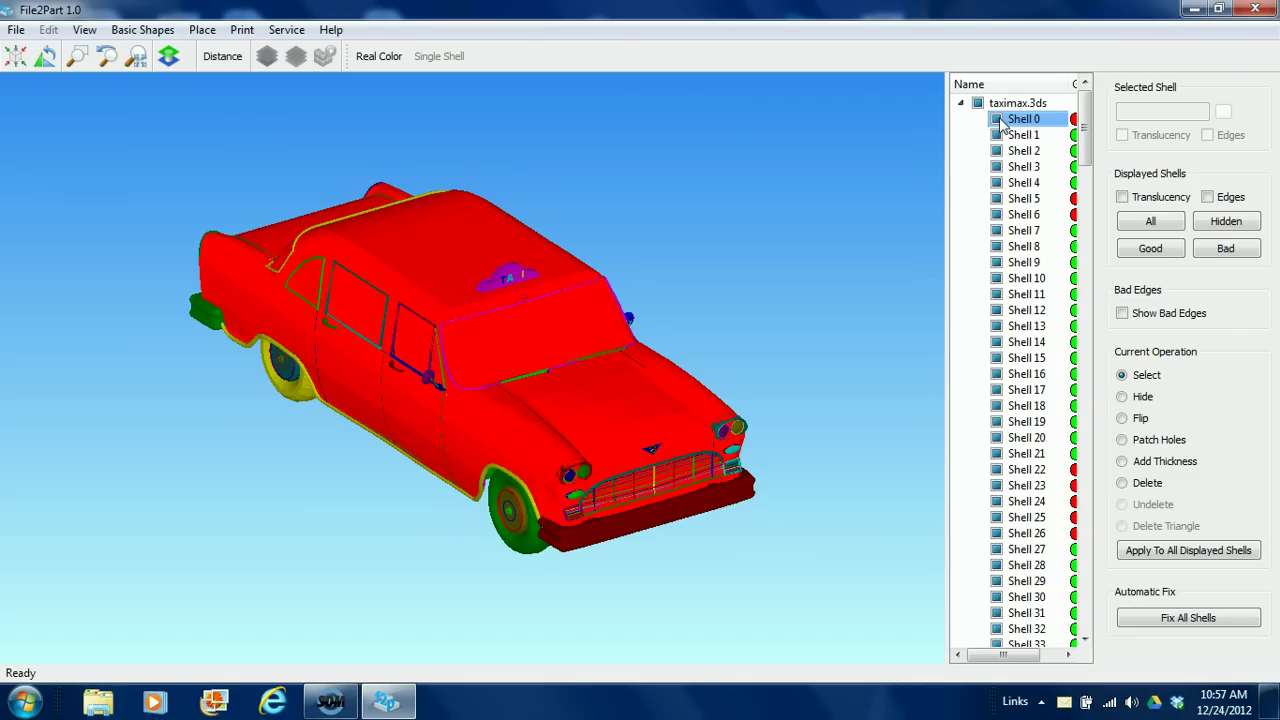
# Hide and re-show Shell 0 to confirm it is the red outer body shell
pyautogui.click(1002, 120)
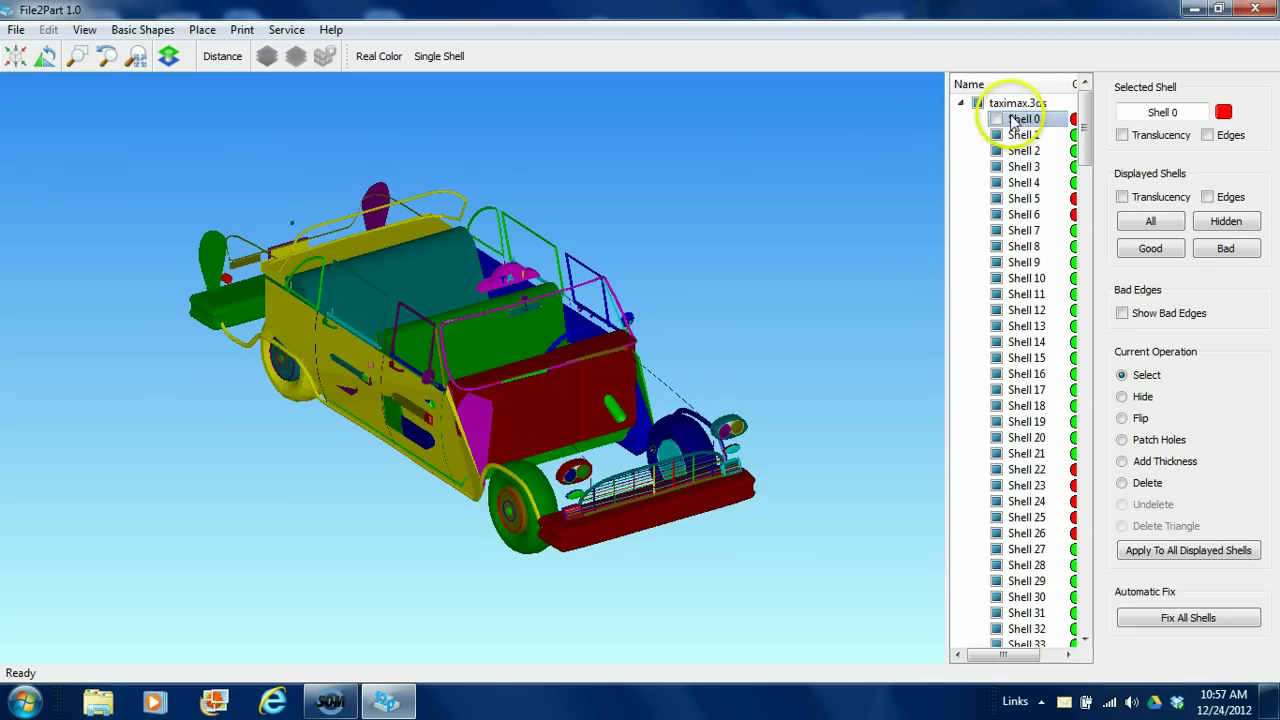
pyautogui.click(998, 120)
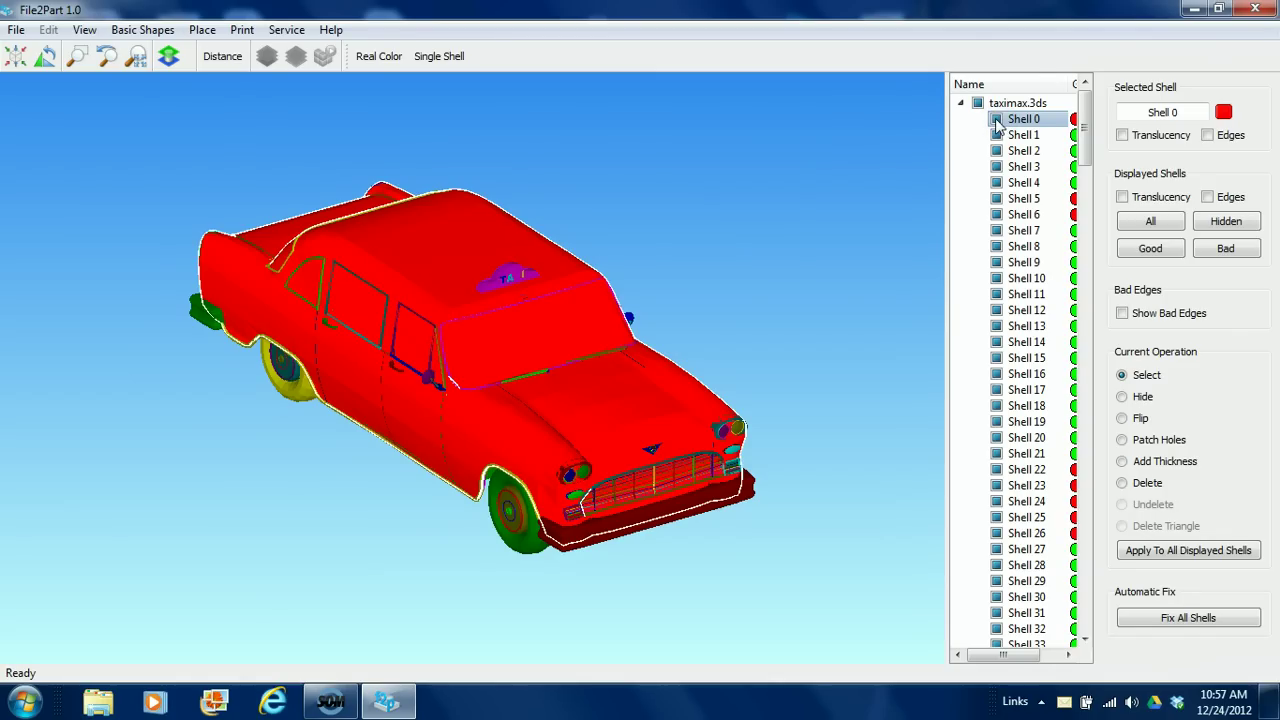
pyautogui.click(998, 121)
pyautogui.click(998, 121)
pyautogui.click(996, 135)
pyautogui.click(997, 130)
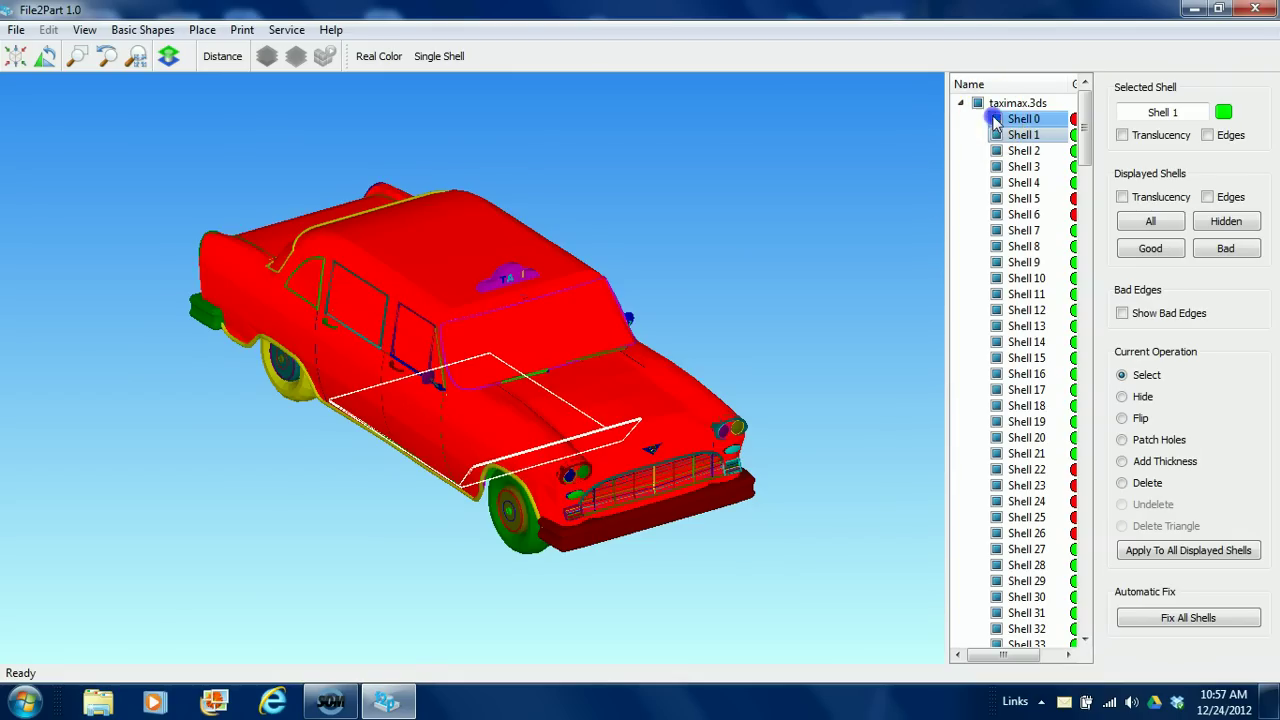
pyautogui.click(997, 124)
pyautogui.click(997, 122)
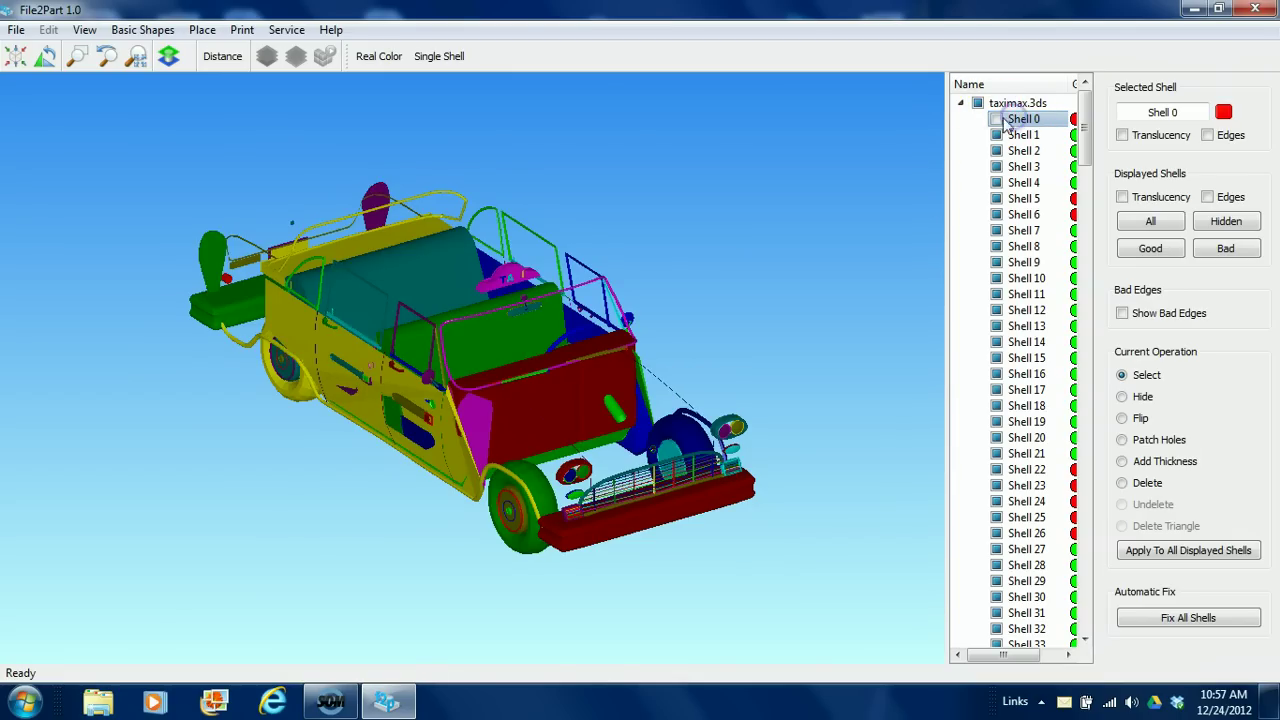
pyautogui.click(997, 120)
pyautogui.click(606, 348)
# Isolate the small hood shell, Shell 90, then return to the full taxi
pyautogui.click(591, 360)
pyautogui.doubleClick(623, 366)
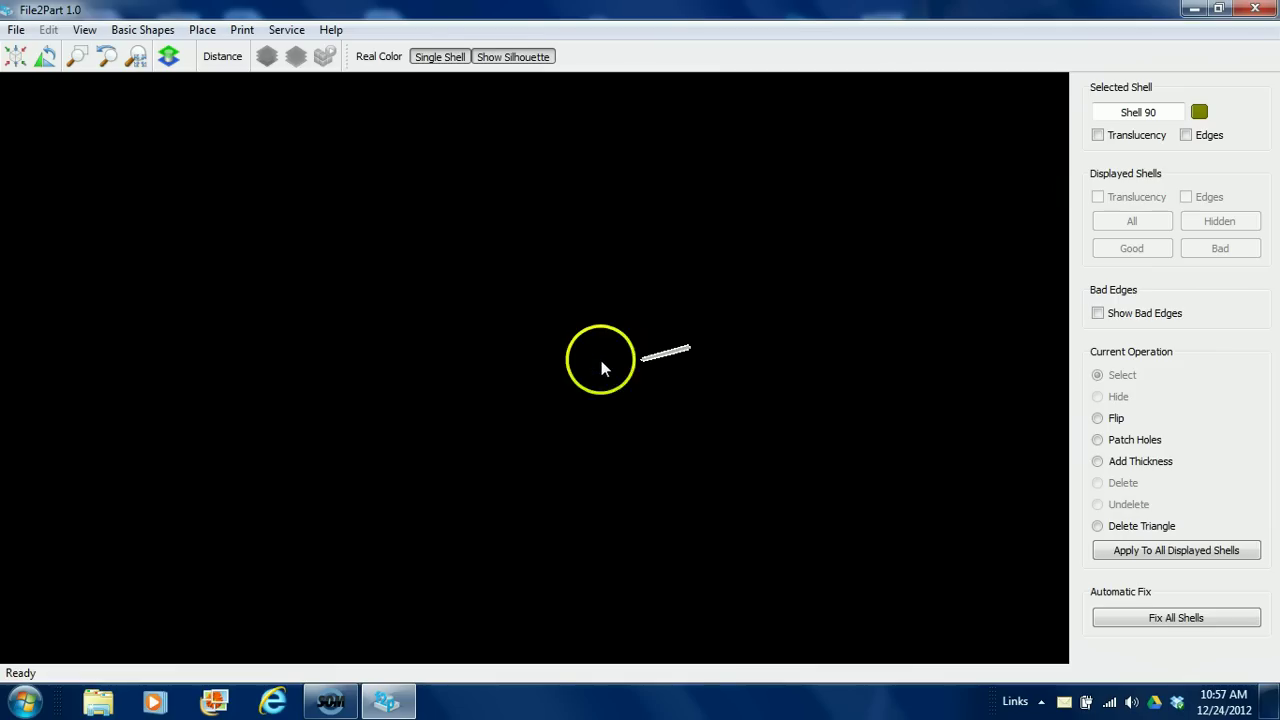
pyautogui.click(655, 368)
pyautogui.rightClick(951, 209)
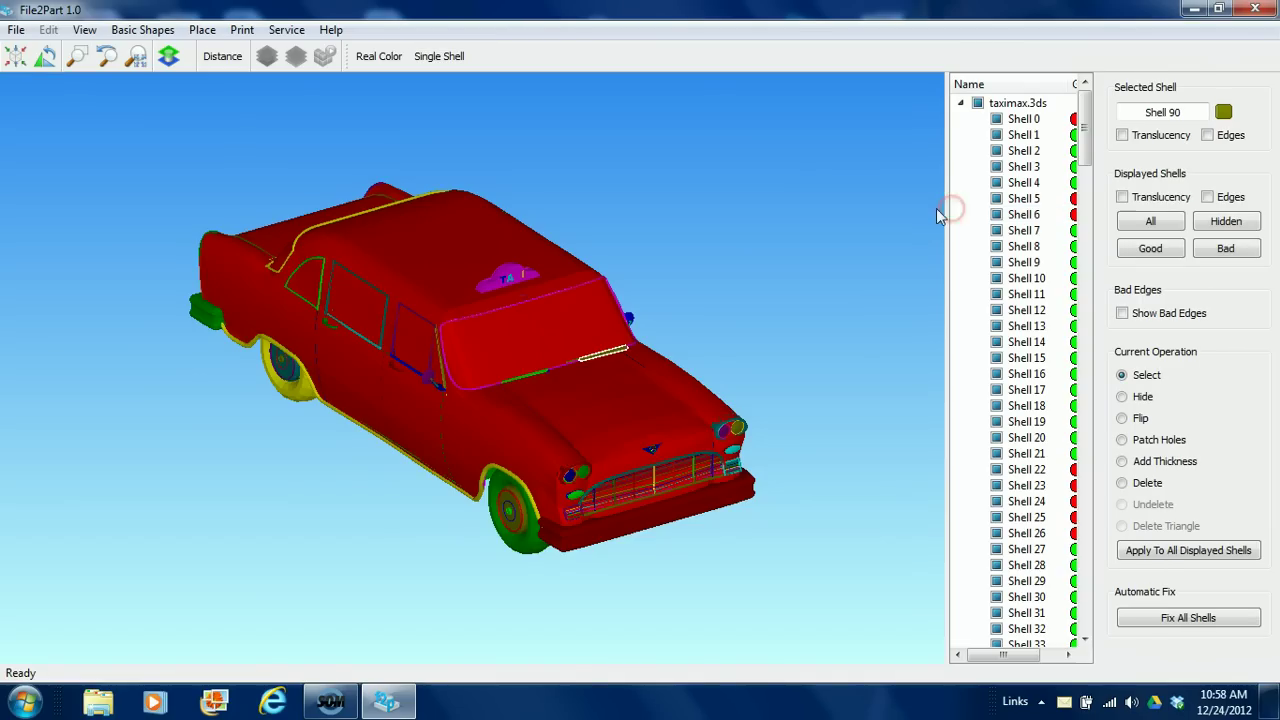
pyautogui.click(852, 234)
# Isolate body Shell 0 and toggle Real Color on and off, leaving it grey
pyautogui.doubleClick(590, 312)
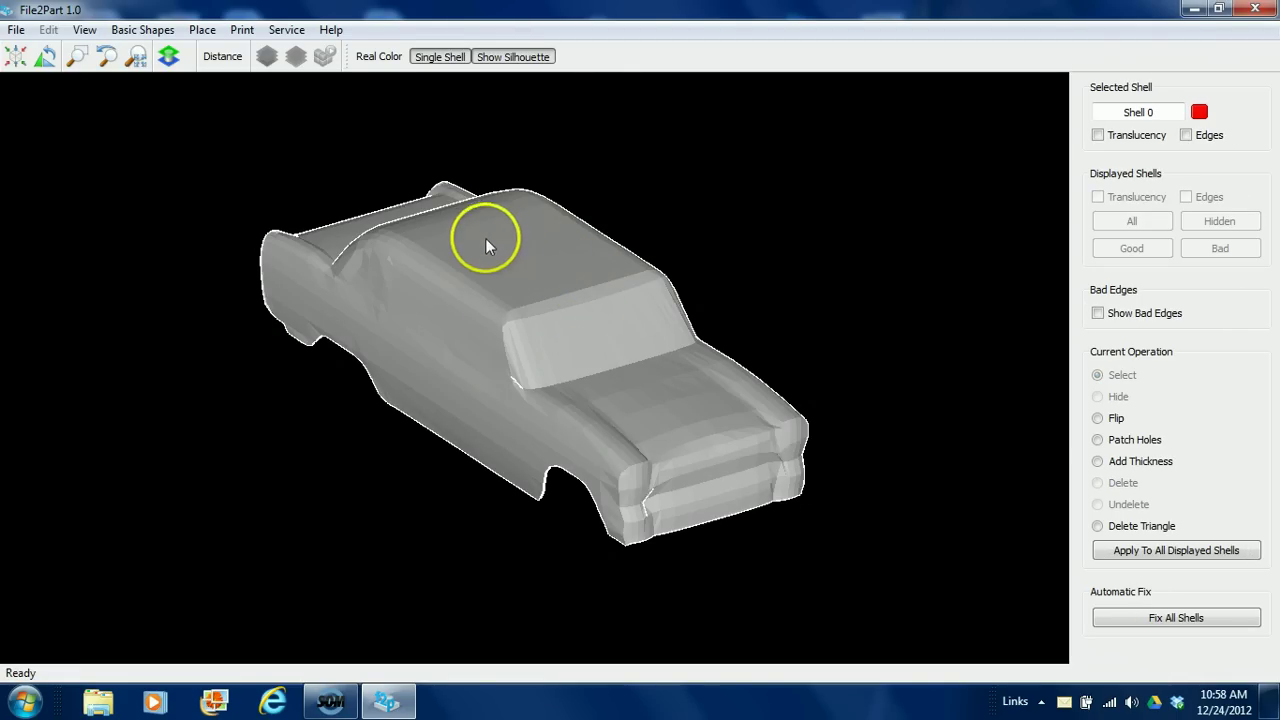
pyautogui.click(377, 57)
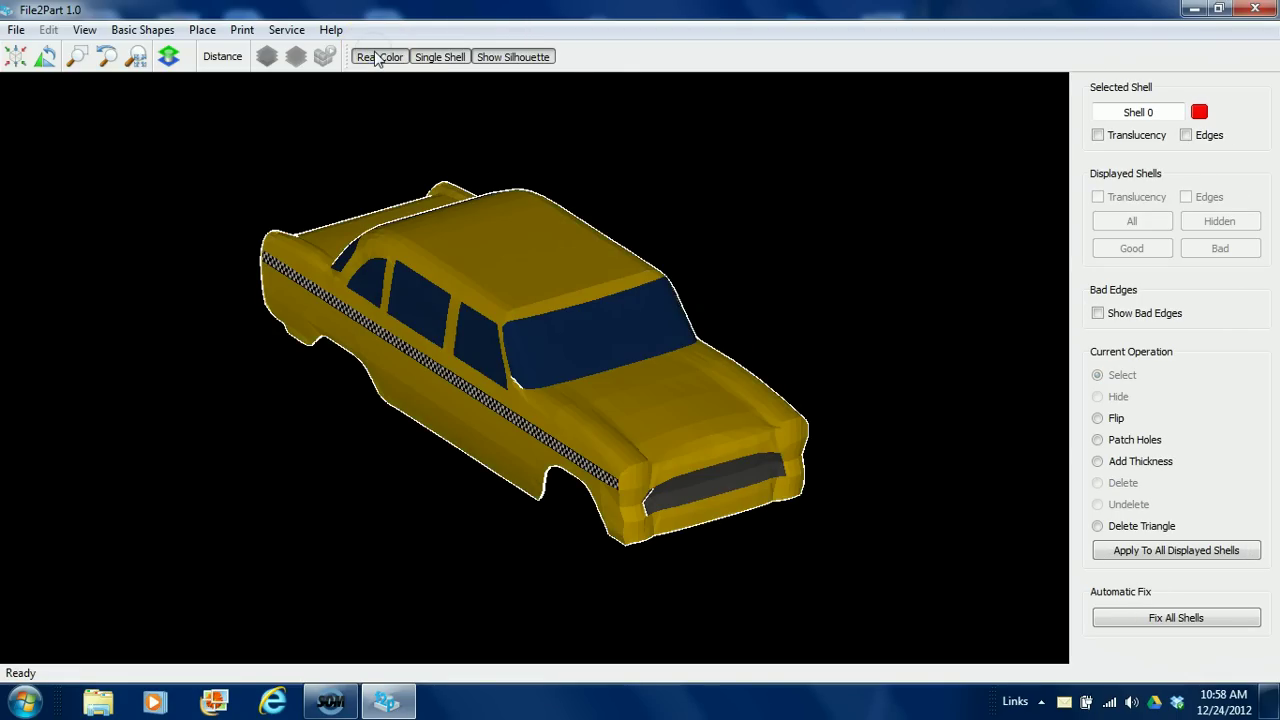
pyautogui.click(377, 57)
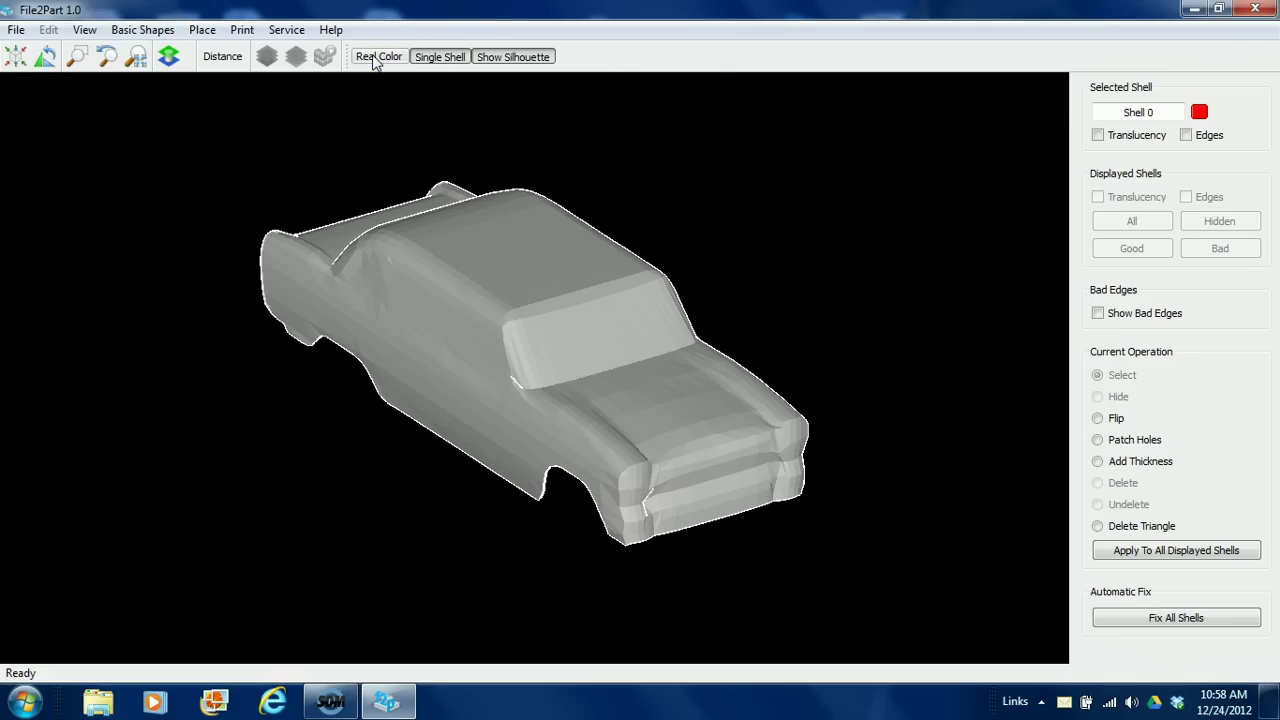
# Select the body shell and set its colour to blue-violet (RGB 85, 0, 255)
pyautogui.click(811, 146)
pyautogui.click(557, 273)
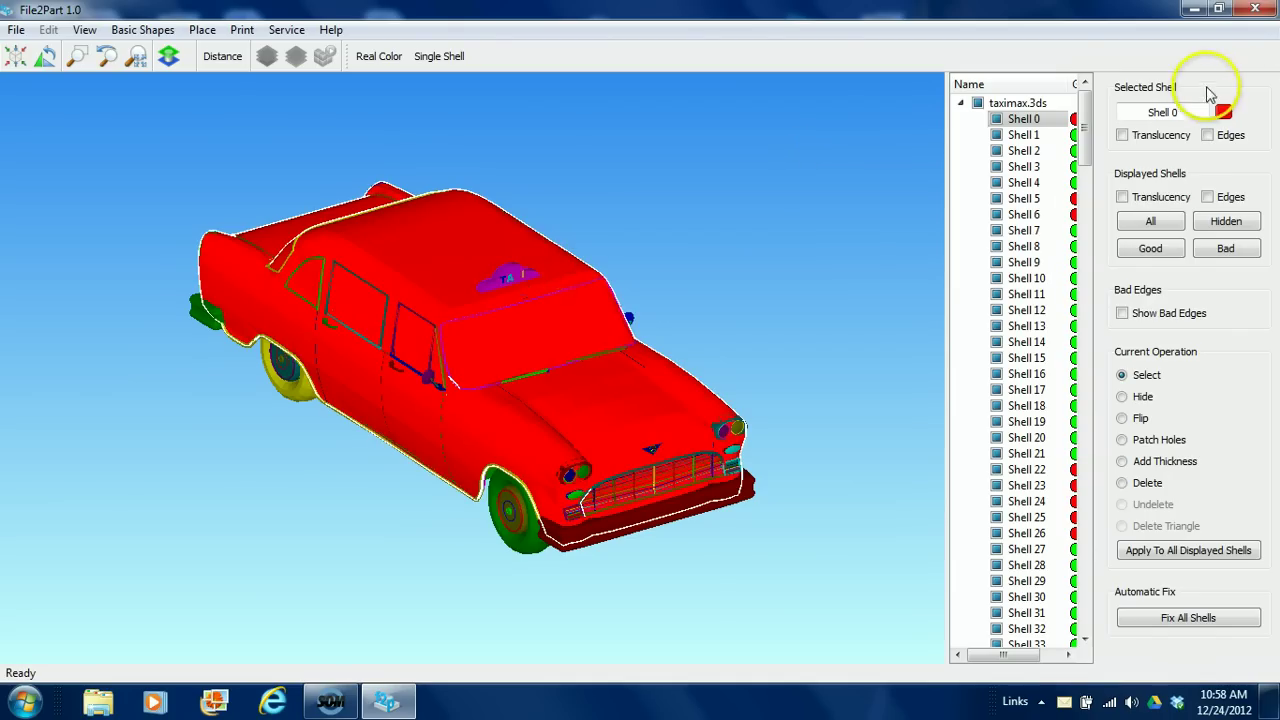
pyautogui.click(1205, 97)
pyautogui.click(768, 245)
pyautogui.click(557, 254)
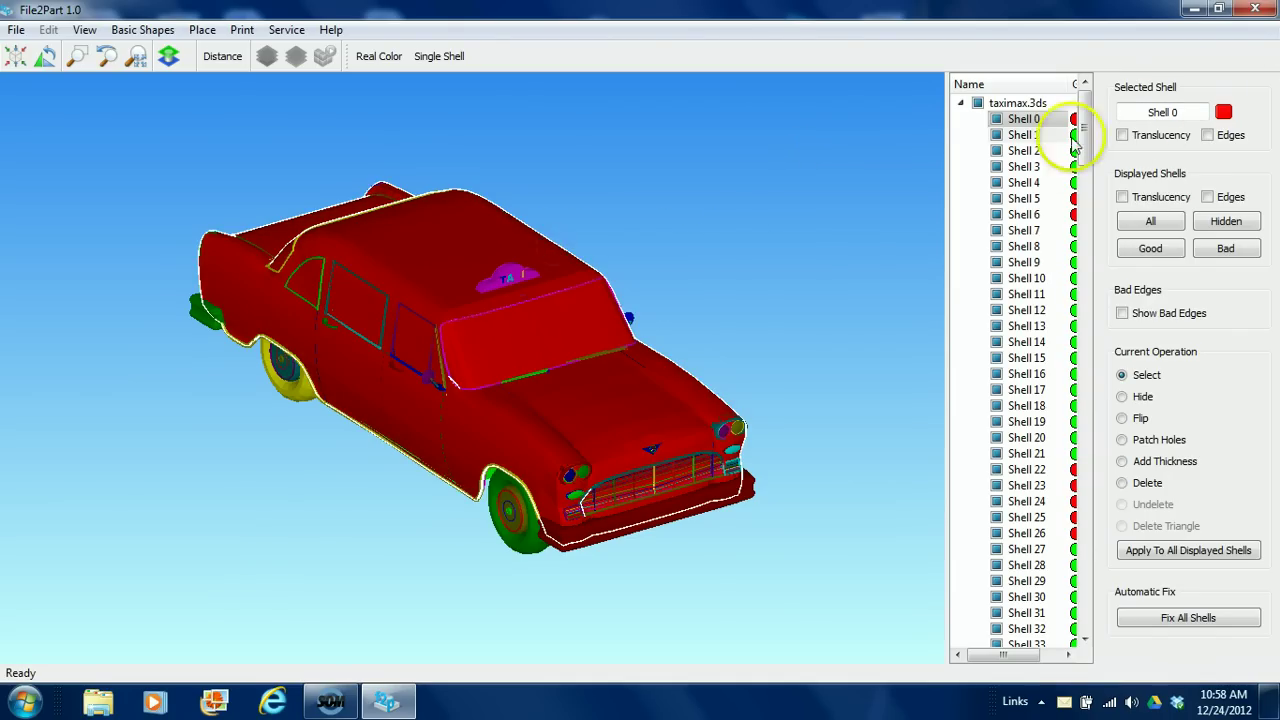
pyautogui.click(1224, 112)
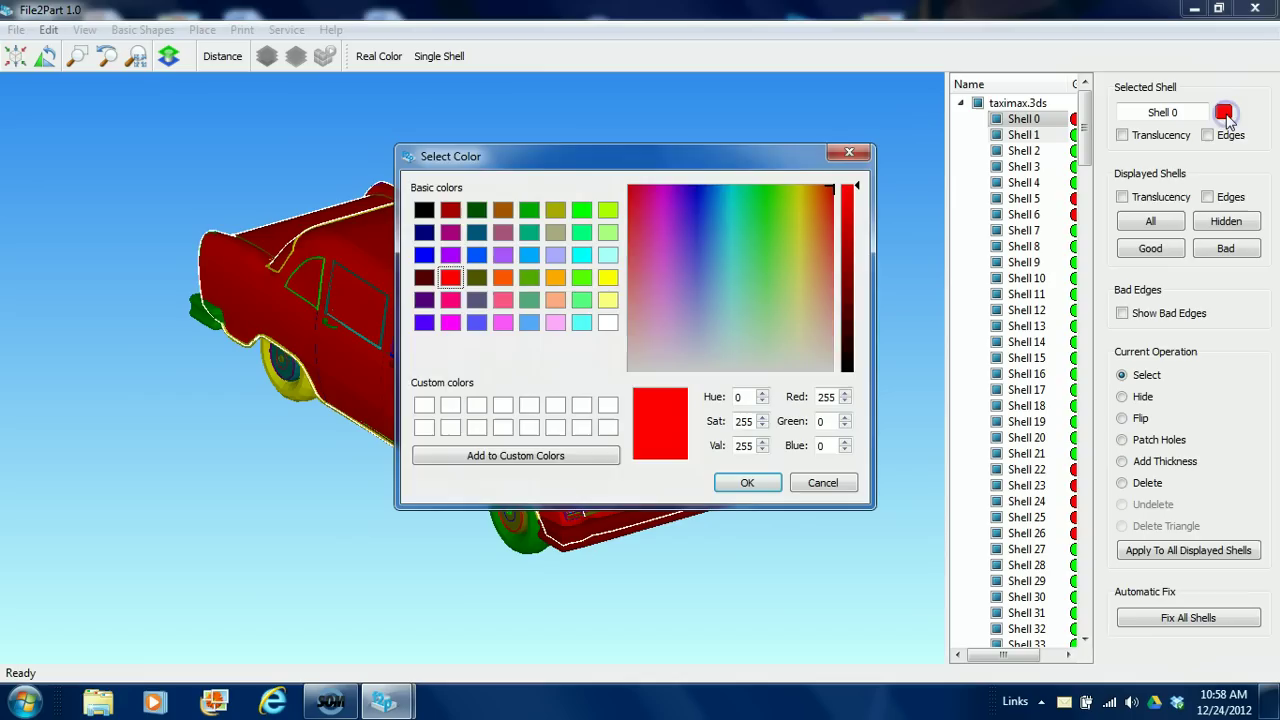
pyautogui.click(424, 321)
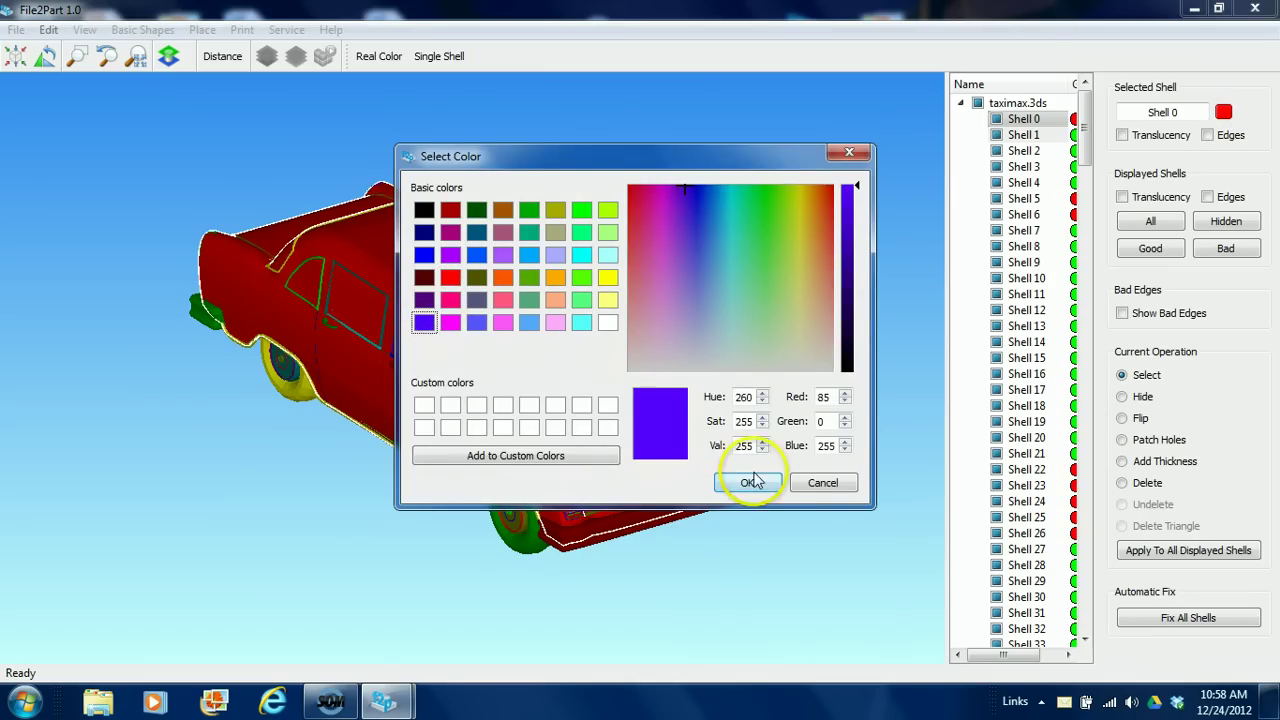
pyautogui.click(752, 482)
pyautogui.click(877, 320)
pyautogui.click(432, 204)
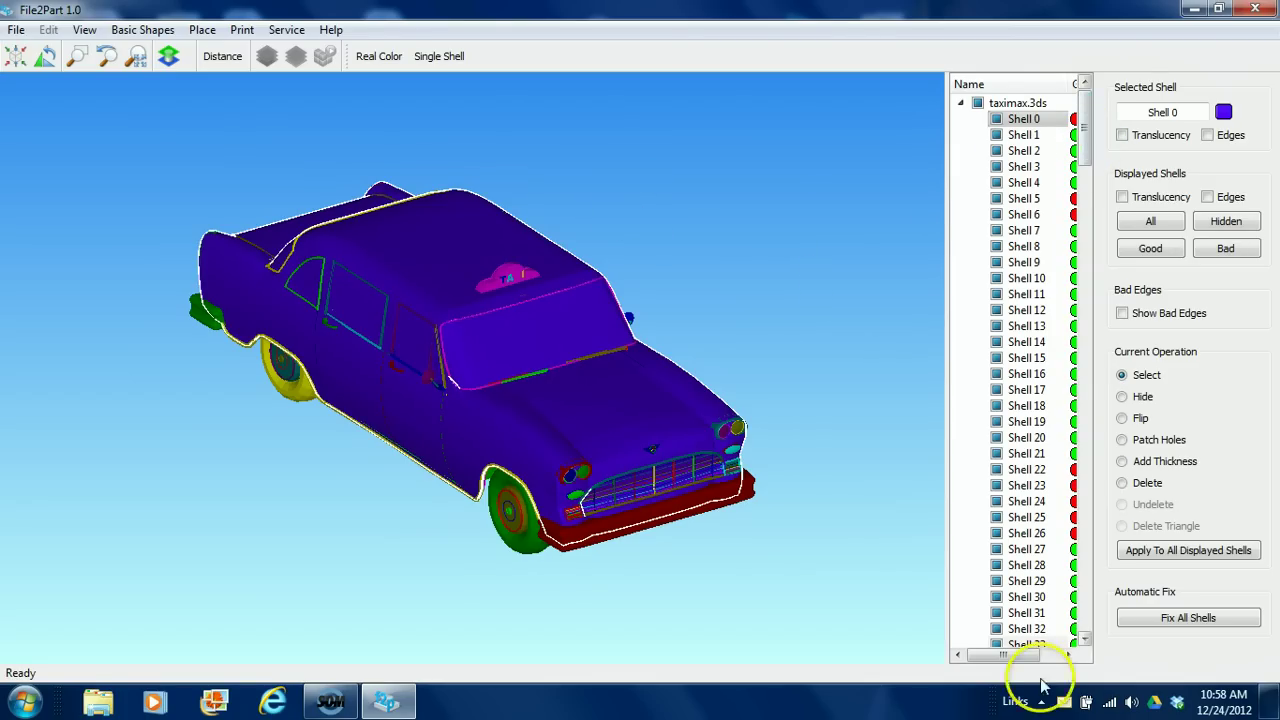
# Fix all shells (32 fixed) and rotate and zoom to inspect the repaired body
pyautogui.click(1177, 623)
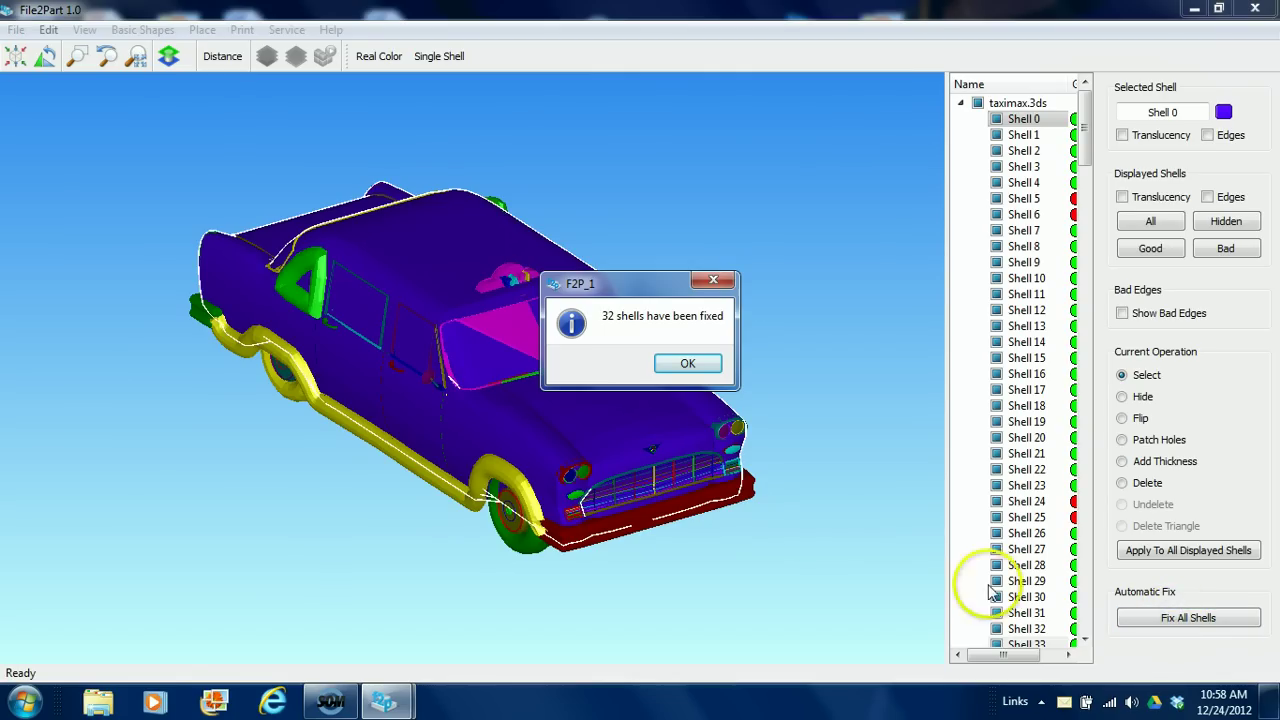
pyautogui.click(686, 364)
pyautogui.scroll(3, 388, 397)
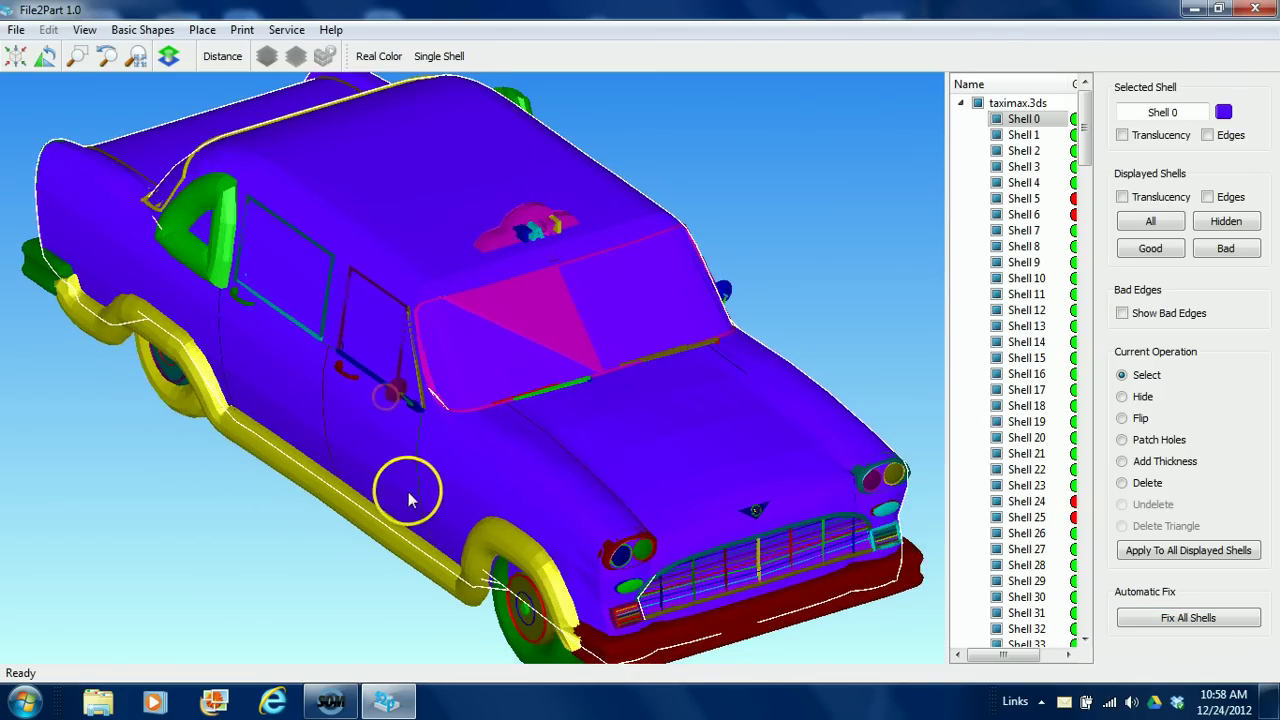
pyautogui.moveTo(416, 497); pyautogui.dragTo(530, 503)
pyautogui.moveTo(588, 474)
pyautogui.mouseDown()
pyautogui.moveTo(634, 432)
pyautogui.moveTo(614, 443)
pyautogui.mouseUp()
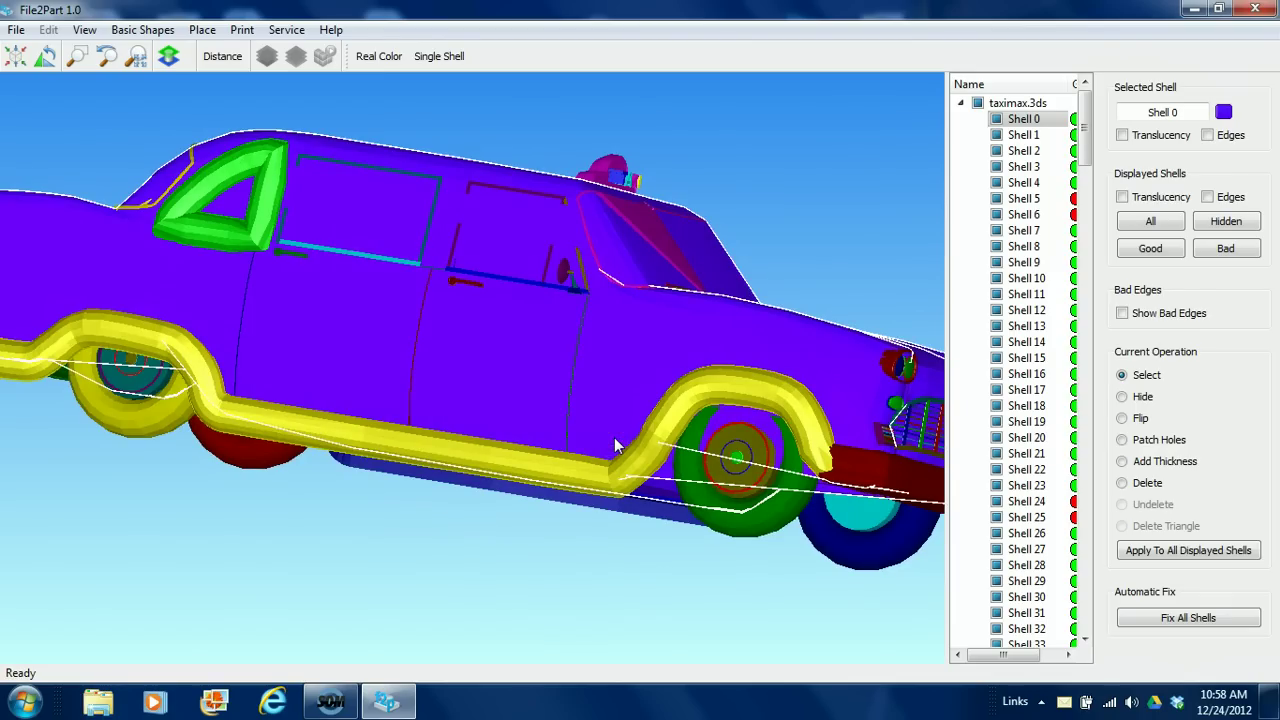
# Inspect the rear window and windshield shells from a front-top view
pyautogui.click(509, 531)
pyautogui.click(98, 168)
pyautogui.click(223, 236)
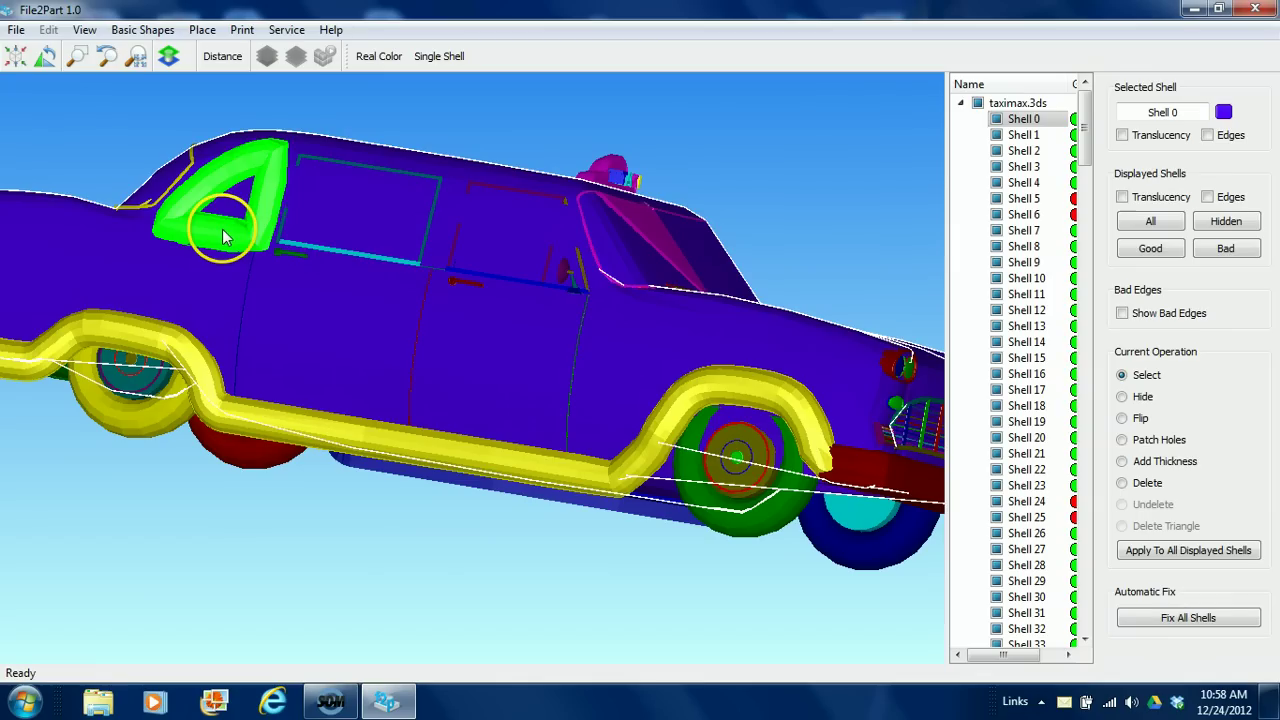
pyautogui.click(303, 210)
pyautogui.moveTo(553, 300); pyautogui.dragTo(391, 342)
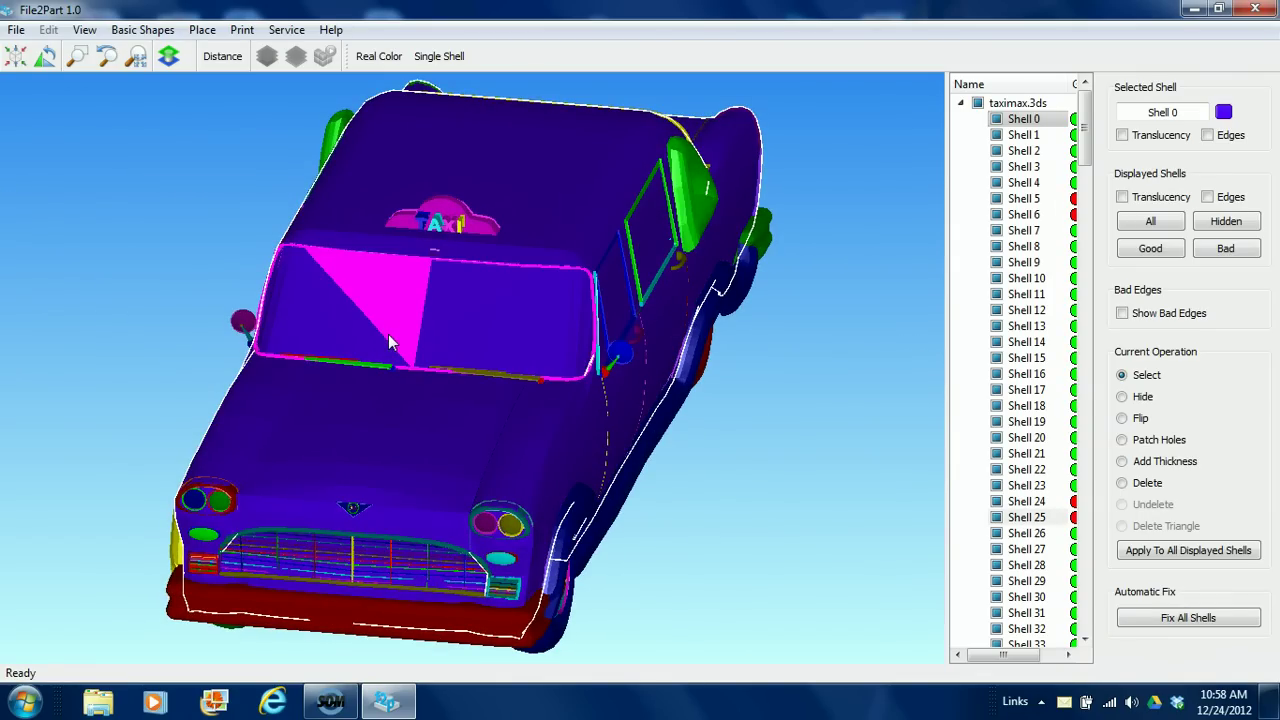
pyautogui.click(512, 337)
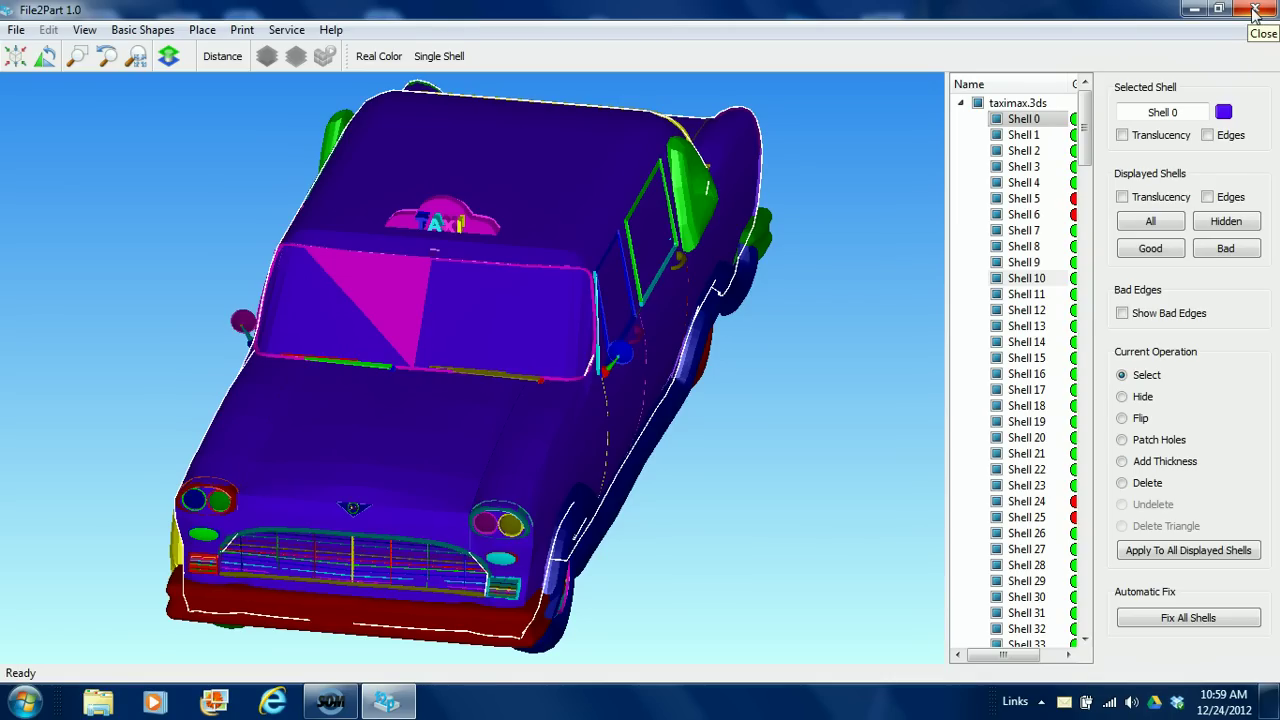
# Restart File2Part and re-import taximax.3ds in mm, scaled to 4 inches along Y
pyautogui.click(1256, 10)
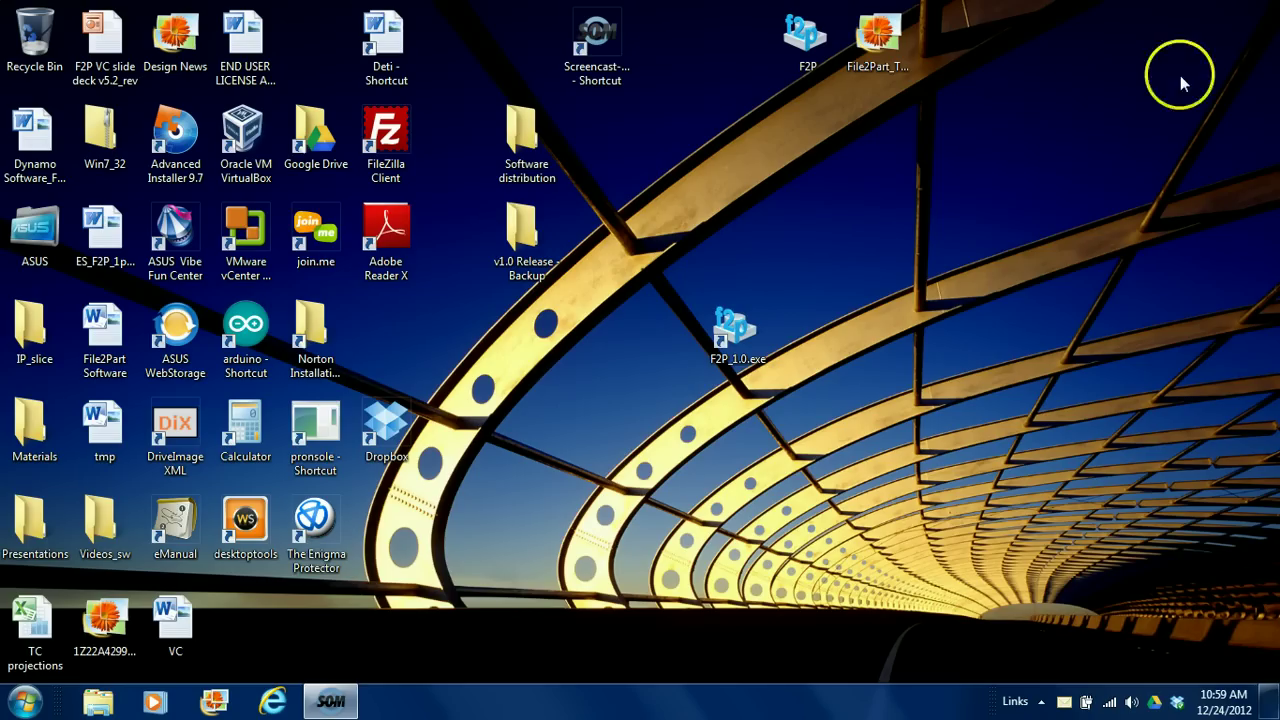
pyautogui.doubleClick(730, 340)
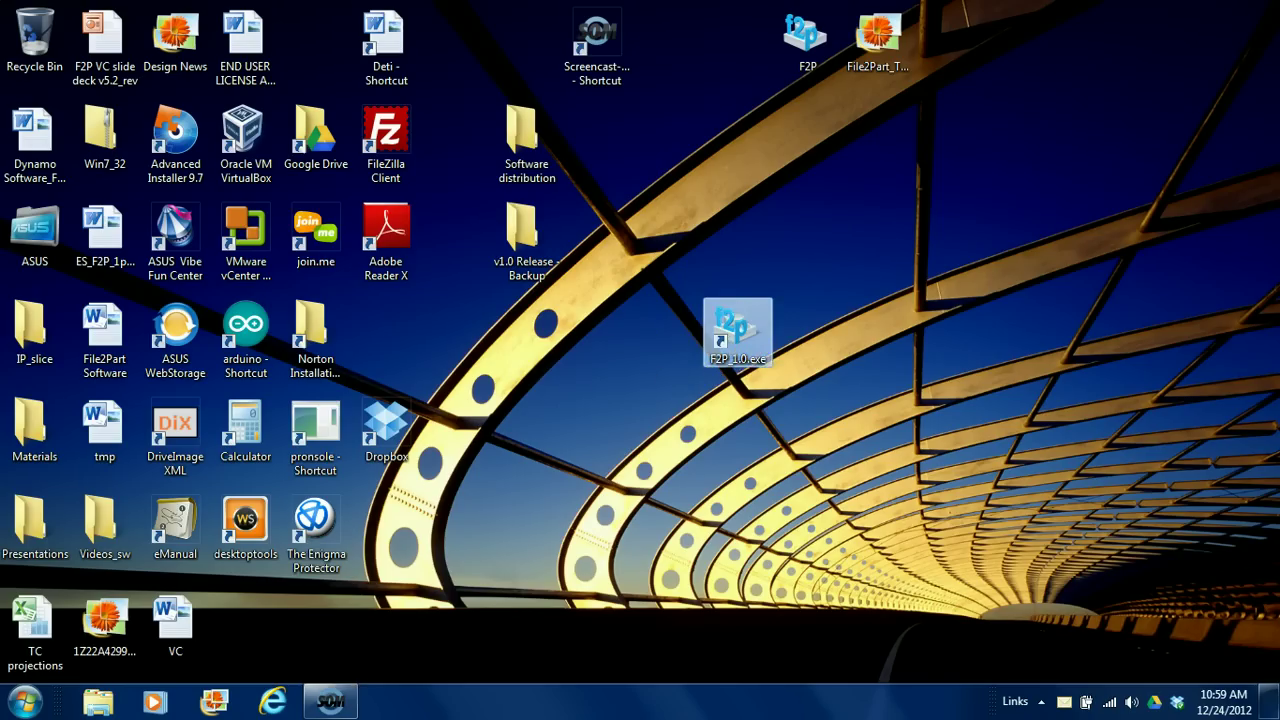
pyautogui.click(15, 56)
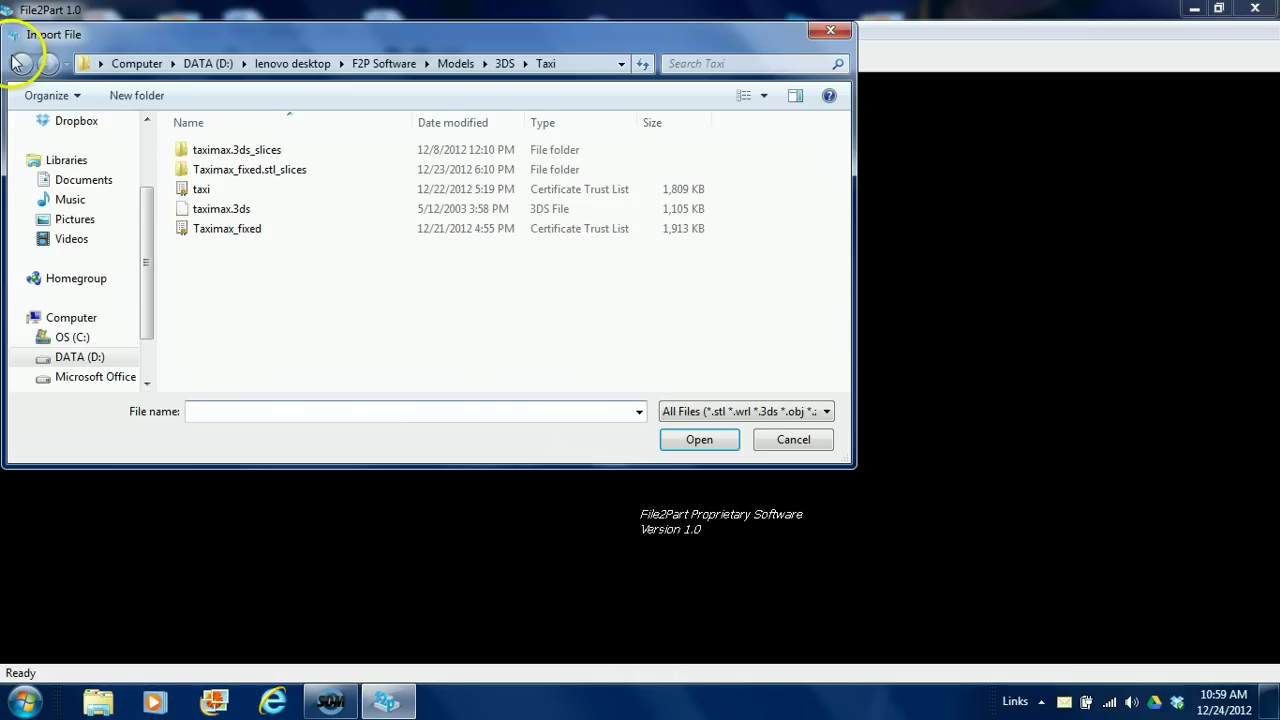
pyautogui.doubleClick(230, 209)
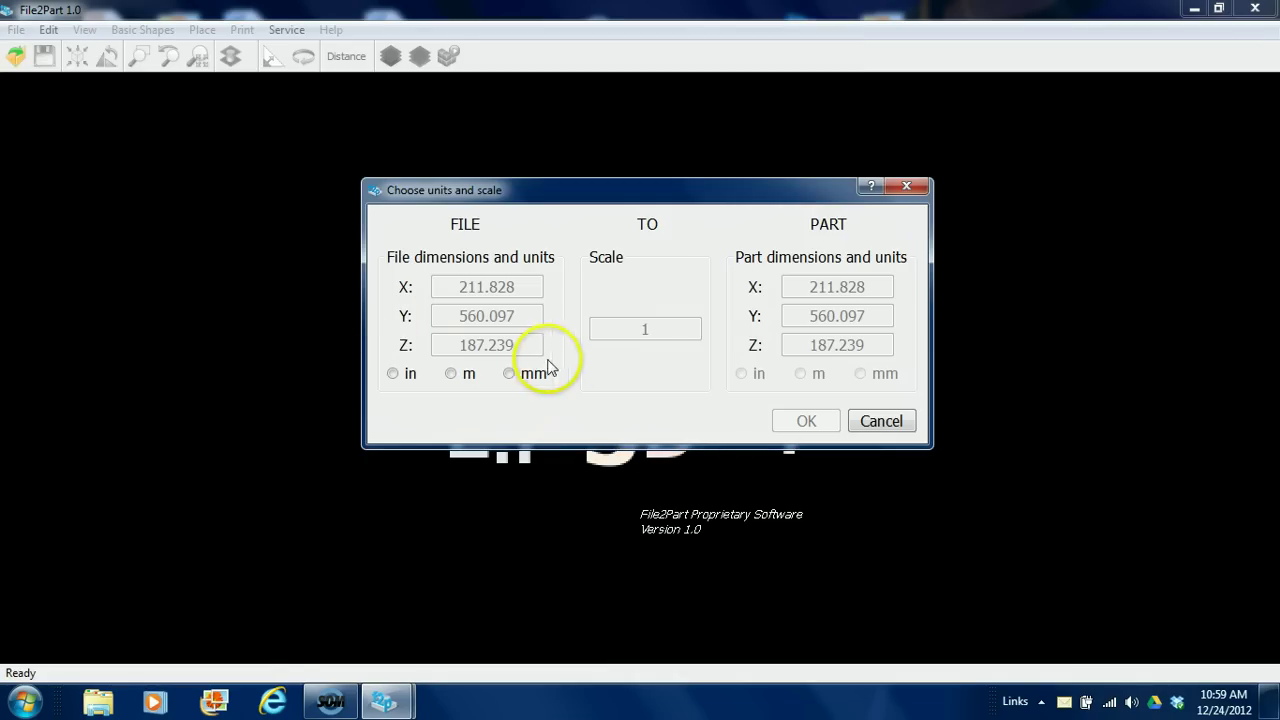
pyautogui.click(535, 372)
pyautogui.click(745, 376)
pyautogui.moveTo(791, 315); pyautogui.dragTo(908, 317)
pyautogui.write('4')
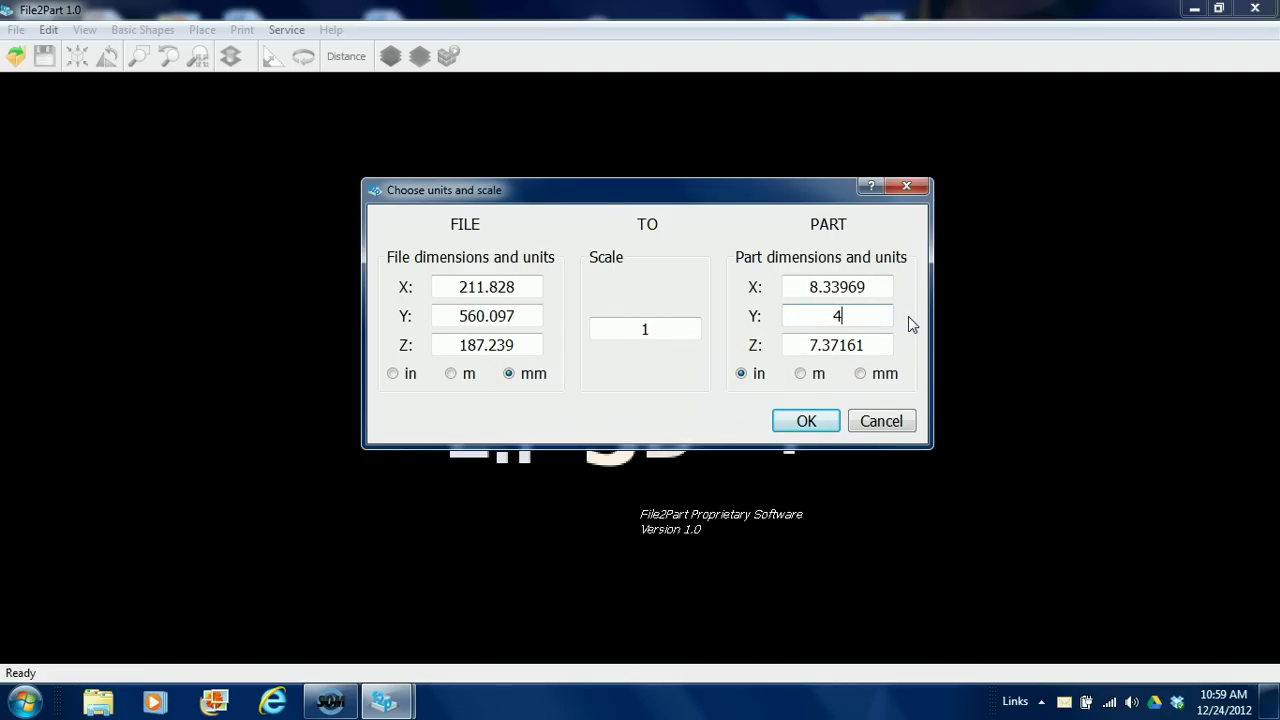
pyautogui.click(812, 425)
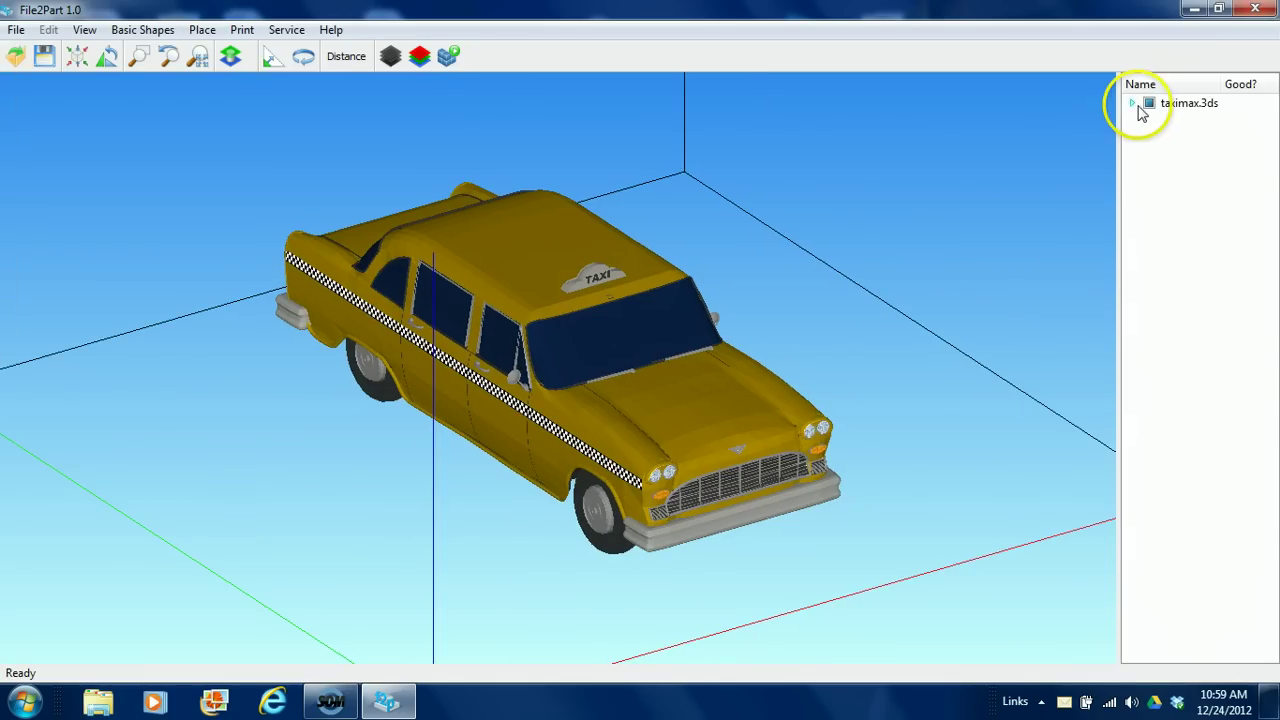
# Expand the reloaded taximax.3ds into its shells and select then deselect the body shell
pyautogui.click(1132, 104)
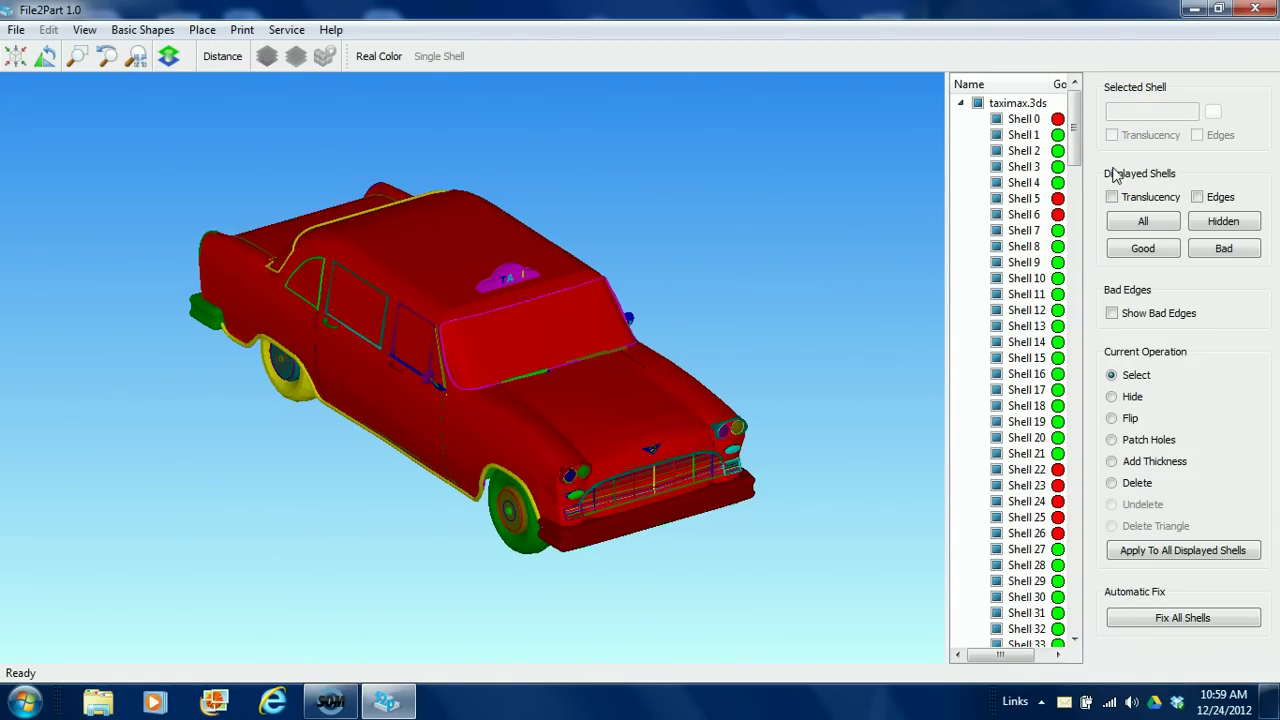
pyautogui.click(717, 424)
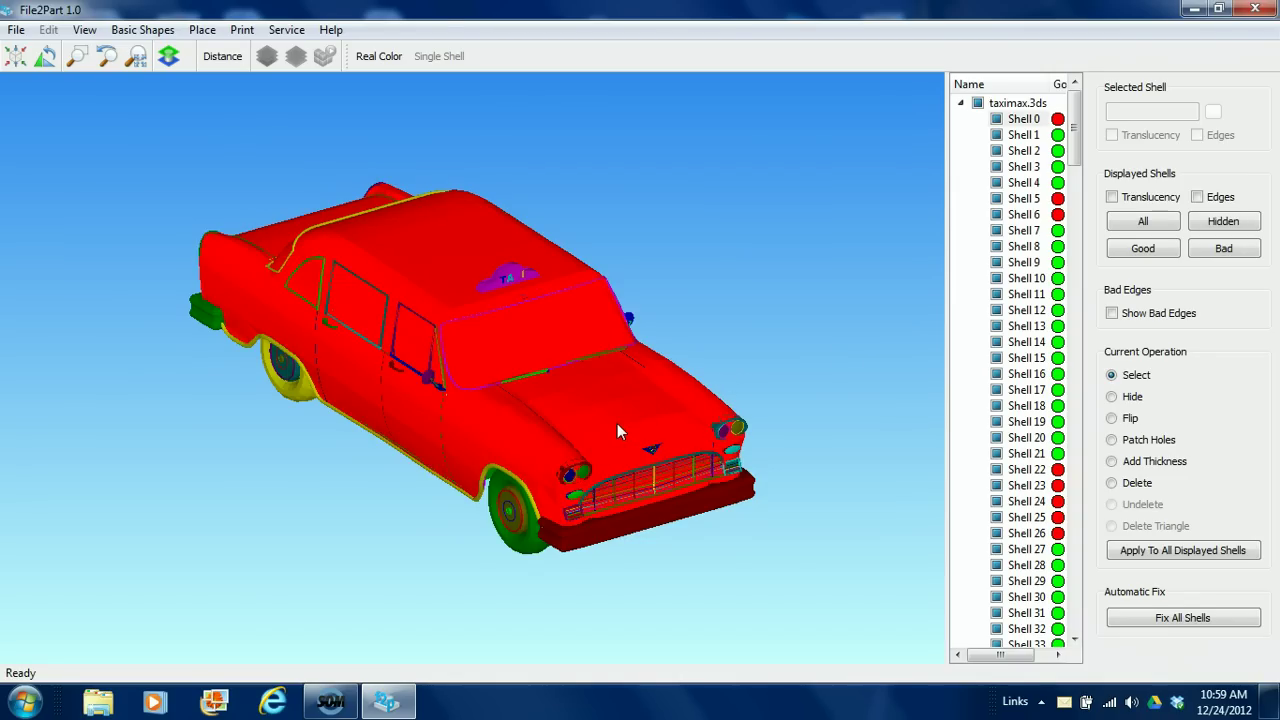
pyautogui.click(777, 394)
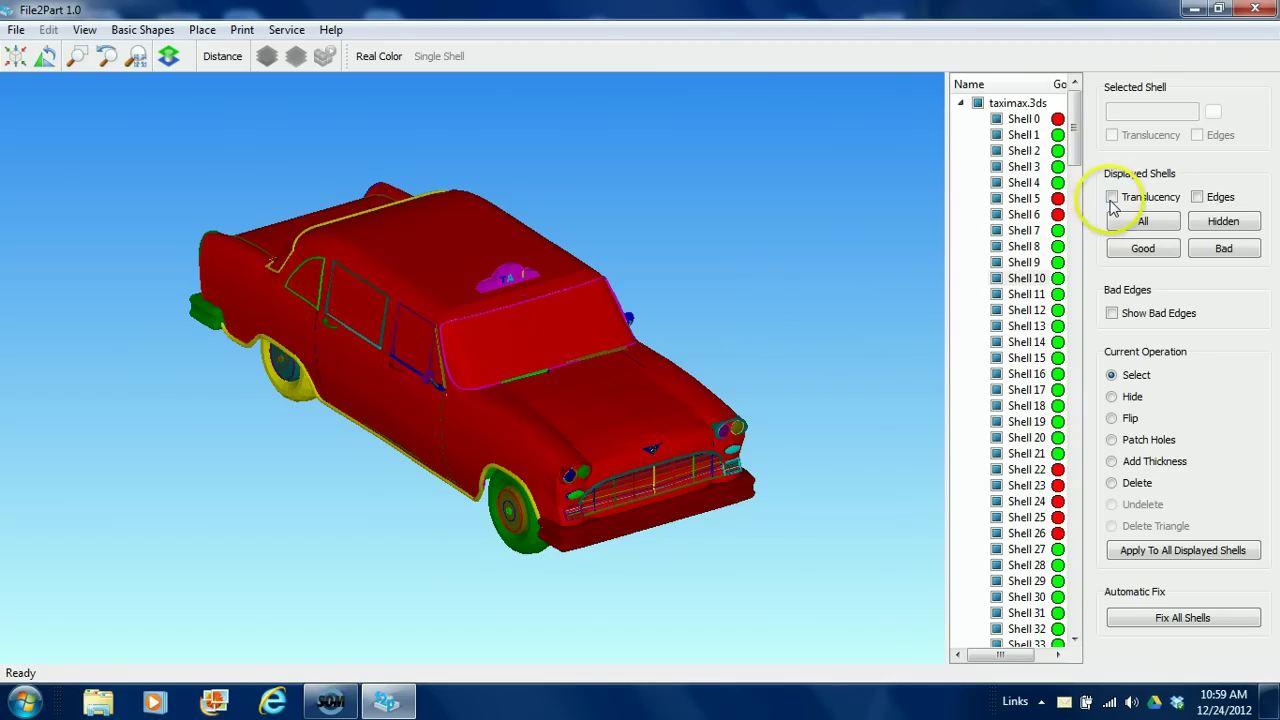
# Toggle mesh edges and translucency on all displayed shells to inspect the mesh
pyautogui.click(1198, 198)
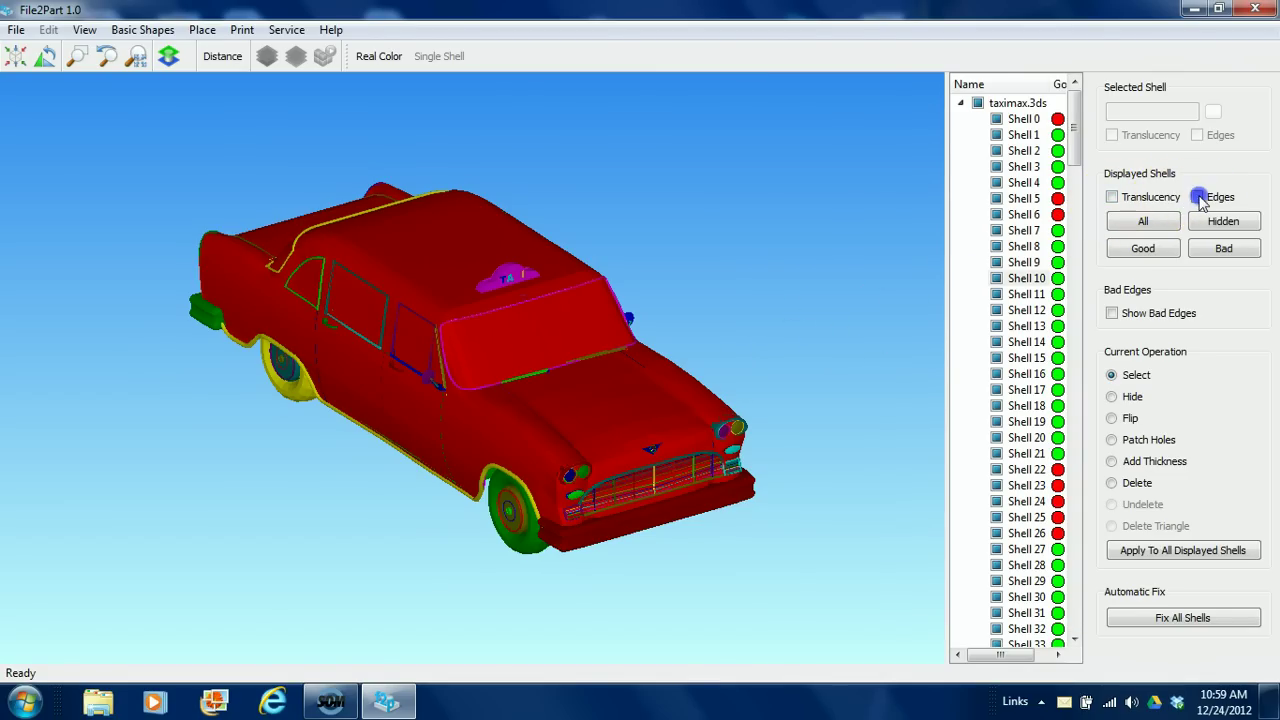
pyautogui.click(1112, 197)
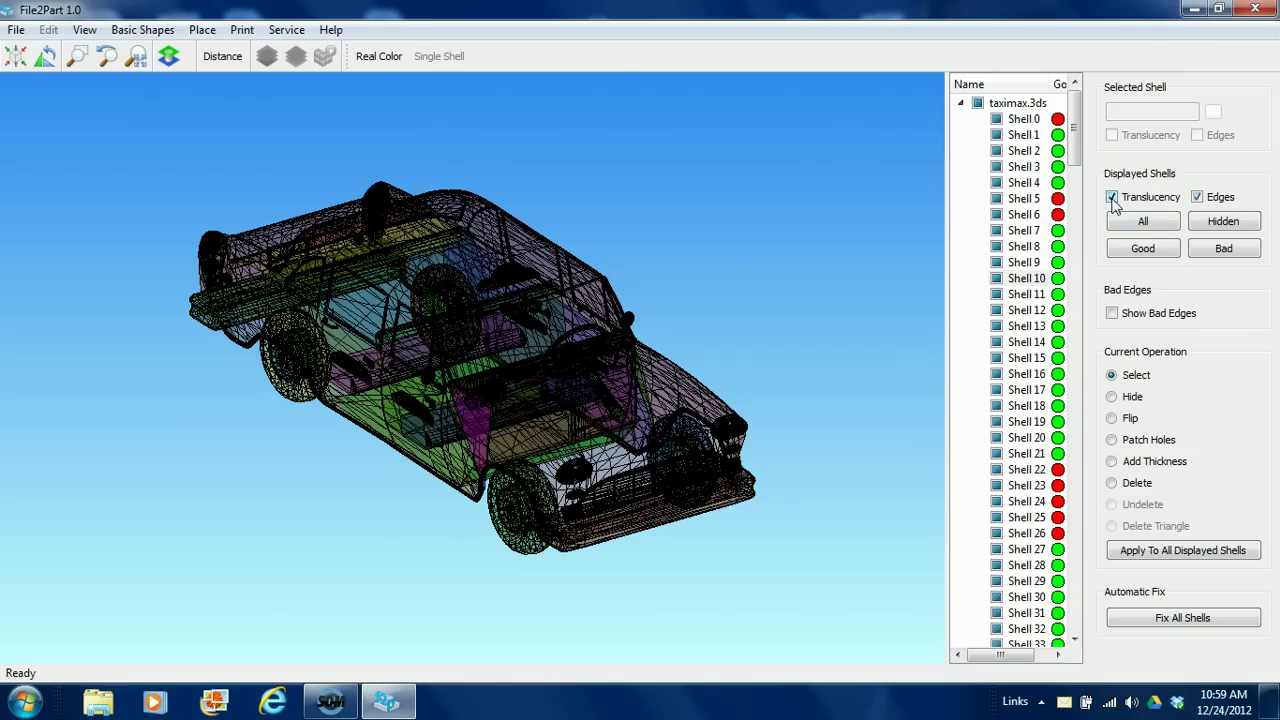
pyautogui.click(1198, 198)
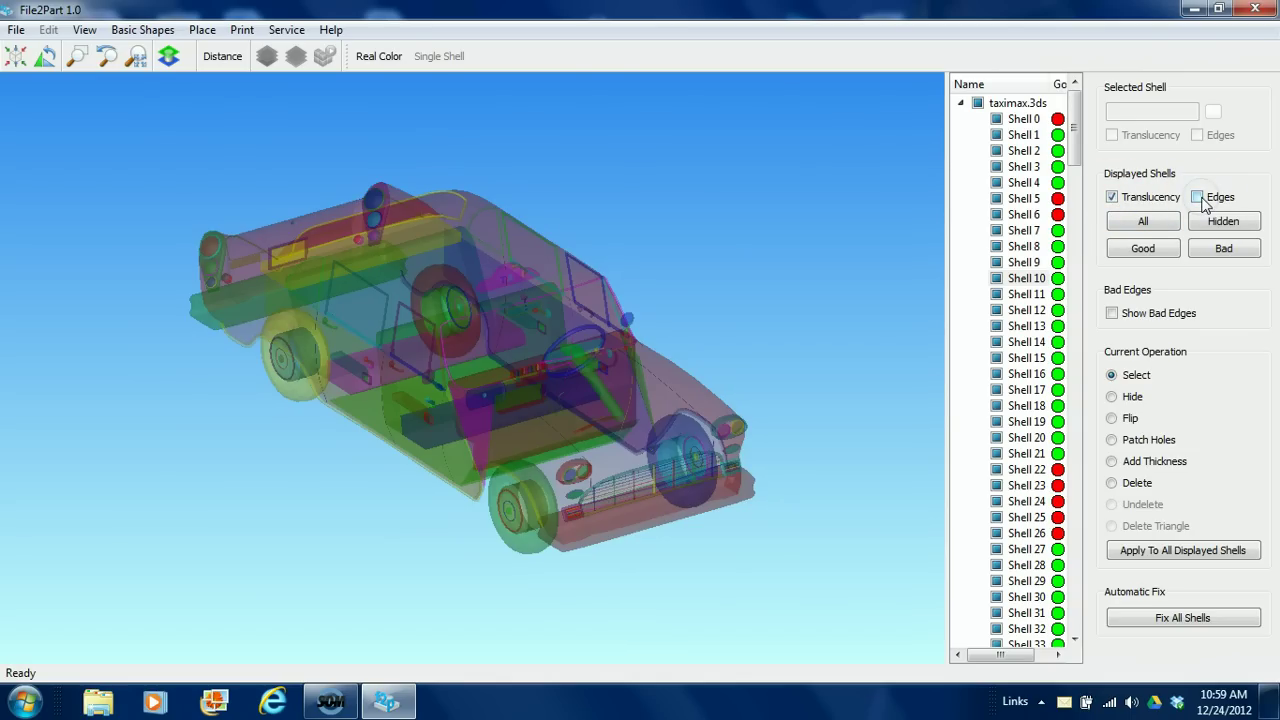
pyautogui.click(1196, 198)
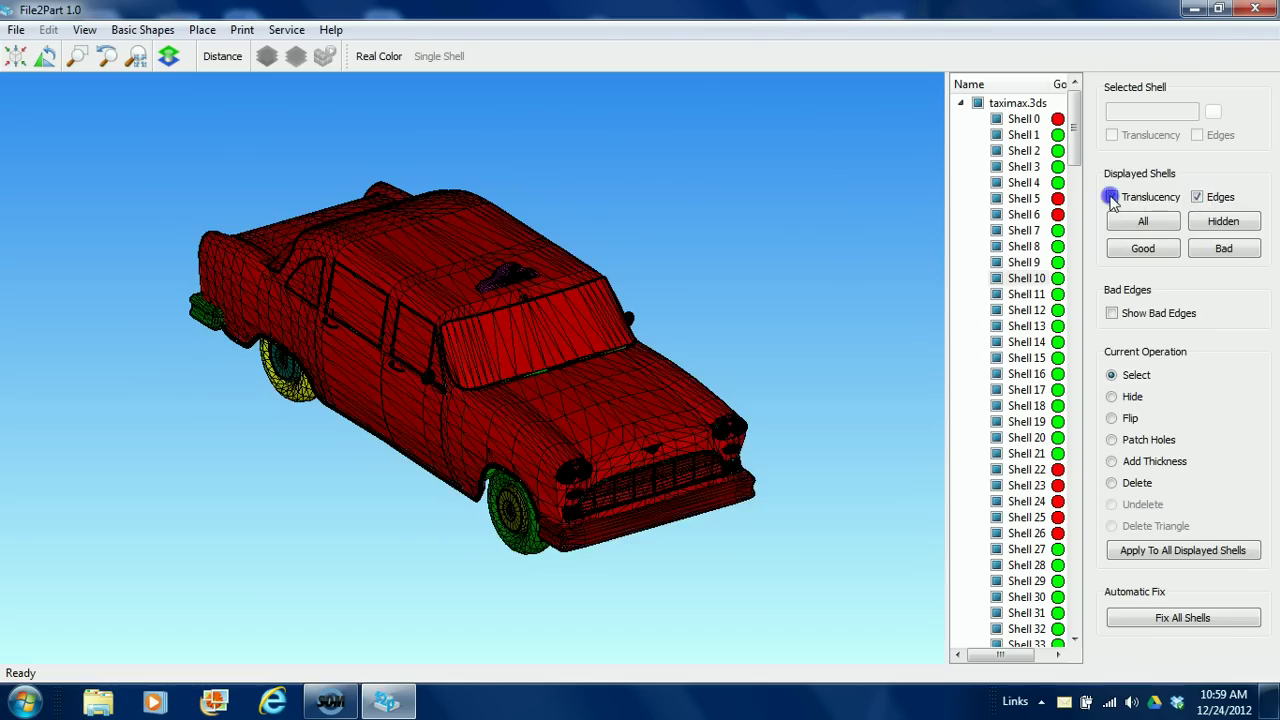
pyautogui.click(1197, 197)
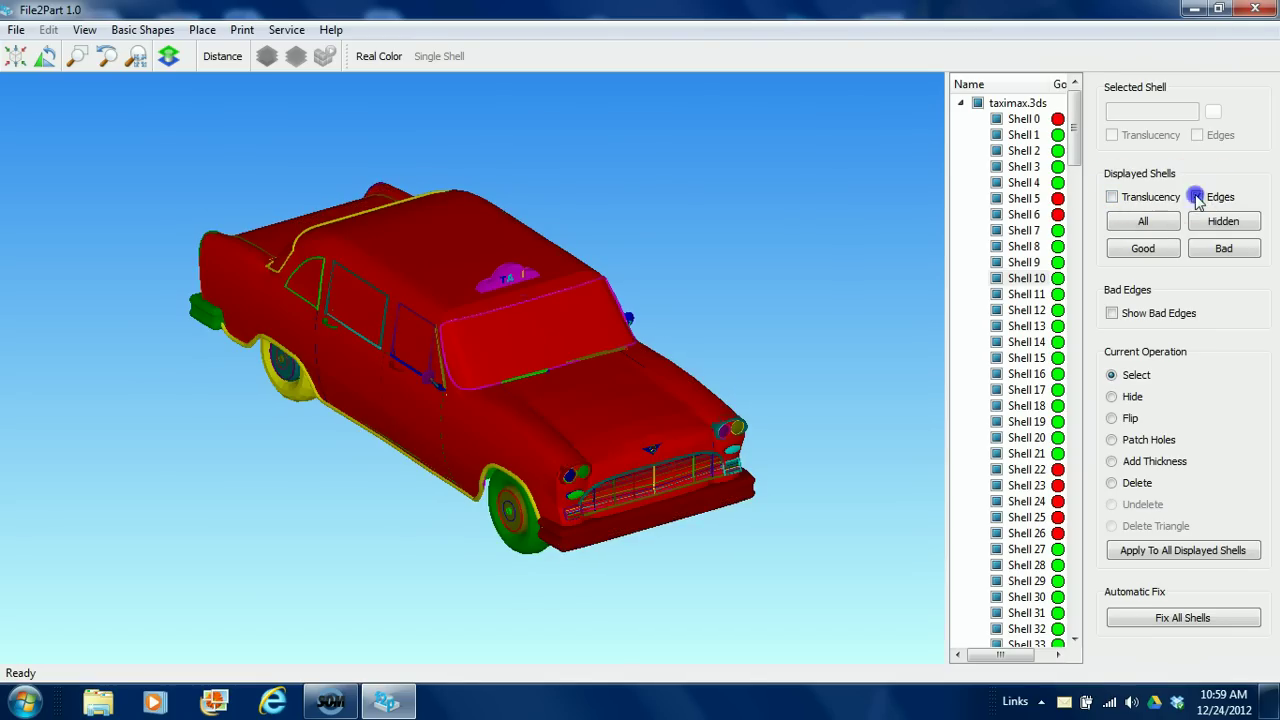
# Isolate Shell 0, toggle its mesh edges and translucency, then rotate it to a side view
pyautogui.doubleClick(706, 364)
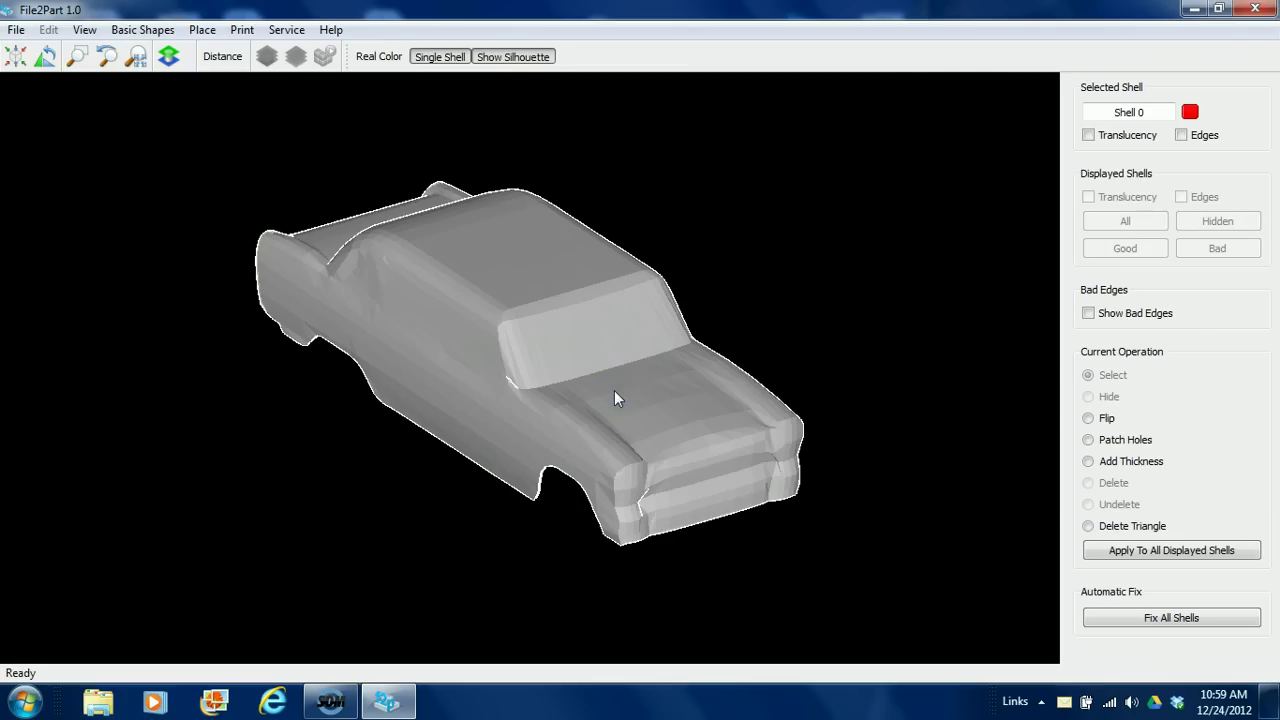
pyautogui.click(1088, 135)
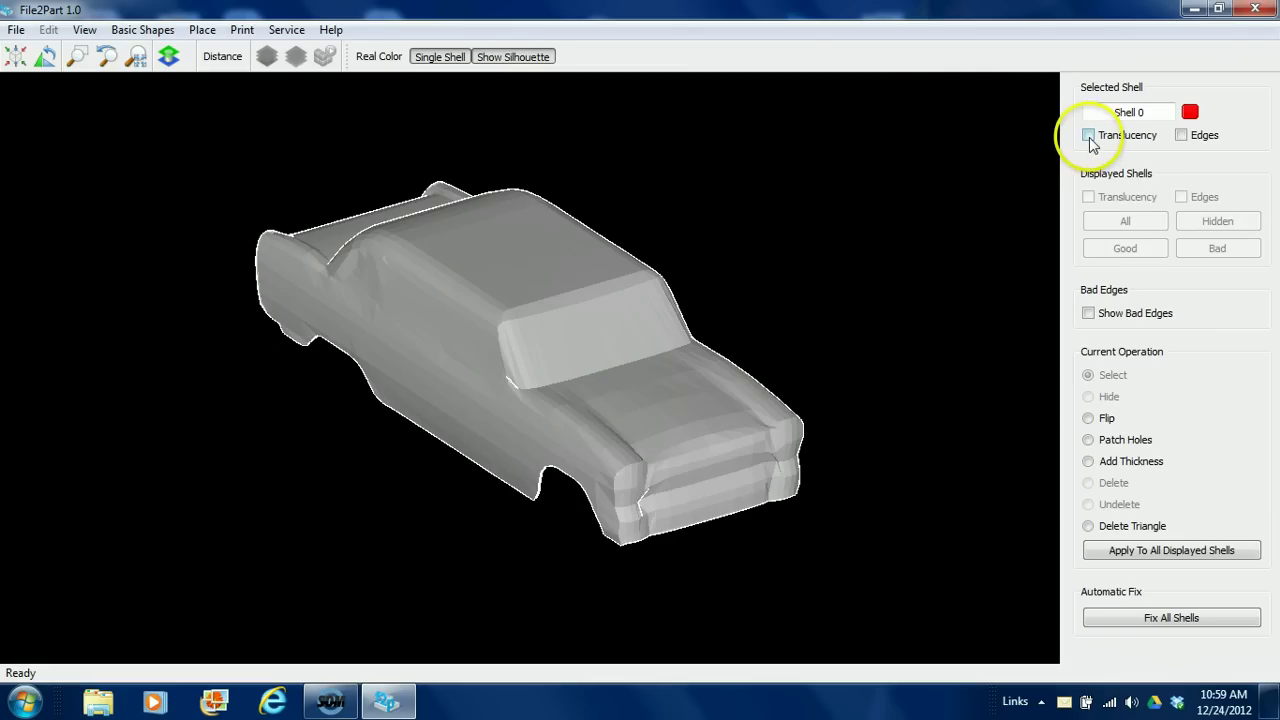
pyautogui.click(1182, 136)
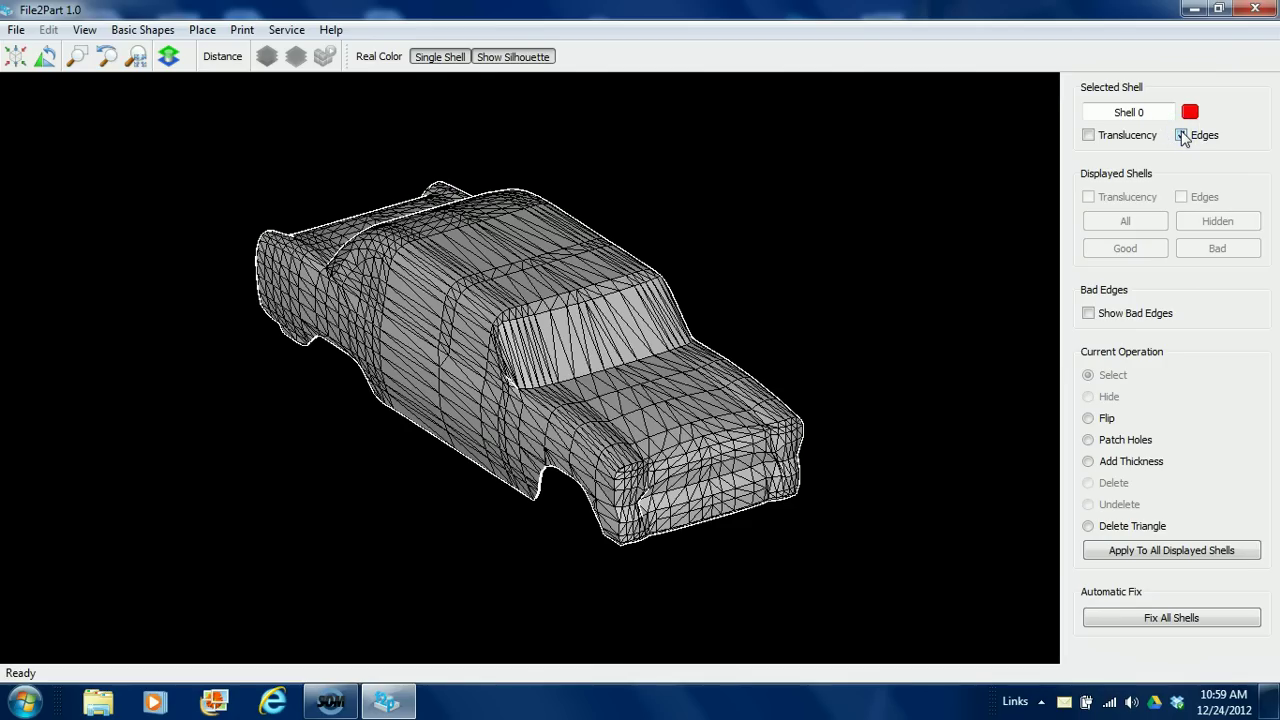
pyautogui.click(1090, 139)
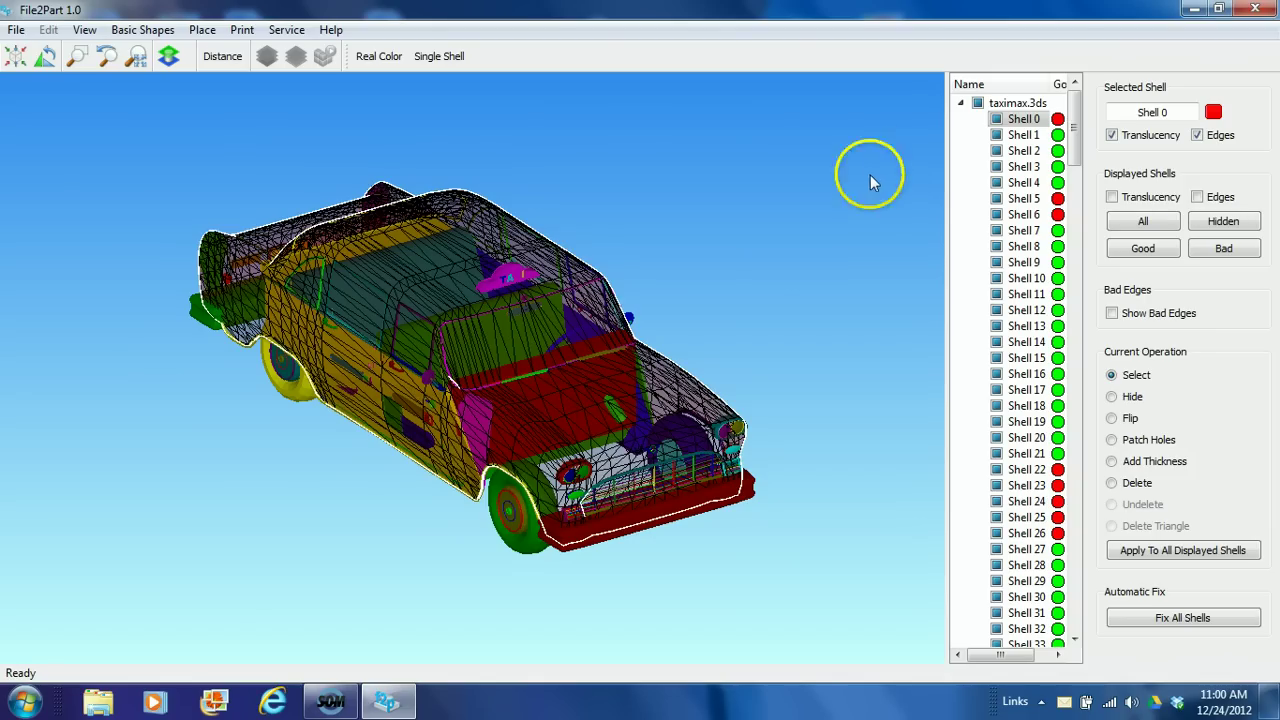
pyautogui.click(1111, 135)
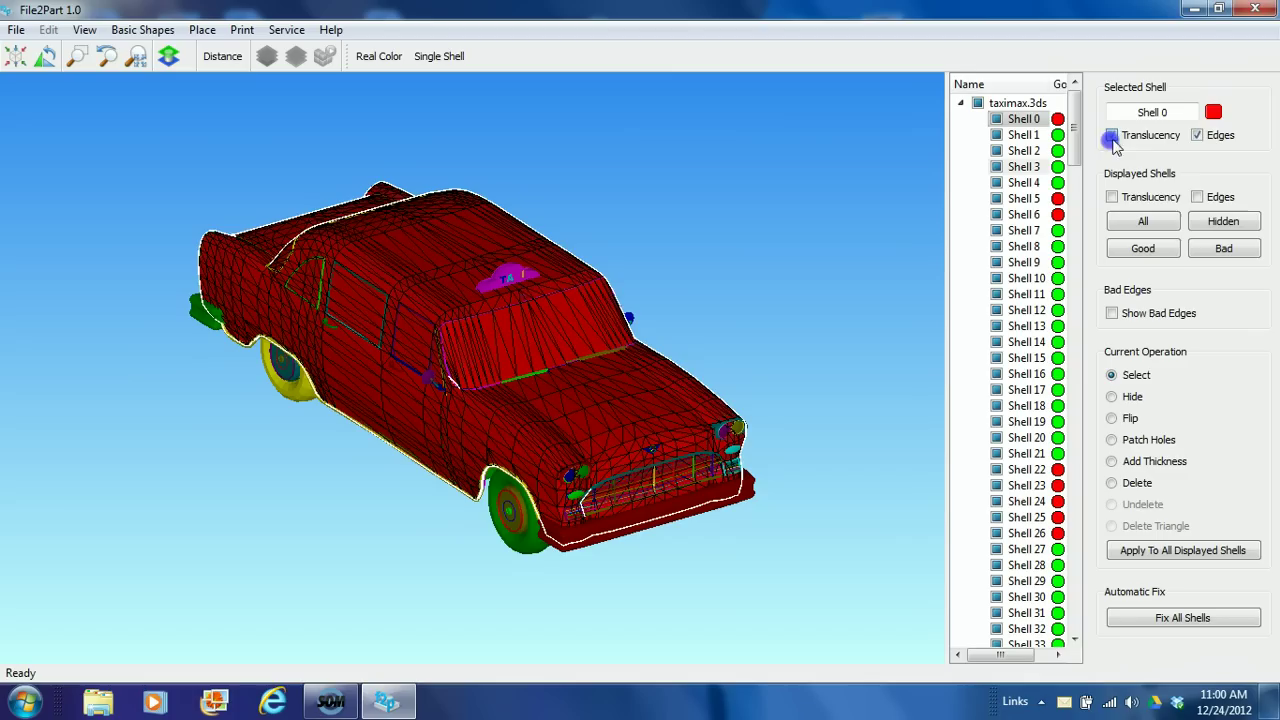
pyautogui.click(1197, 135)
pyautogui.doubleClick(598, 367)
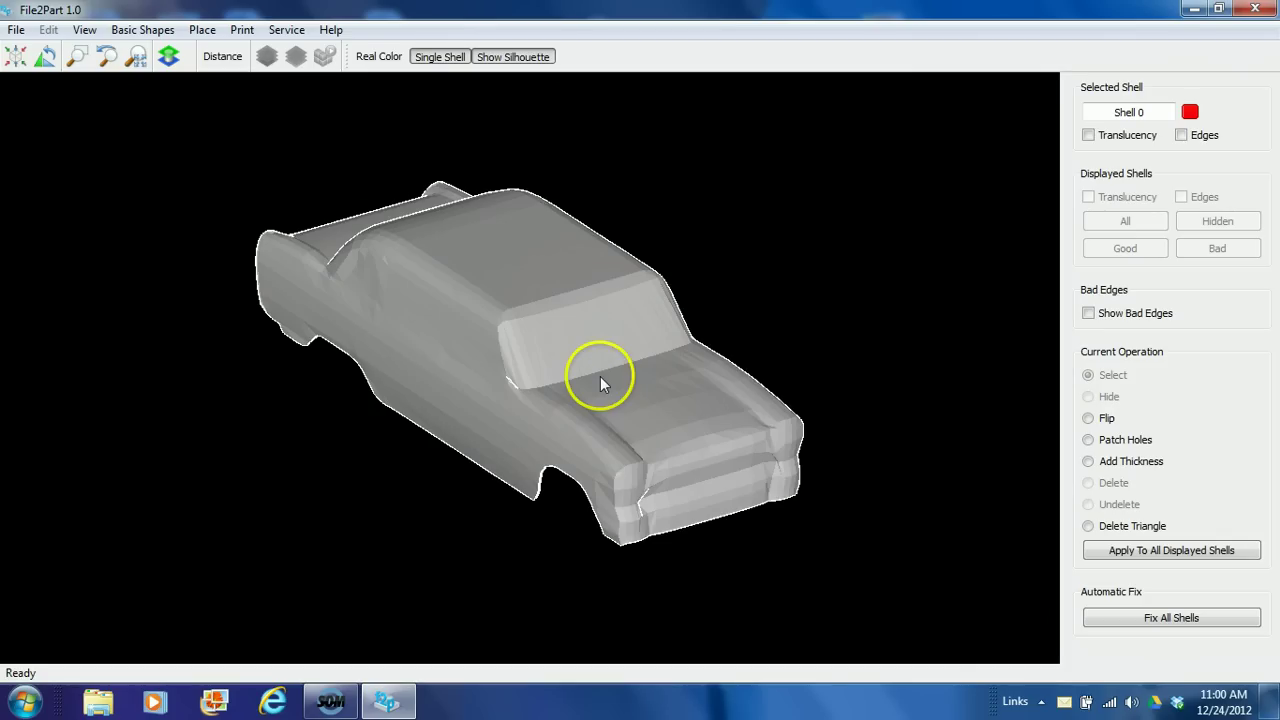
pyautogui.moveTo(616, 418)
pyautogui.mouseDown()
pyautogui.moveTo(651, 183)
pyautogui.moveTo(631, 227)
pyautogui.moveTo(568, 246)
pyautogui.moveTo(504, 413)
pyautogui.moveTo(657, 333)
pyautogui.moveTo(691, 279)
pyautogui.moveTo(506, 370)
pyautogui.moveTo(429, 376)
pyautogui.moveTo(400, 258)
pyautogui.moveTo(378, 263)
pyautogui.mouseUp()
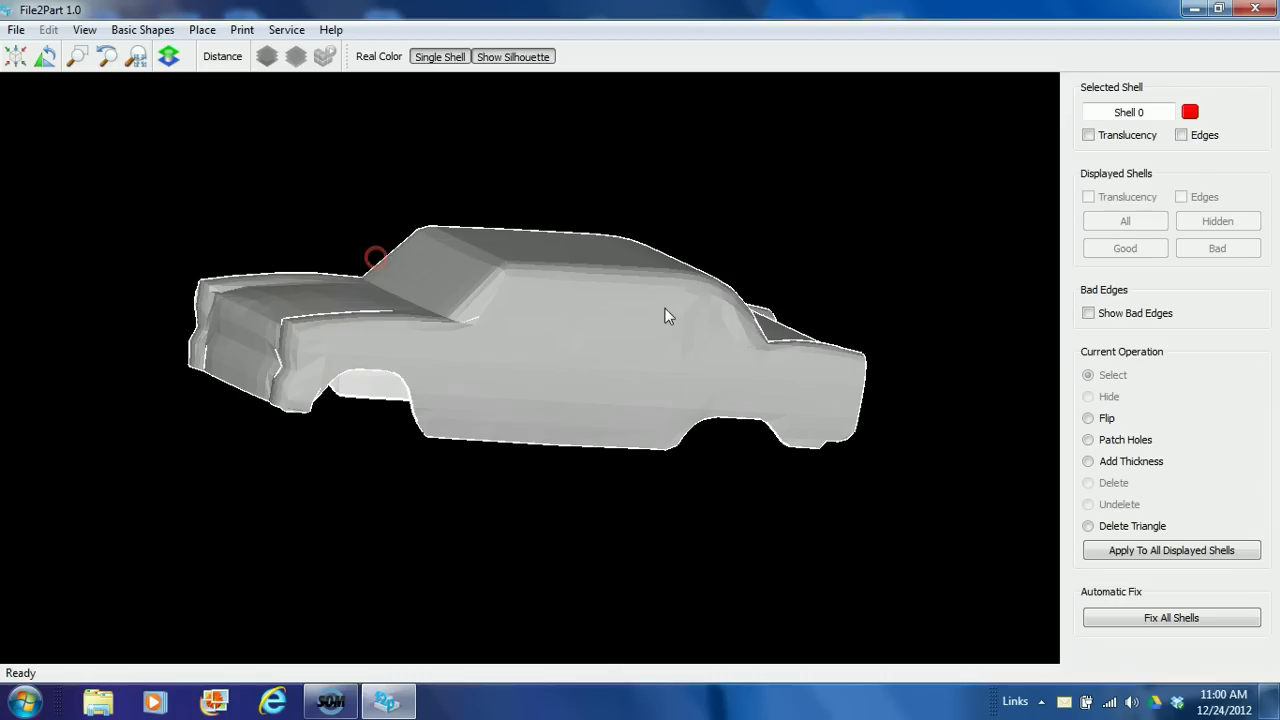
# Flip Shell 0's orientation (1 shell fixed) and show its 138 bad edges in red
pyautogui.click(1089, 418)
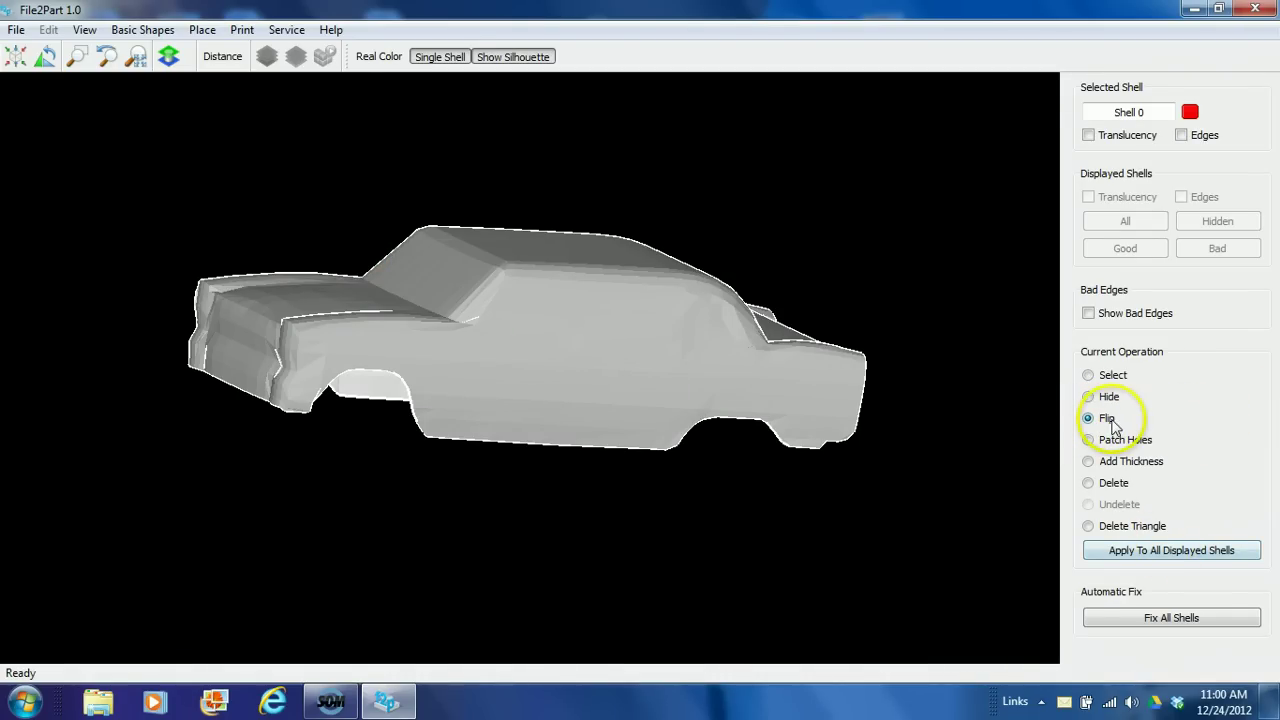
pyautogui.click(1170, 551)
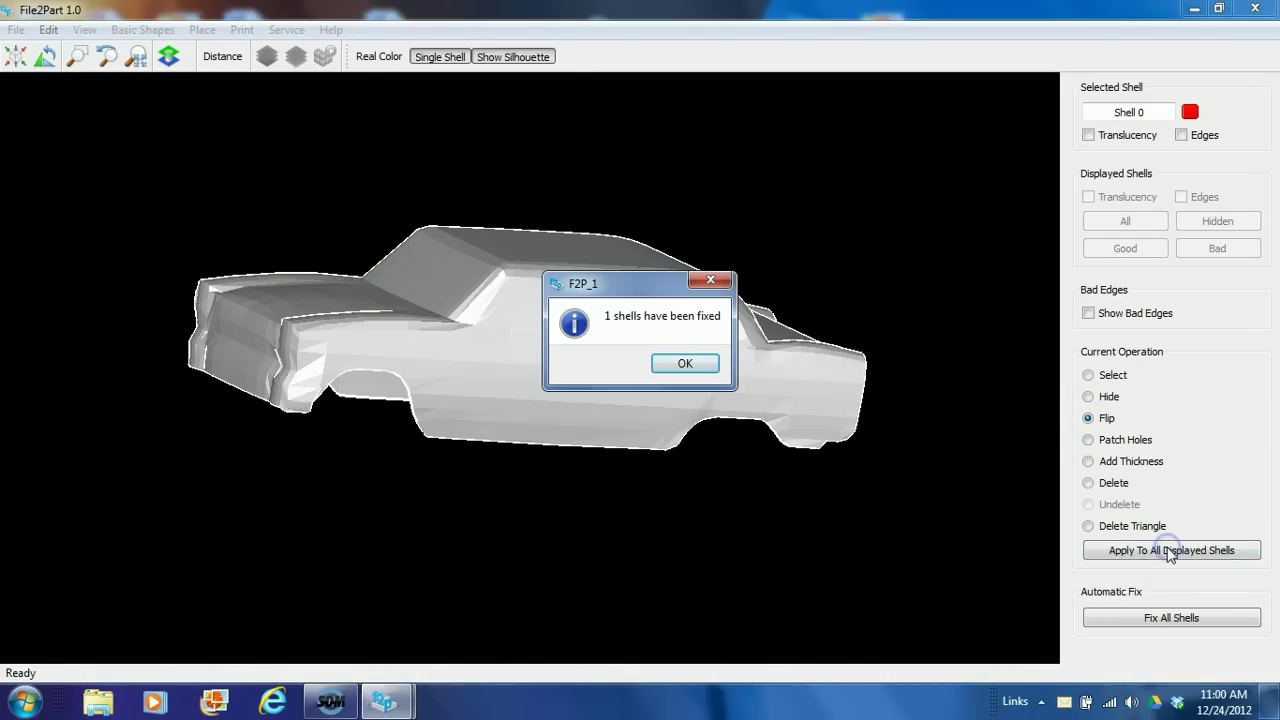
pyautogui.click(690, 364)
pyautogui.moveTo(677, 354); pyautogui.dragTo(577, 129, button='right')
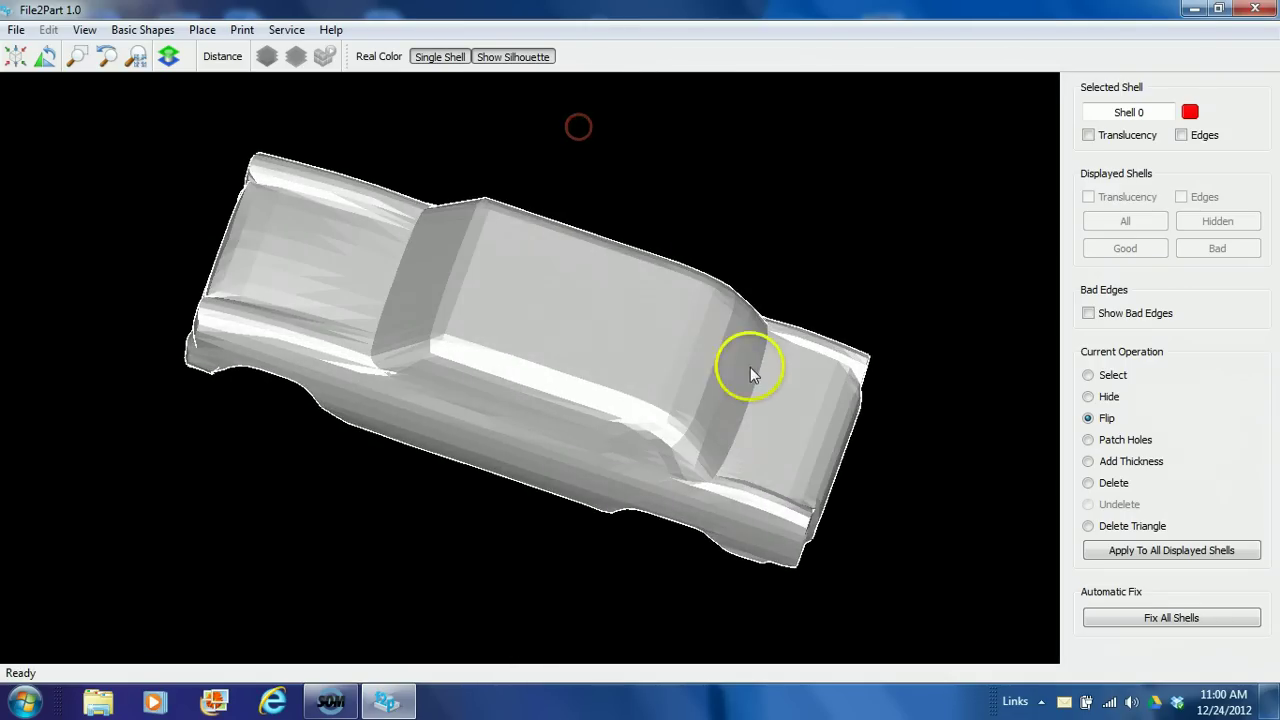
pyautogui.moveTo(757, 409); pyautogui.dragTo(767, 350, button='right')
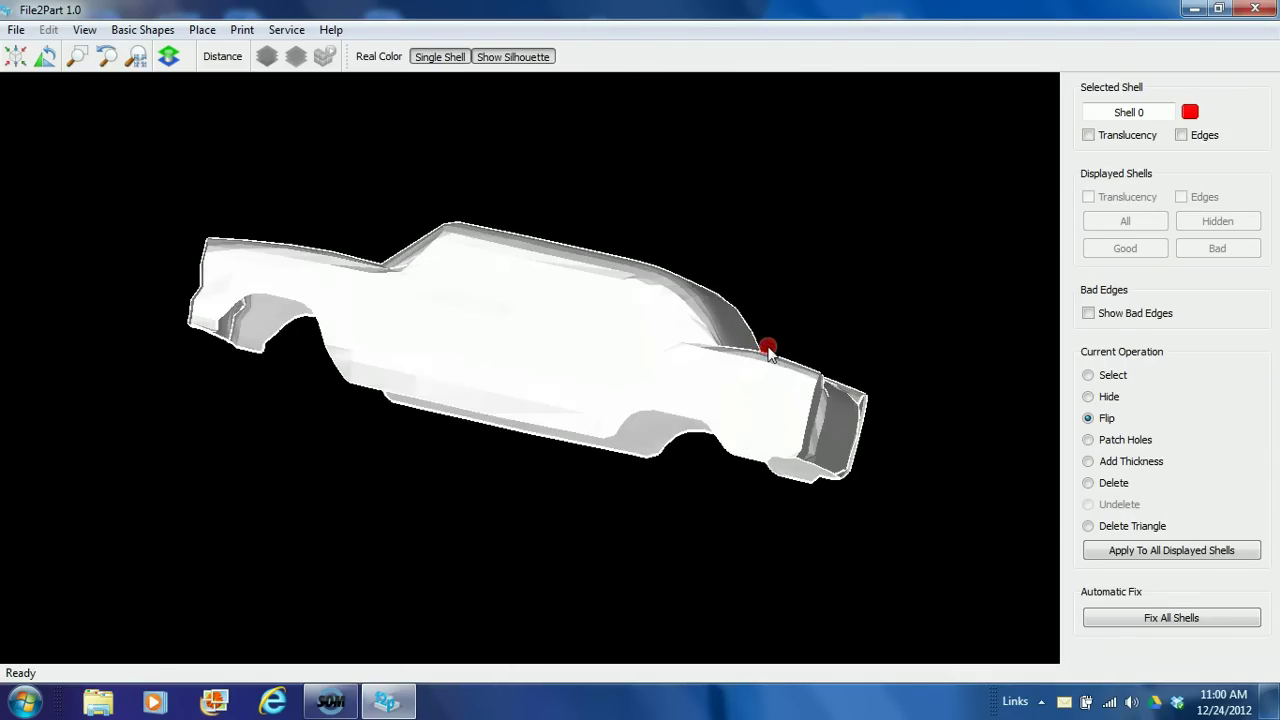
pyautogui.click(1088, 313)
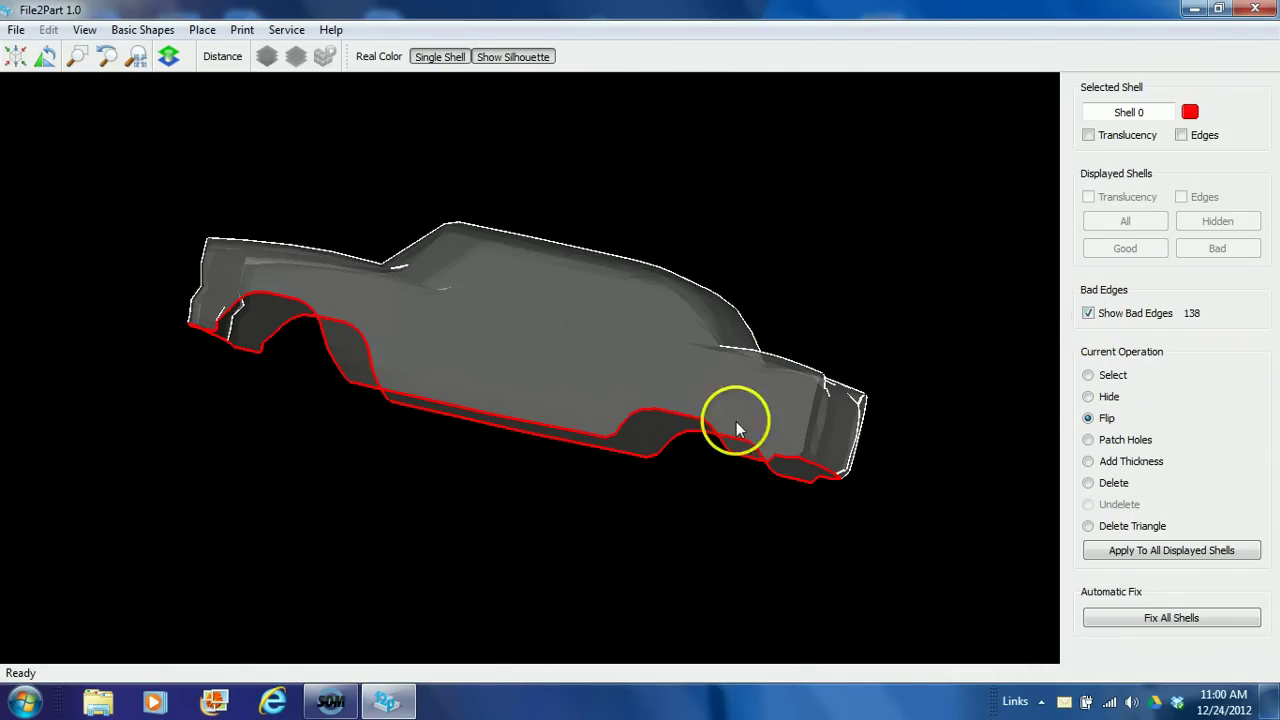
# Thicken the car body shell by 1.5 across all displayed shells, clearing its bad edges
pyautogui.moveTo(734, 423); pyautogui.dragTo(818, 250, button='right')
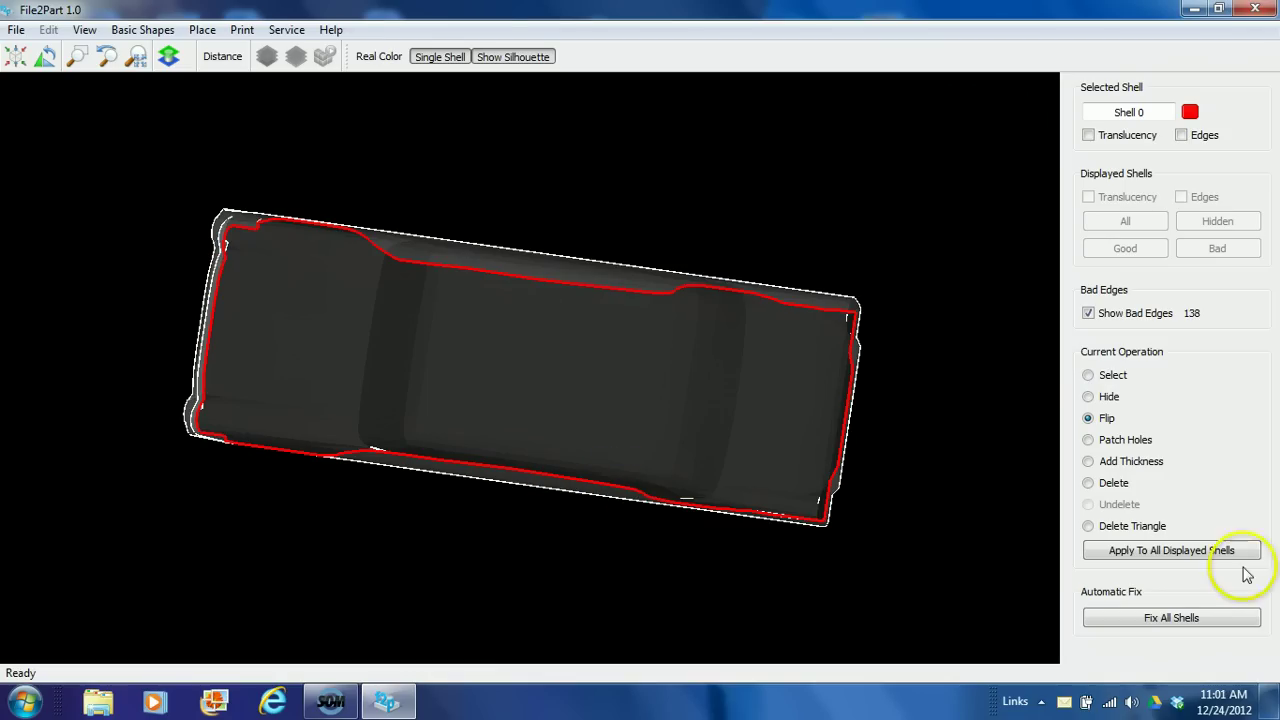
pyautogui.click(1088, 461)
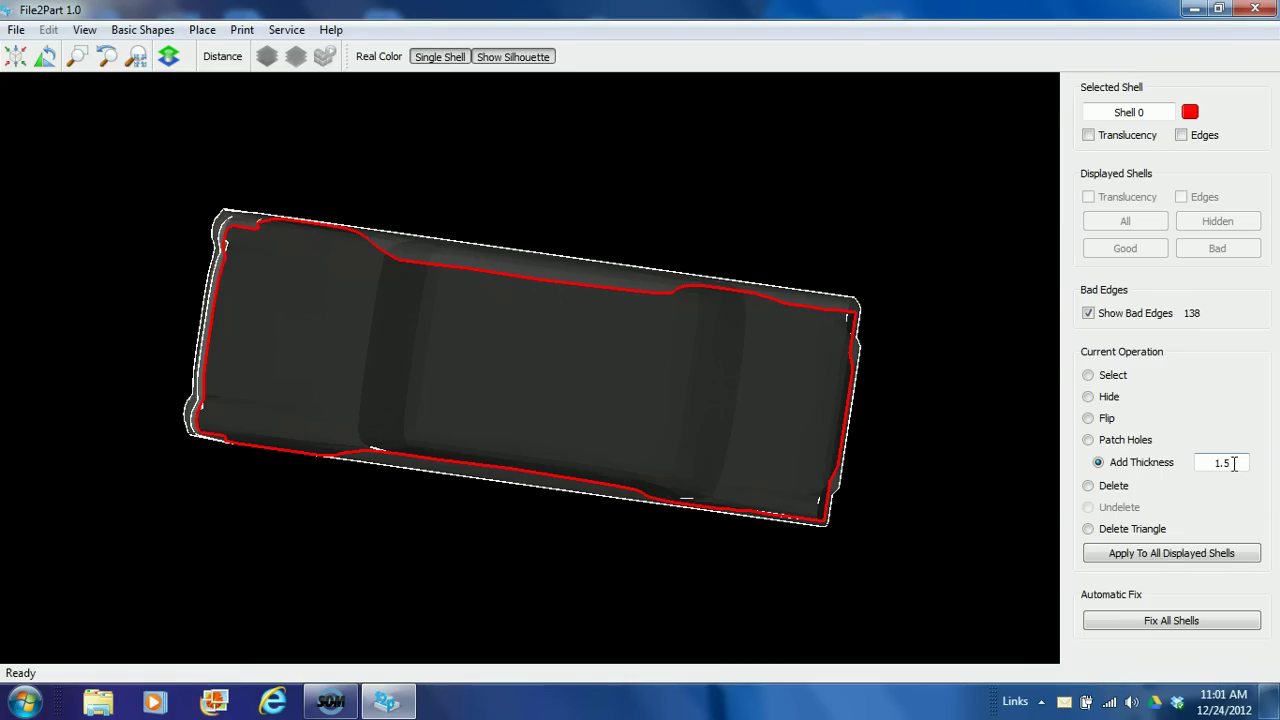
pyautogui.click(1166, 553)
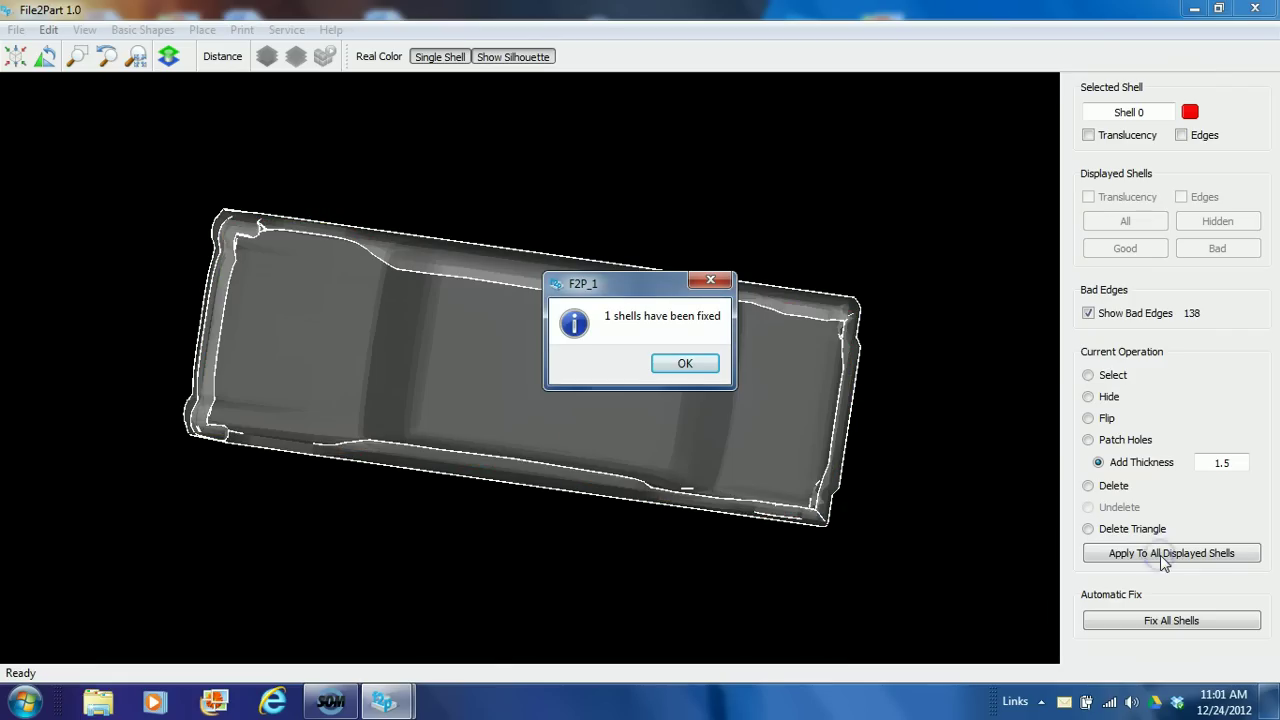
pyautogui.click(685, 364)
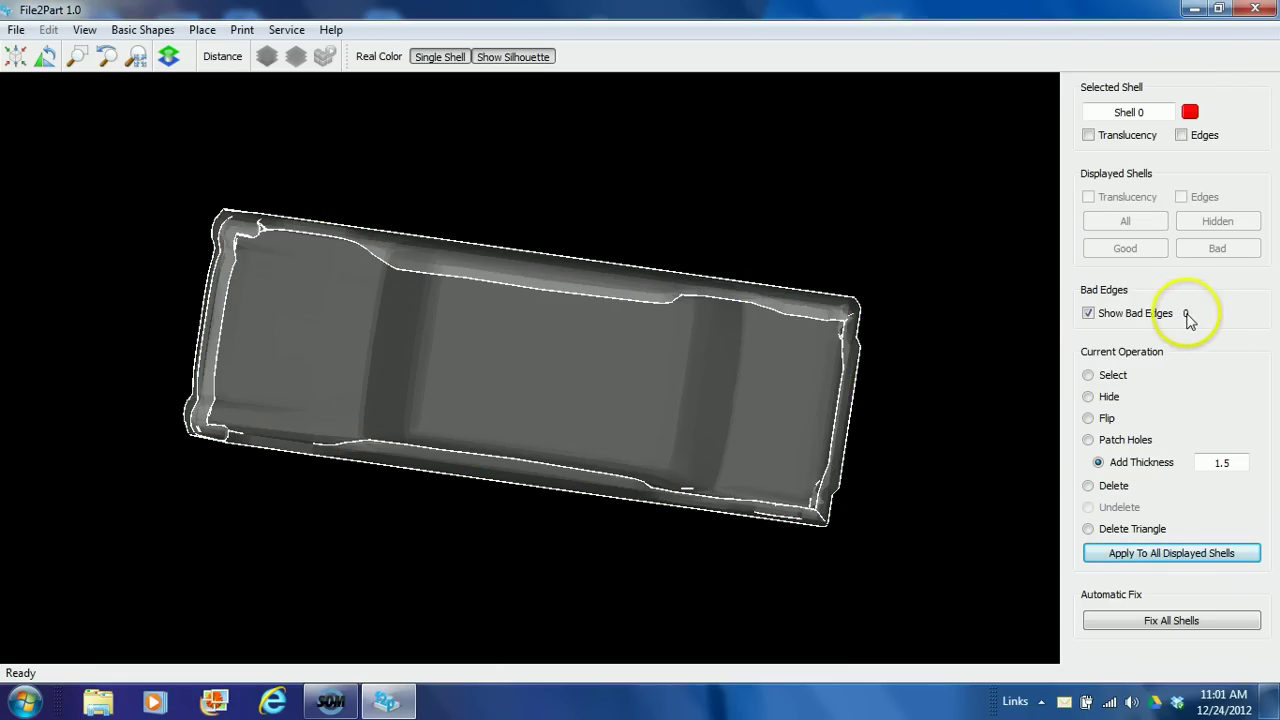
pyautogui.moveTo(786, 312); pyautogui.dragTo(359, 203)
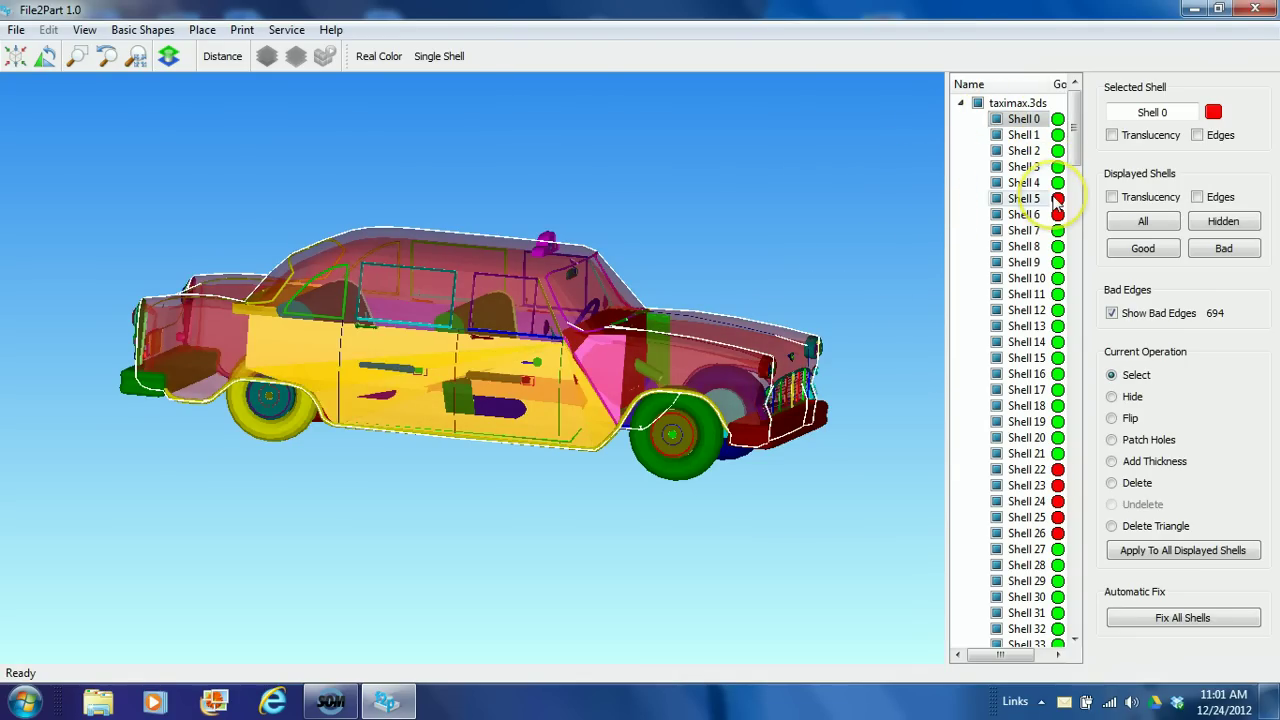
# Compare the All, Good and Bad shell displays, ending with only bad shells 5, 6 and 22–26 shown
pyautogui.click(1140, 222)
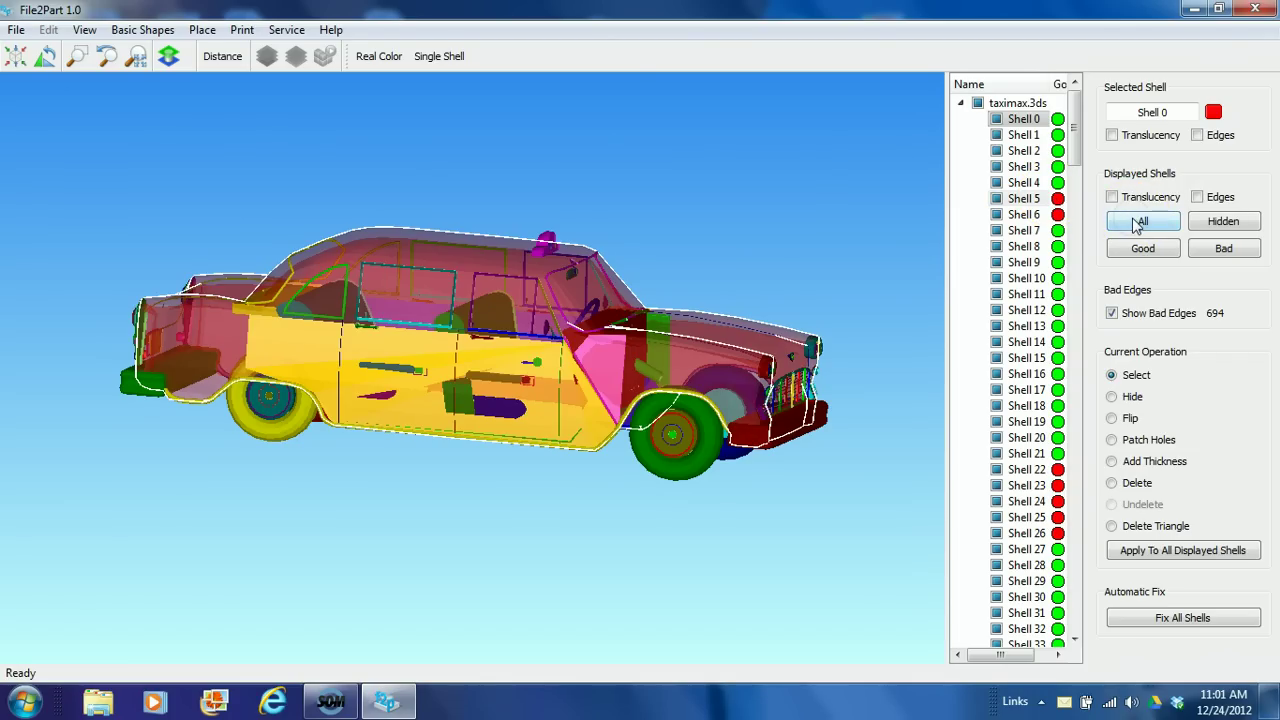
pyautogui.click(1140, 222)
pyautogui.click(1233, 252)
pyautogui.click(1166, 250)
pyautogui.click(1210, 257)
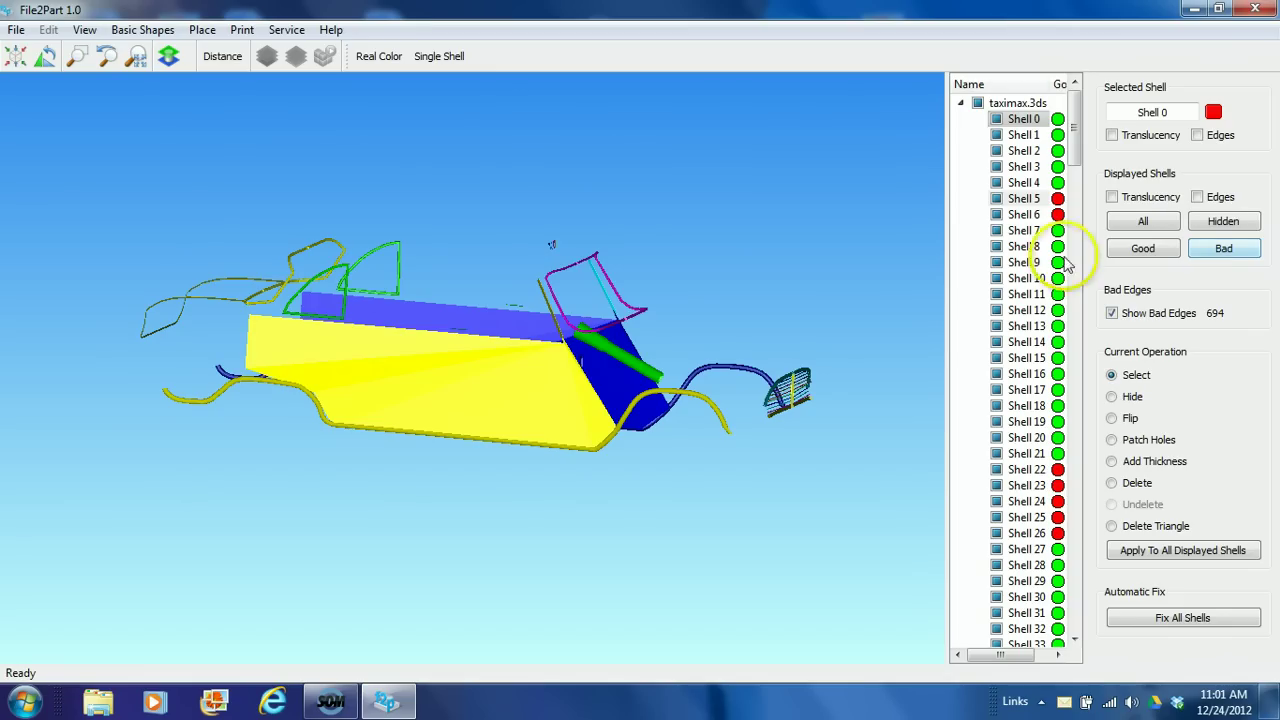
pyautogui.click(503, 303)
pyautogui.scroll(3, 475, 252)
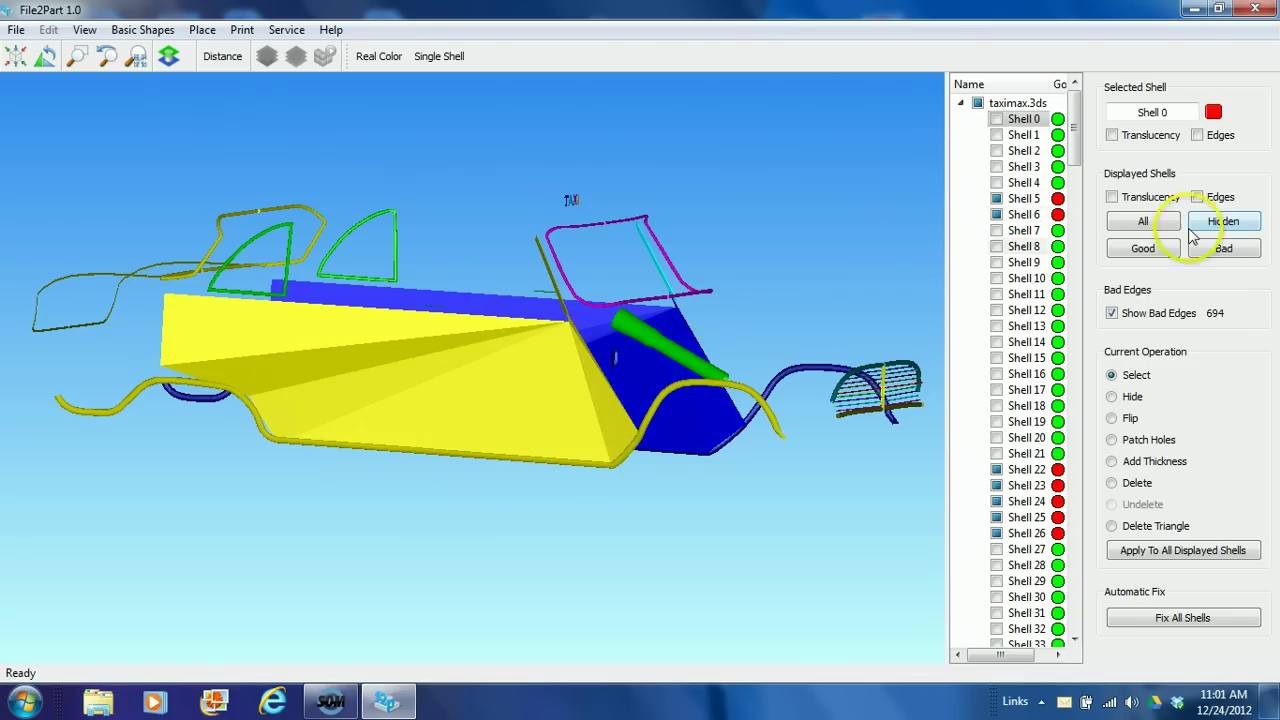
pyautogui.click(1145, 223)
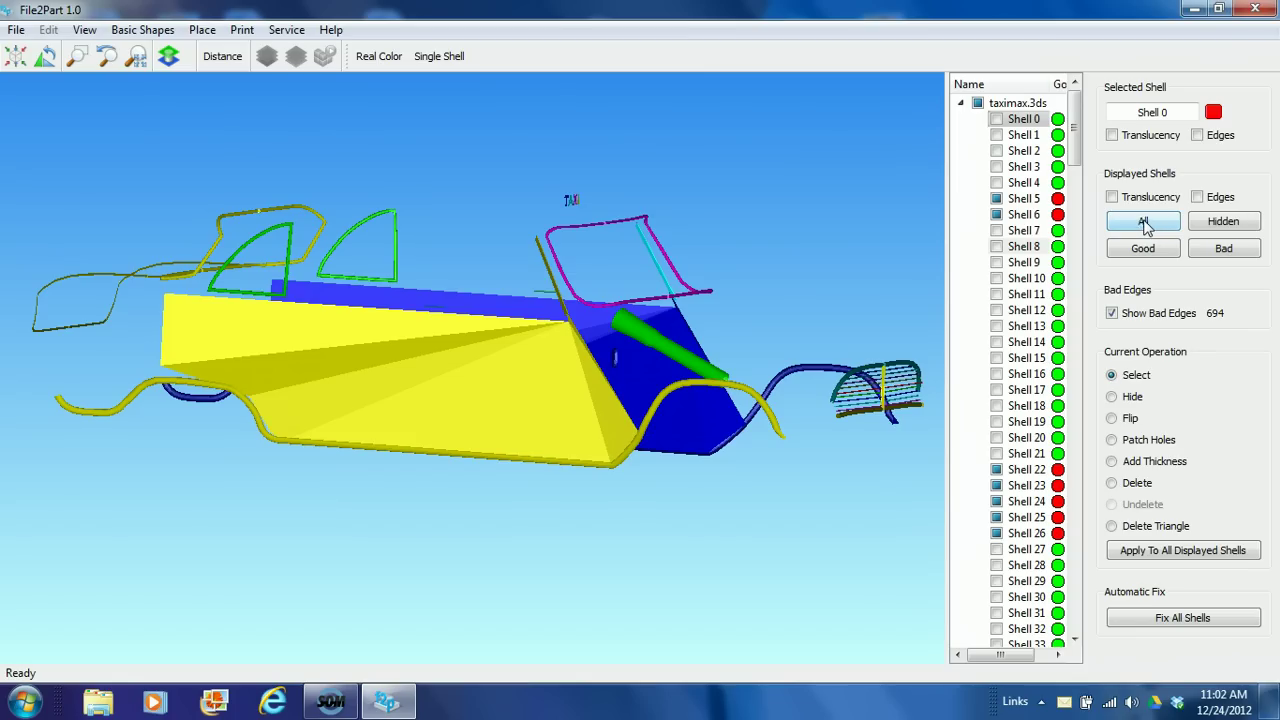
pyautogui.click(1145, 222)
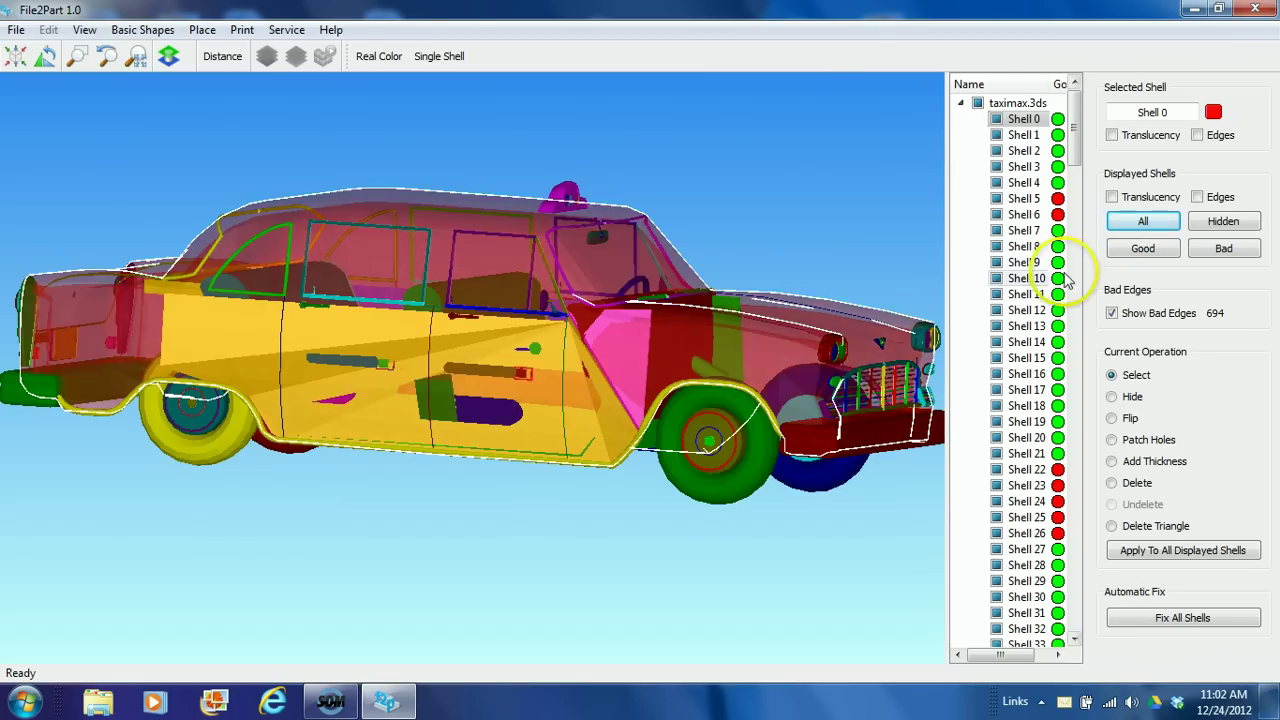
pyautogui.click(1209, 257)
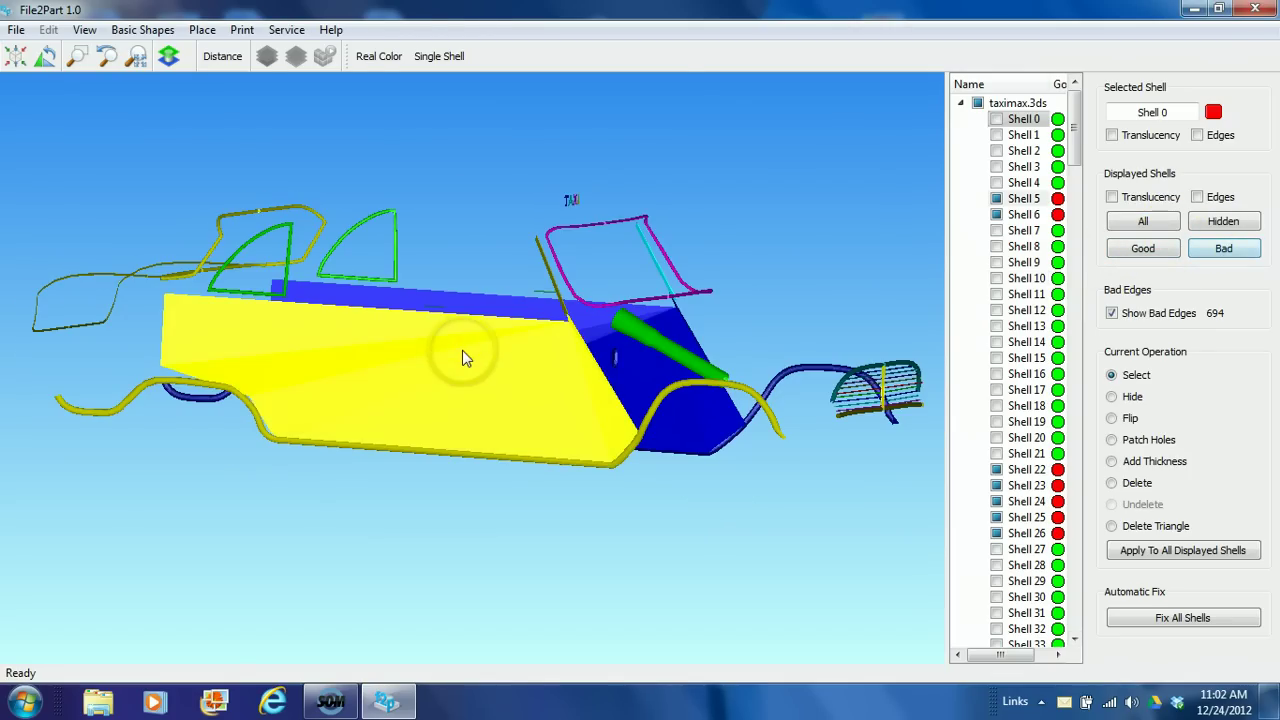
# Delete the yellow and blue bad shells and refresh the red bad-edge outlines, now 676
pyautogui.click(1113, 483)
pyautogui.click(535, 413)
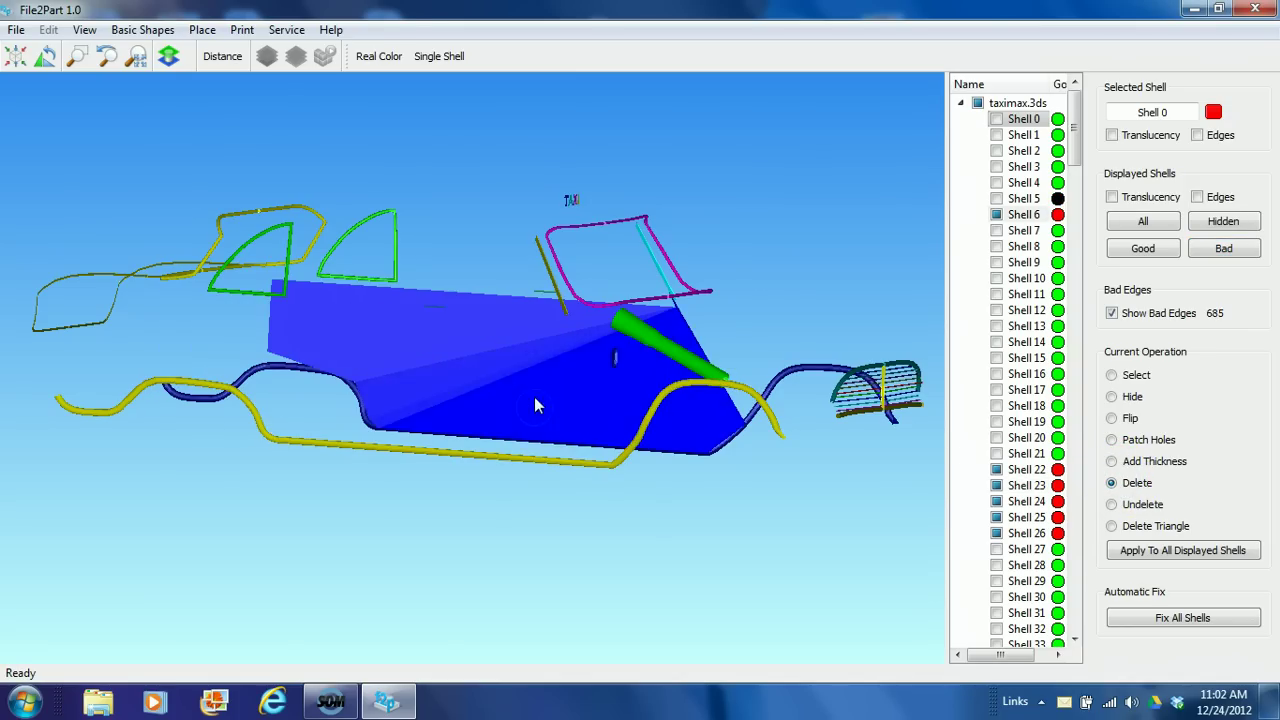
pyautogui.click(535, 413)
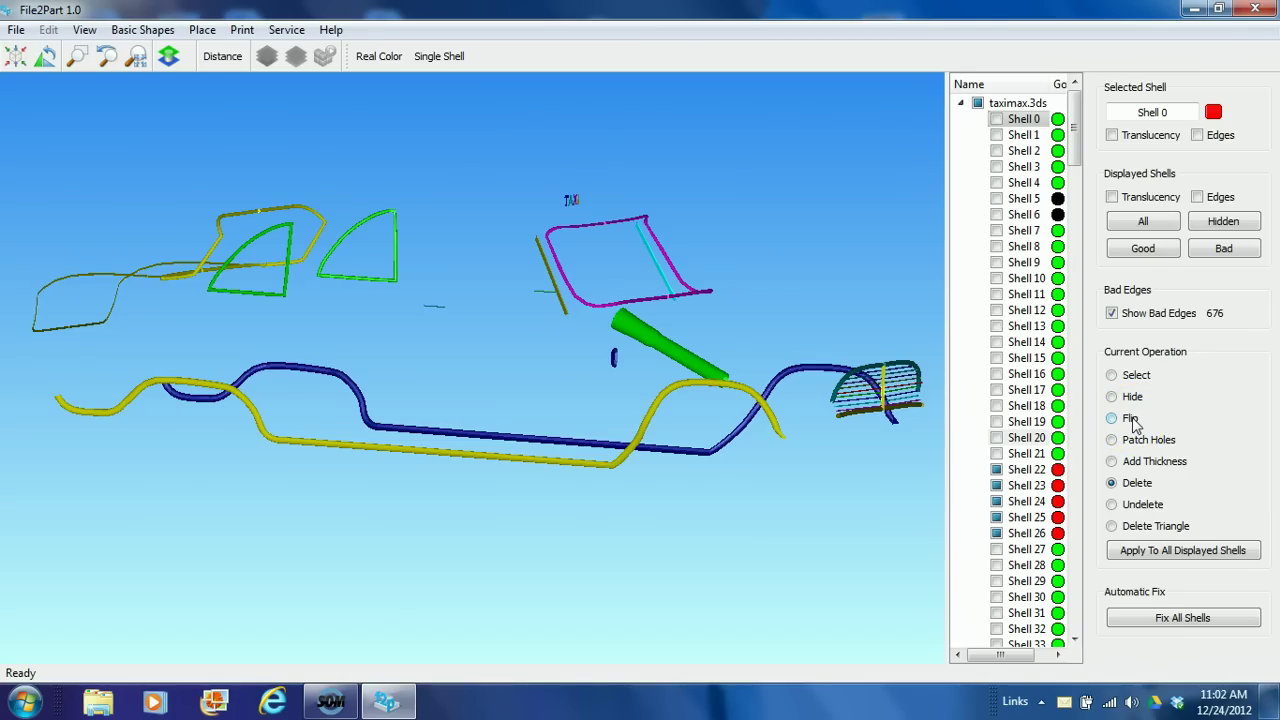
pyautogui.click(1112, 316)
pyautogui.click(1112, 314)
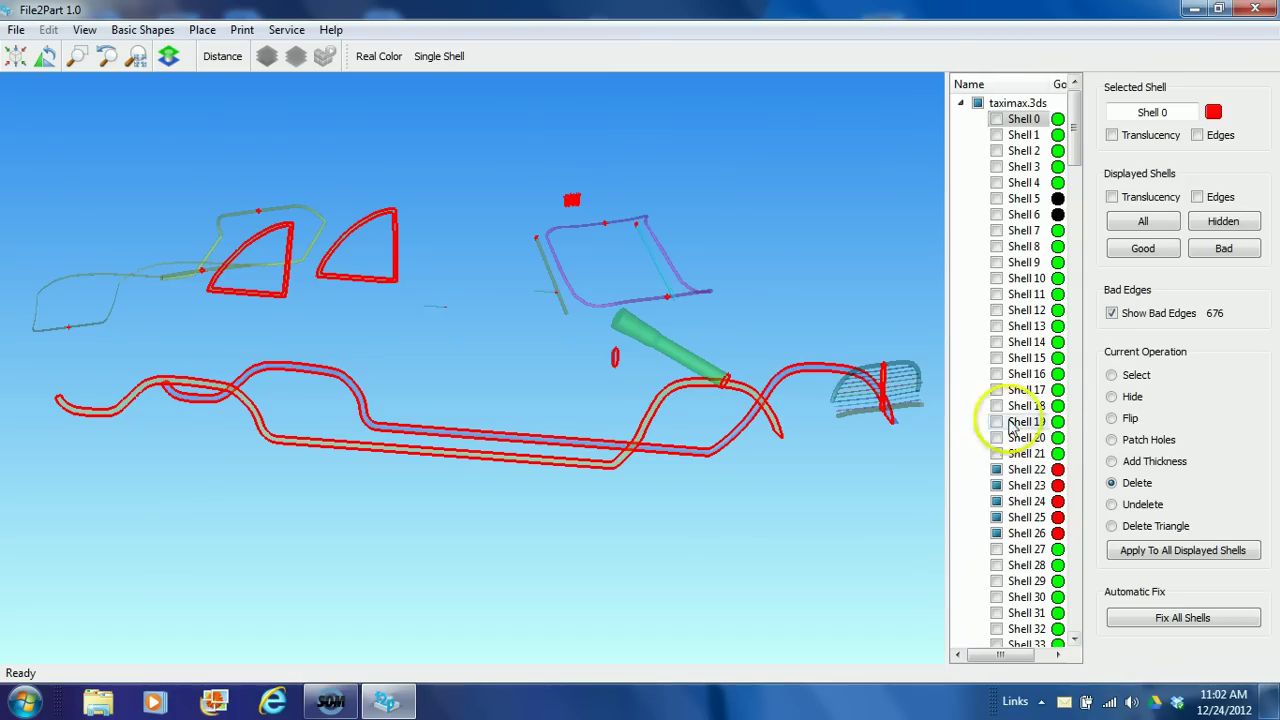
# Patch the holes in the lower trim, grille, green cylinder, blue trim and grey strip shells
pyautogui.click(1111, 440)
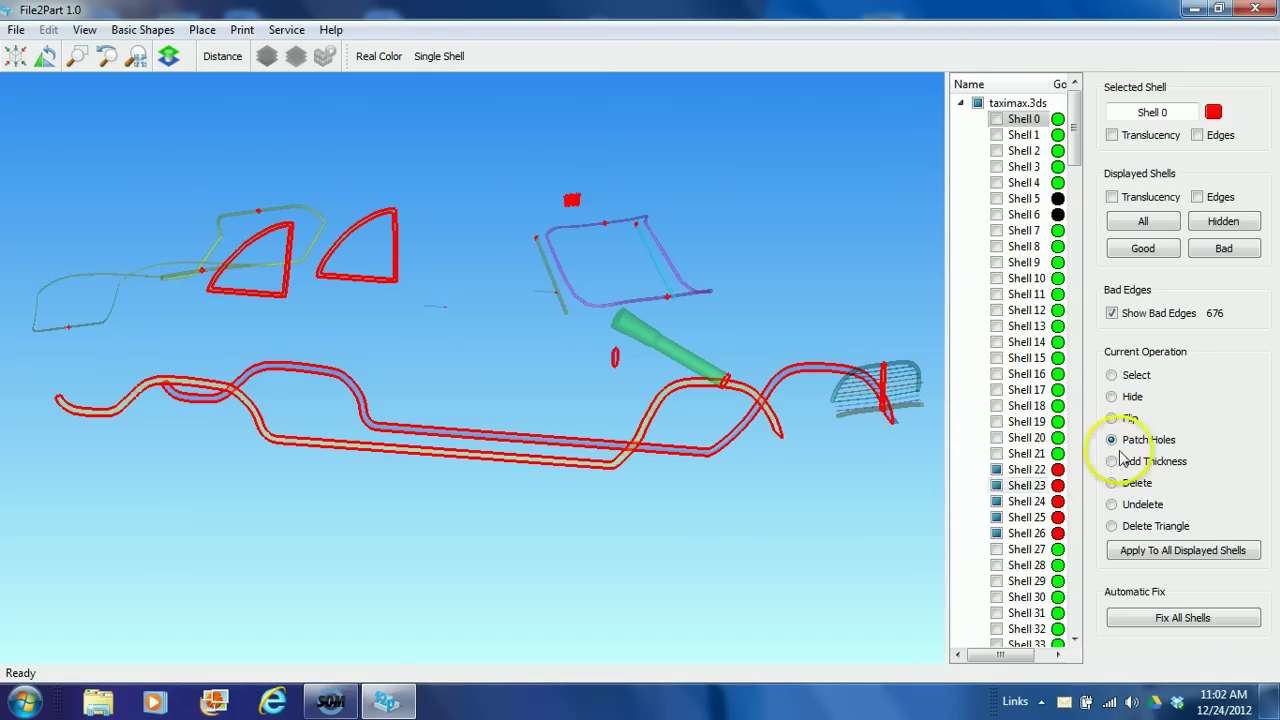
pyautogui.click(508, 437)
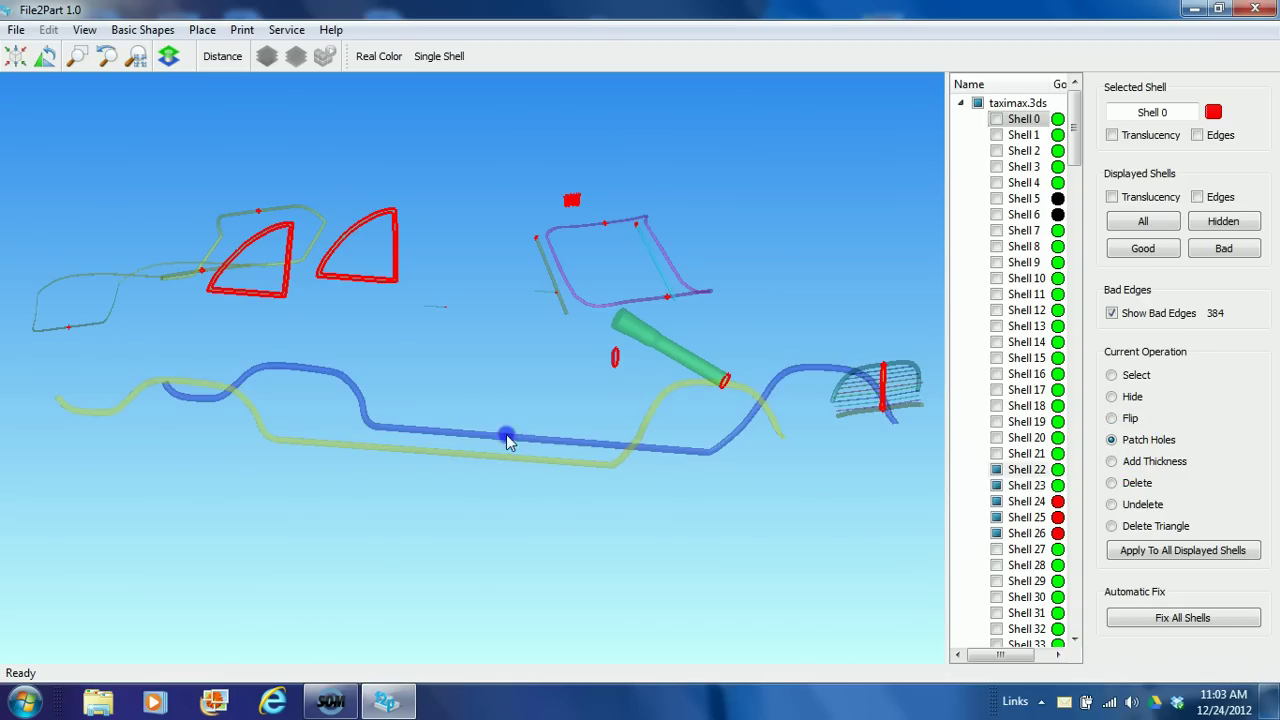
pyautogui.click(784, 428)
pyautogui.click(881, 373)
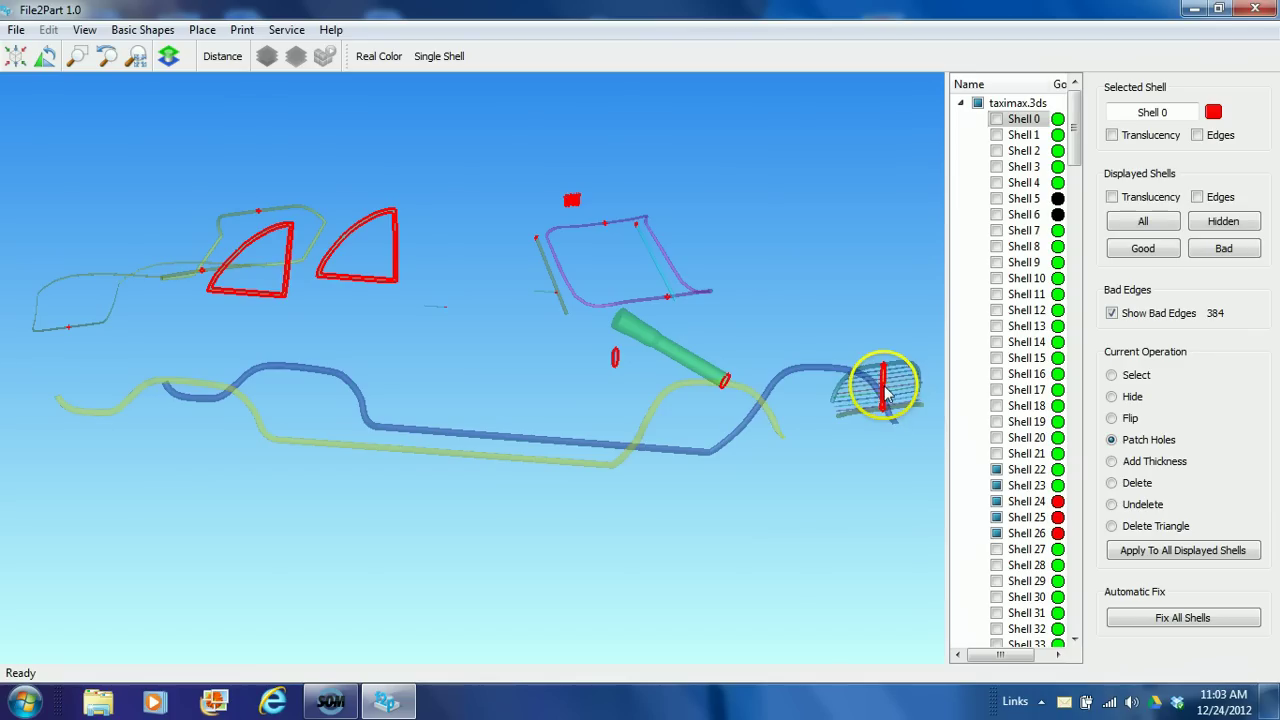
pyautogui.click(722, 381)
pyautogui.click(614, 357)
pyautogui.click(652, 368)
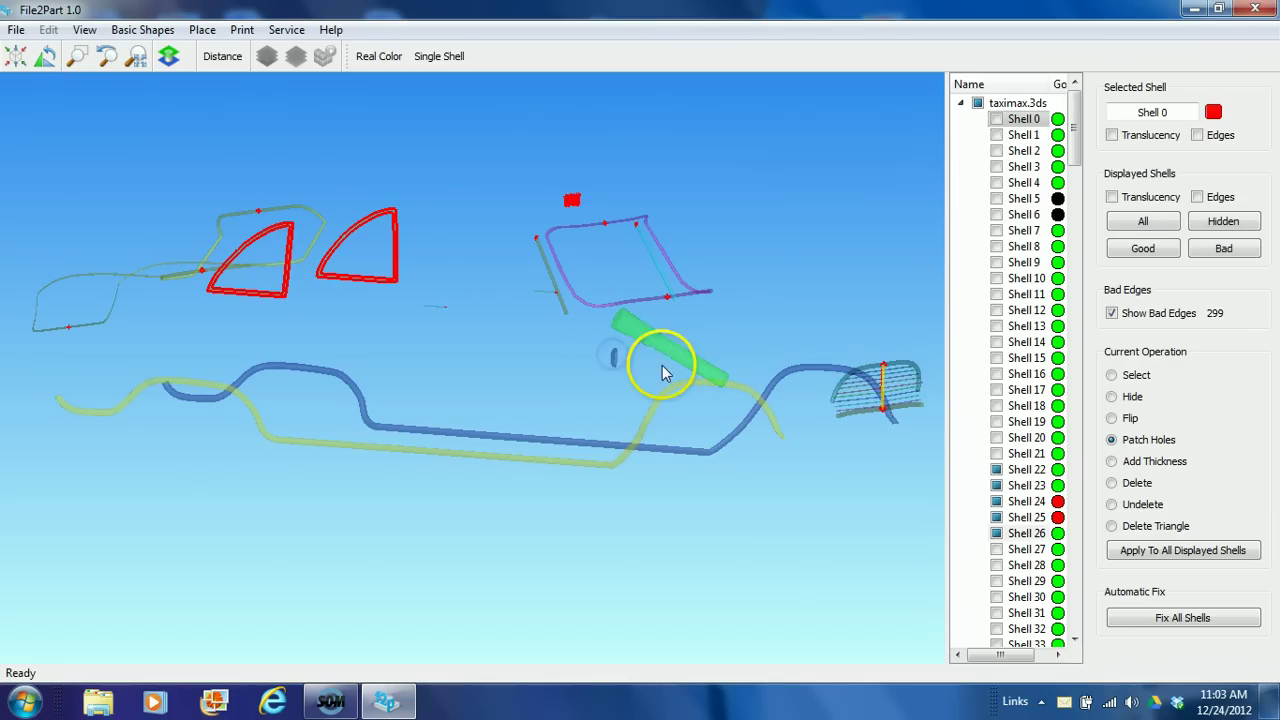
pyautogui.click(670, 293)
pyautogui.click(553, 284)
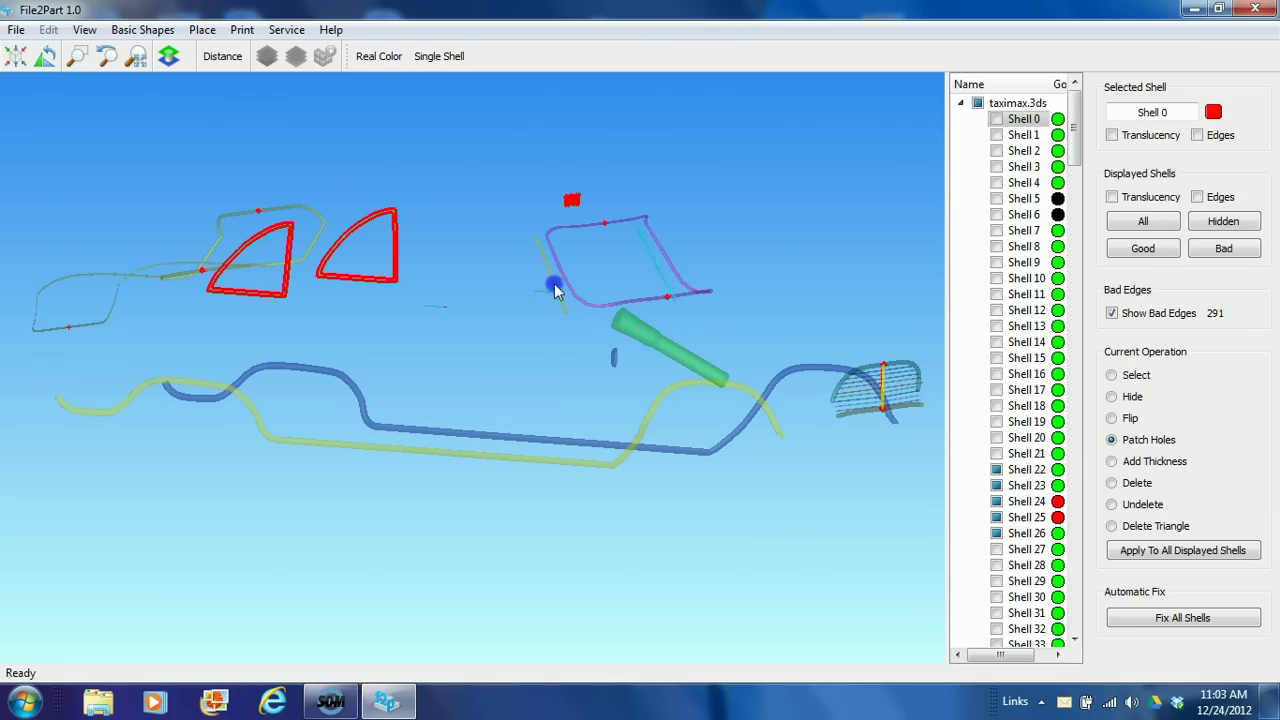
# Fill the right and left triangular window holes
pyautogui.click(370, 264)
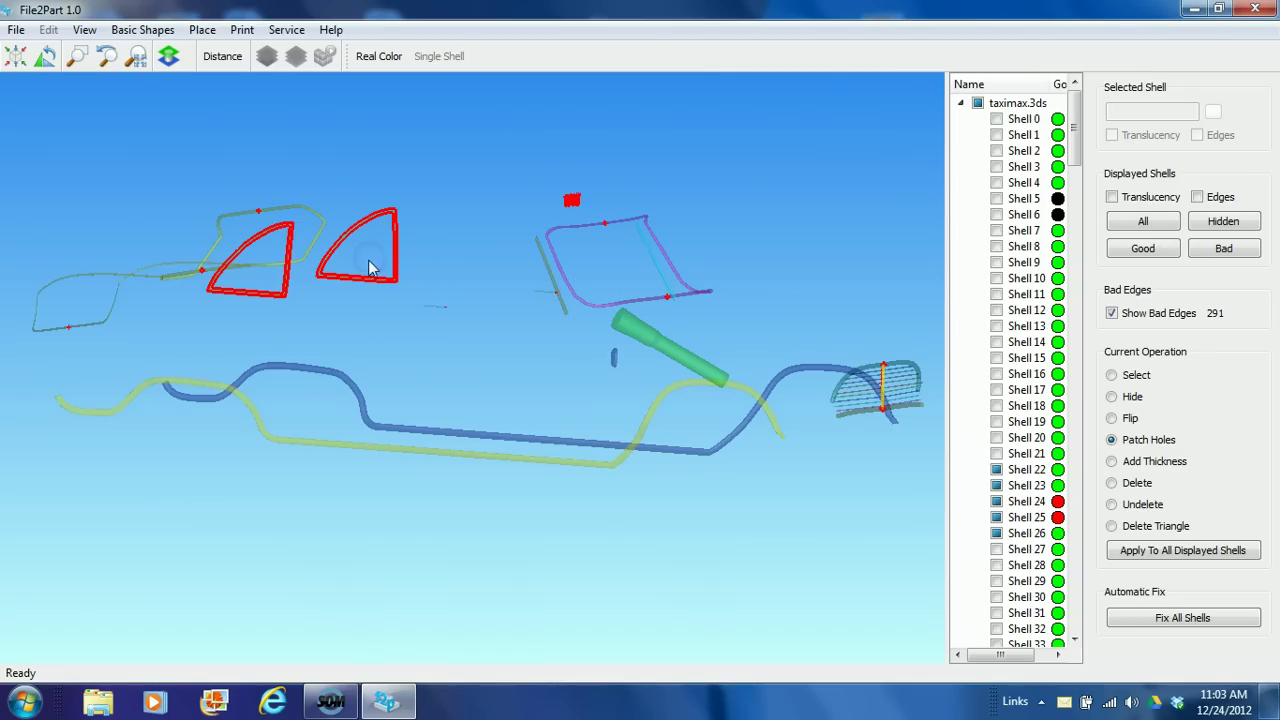
pyautogui.click(393, 265)
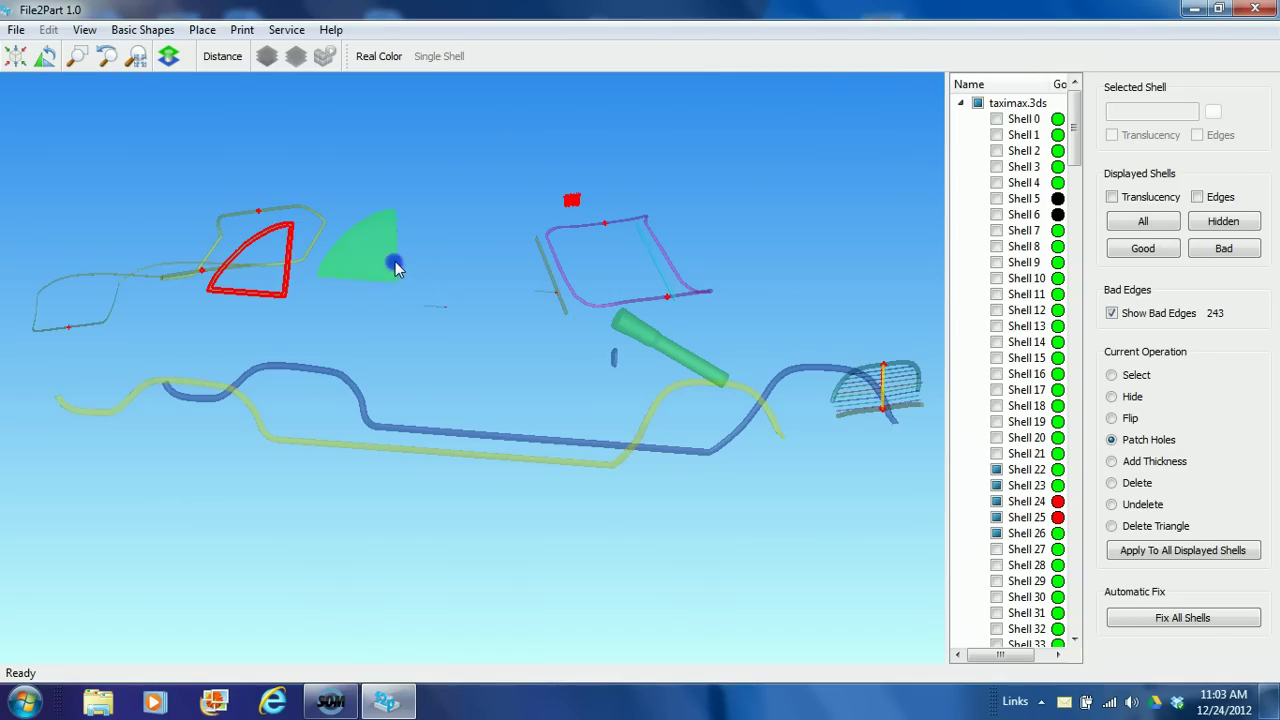
pyautogui.scroll(2, 243, 280)
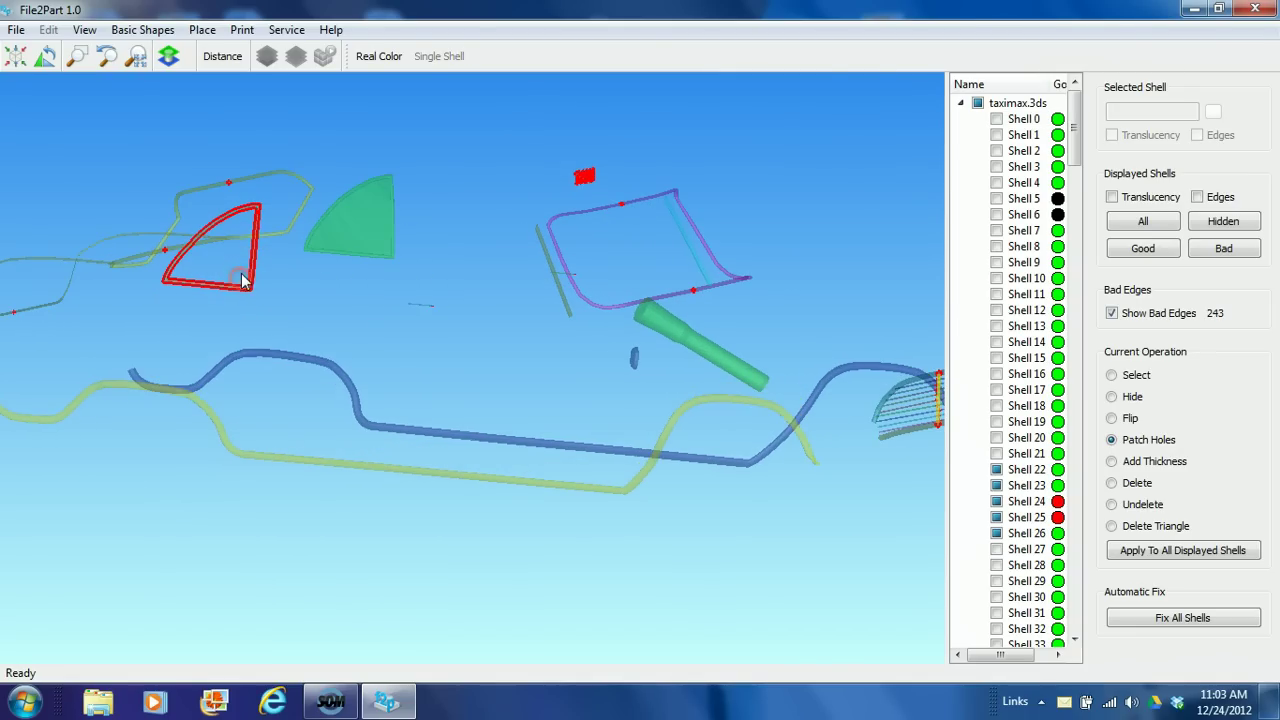
pyautogui.click(250, 277)
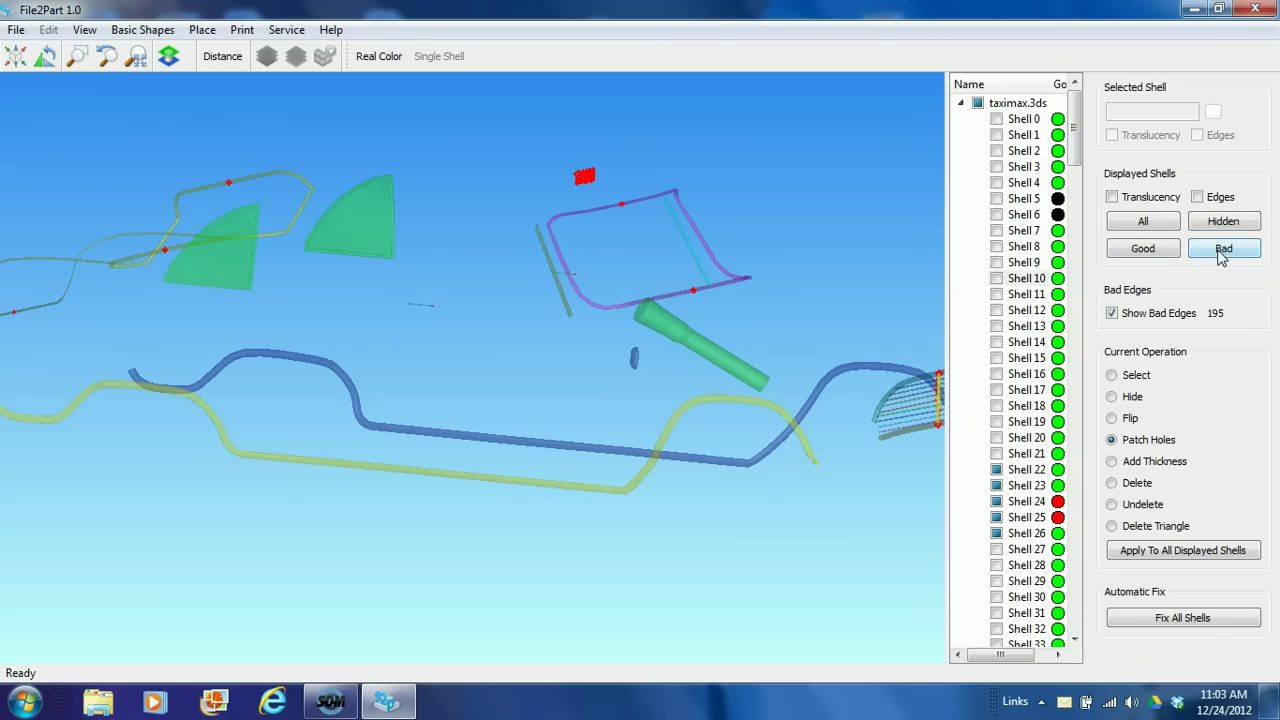
# Zoom in on the long bar and patch the red hole at its end
pyautogui.click(1221, 254)
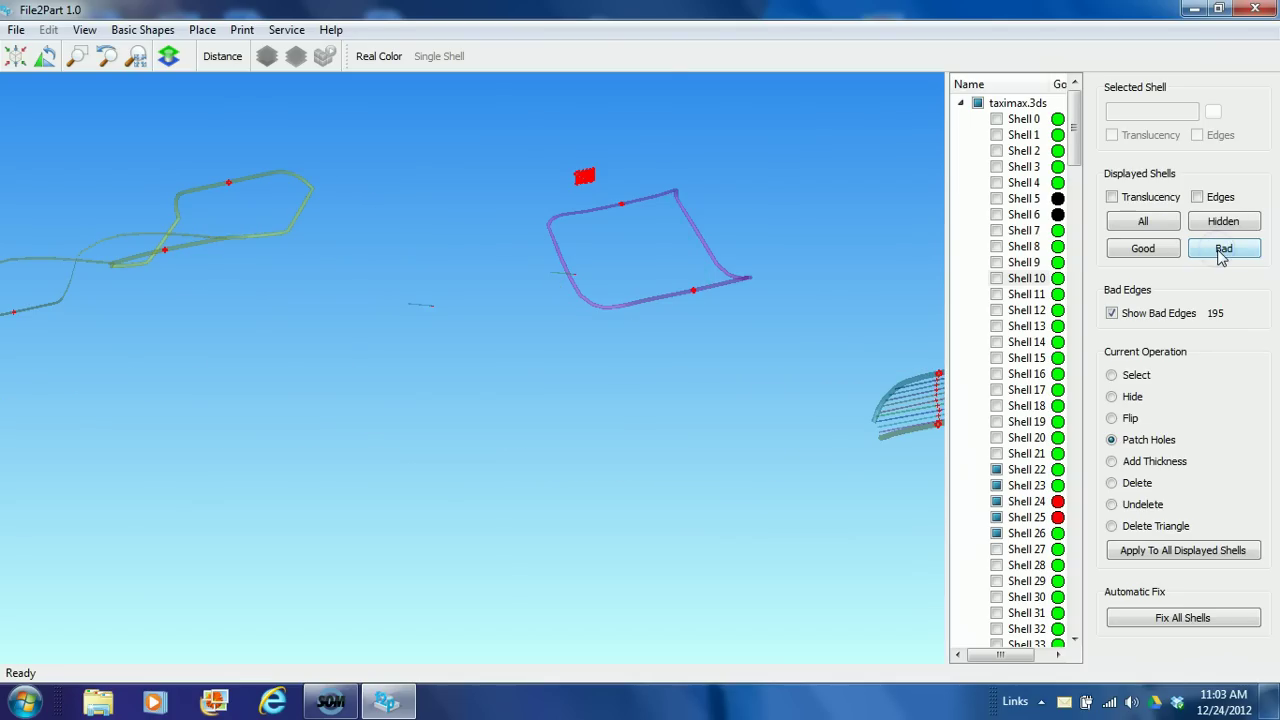
pyautogui.click(1221, 254)
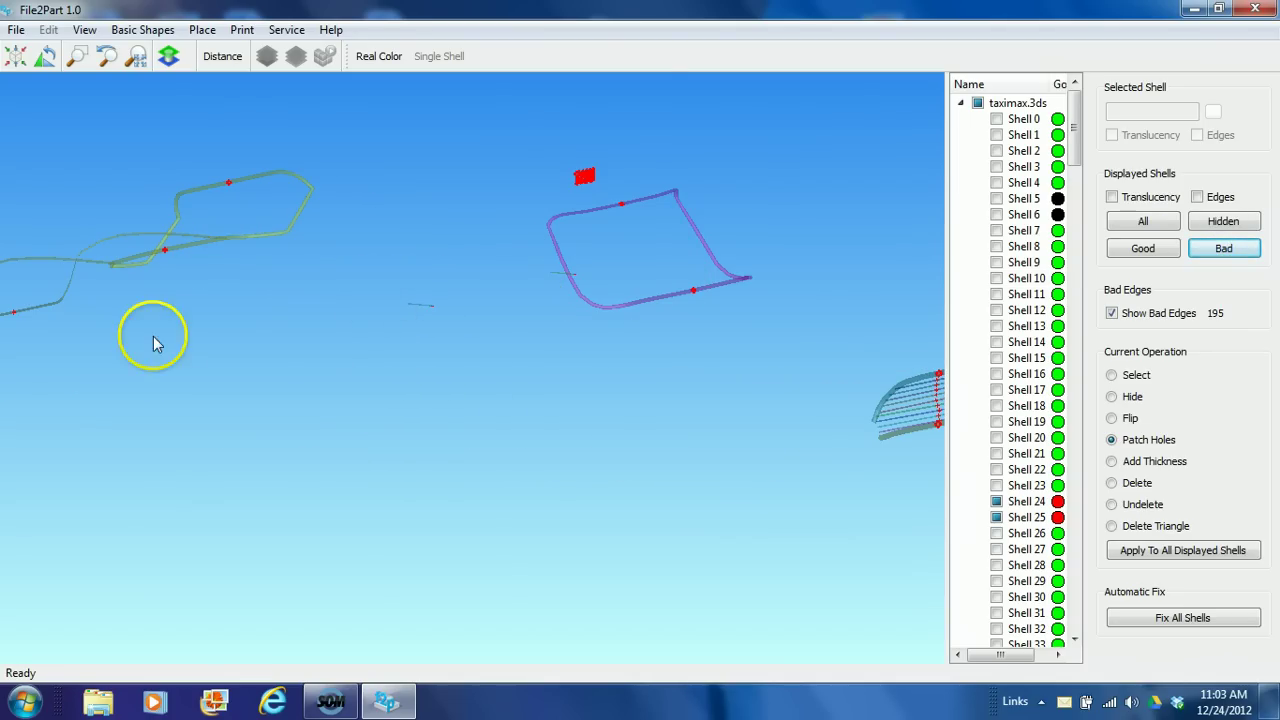
pyautogui.click(91, 60)
pyautogui.moveTo(401, 314); pyautogui.dragTo(445, 325)
pyautogui.click(514, 307)
pyautogui.click(797, 180)
pyautogui.click(428, 178)
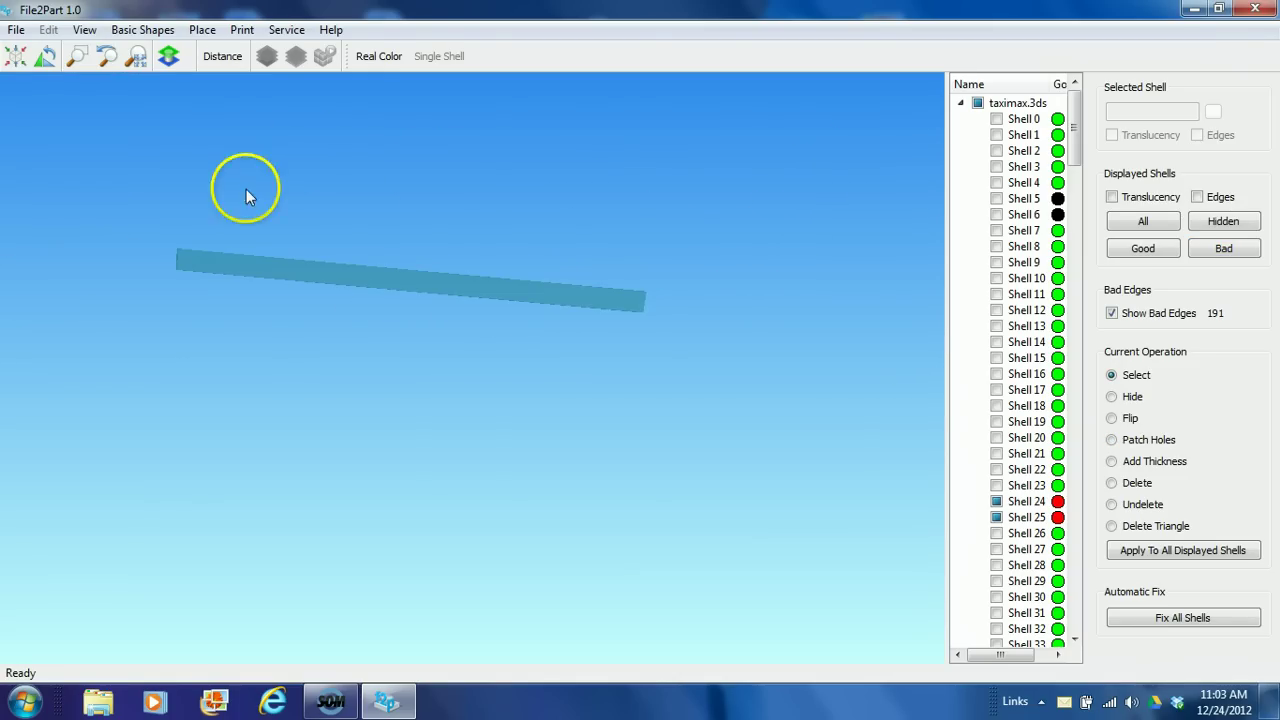
# Patch the hole in Shell 217 and show only bad shells, now 187 bad edges
pyautogui.click(137, 57)
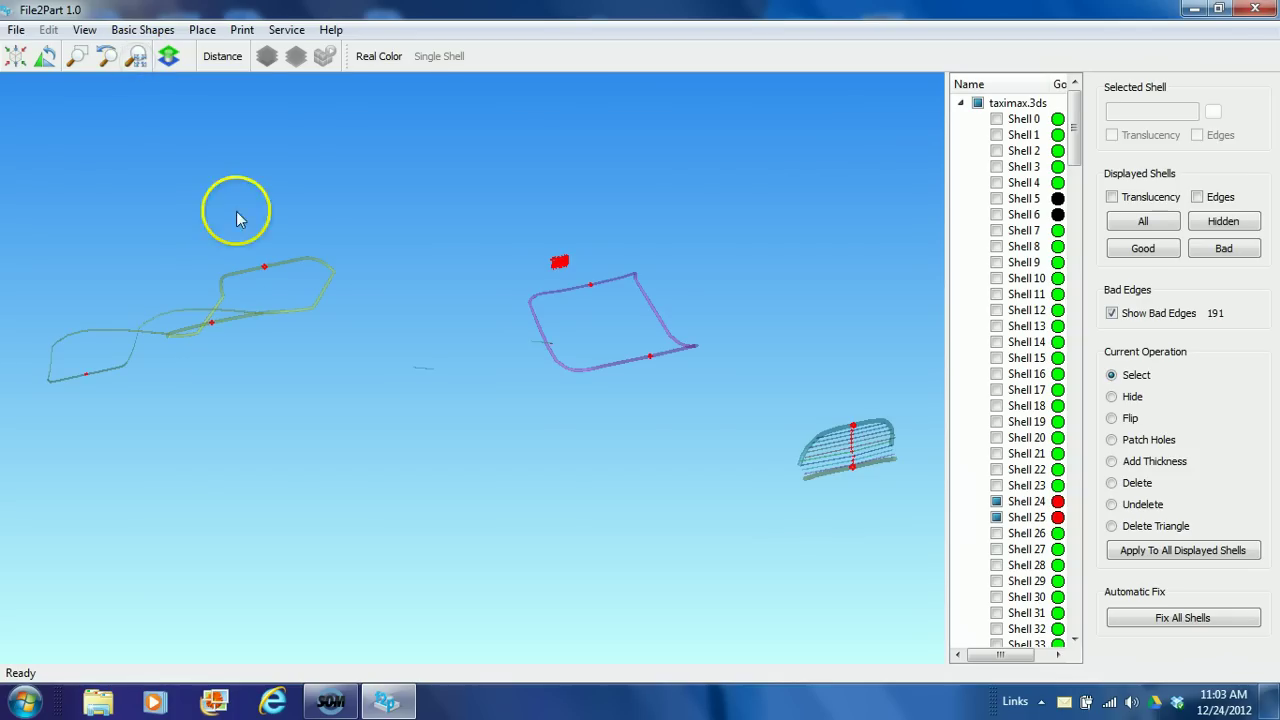
pyautogui.click(538, 345)
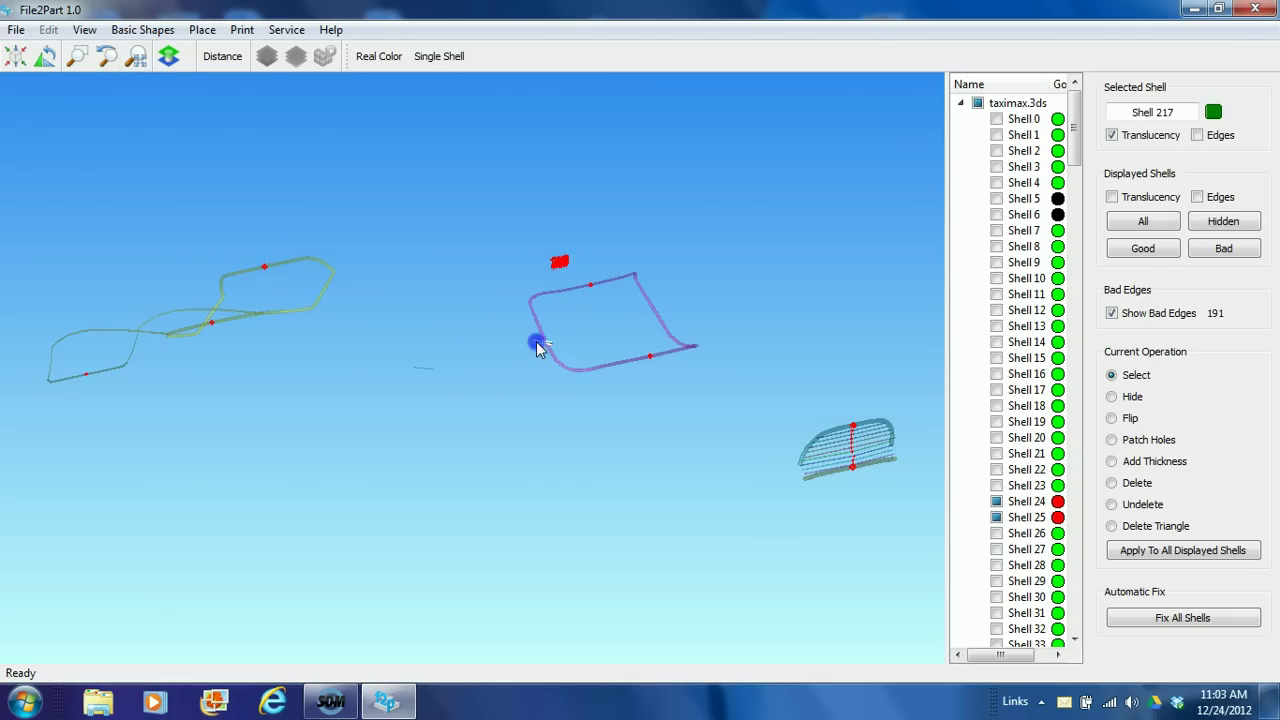
pyautogui.click(1112, 440)
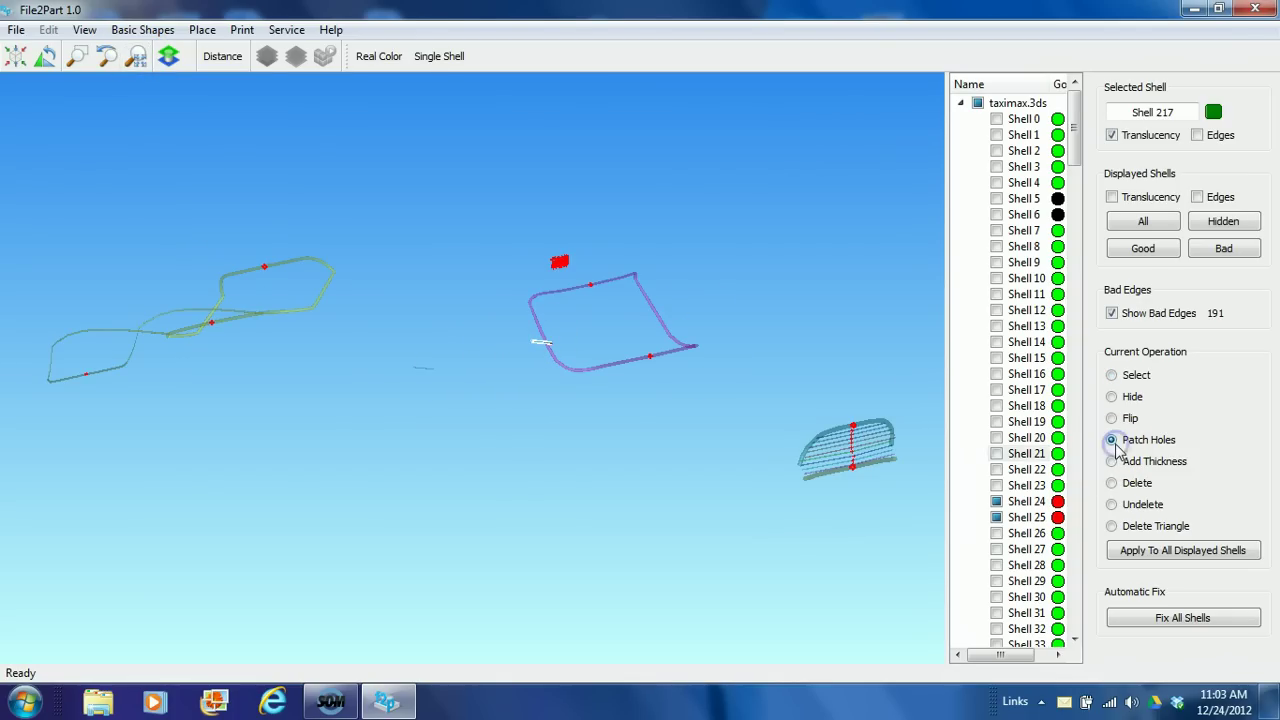
pyautogui.click(533, 344)
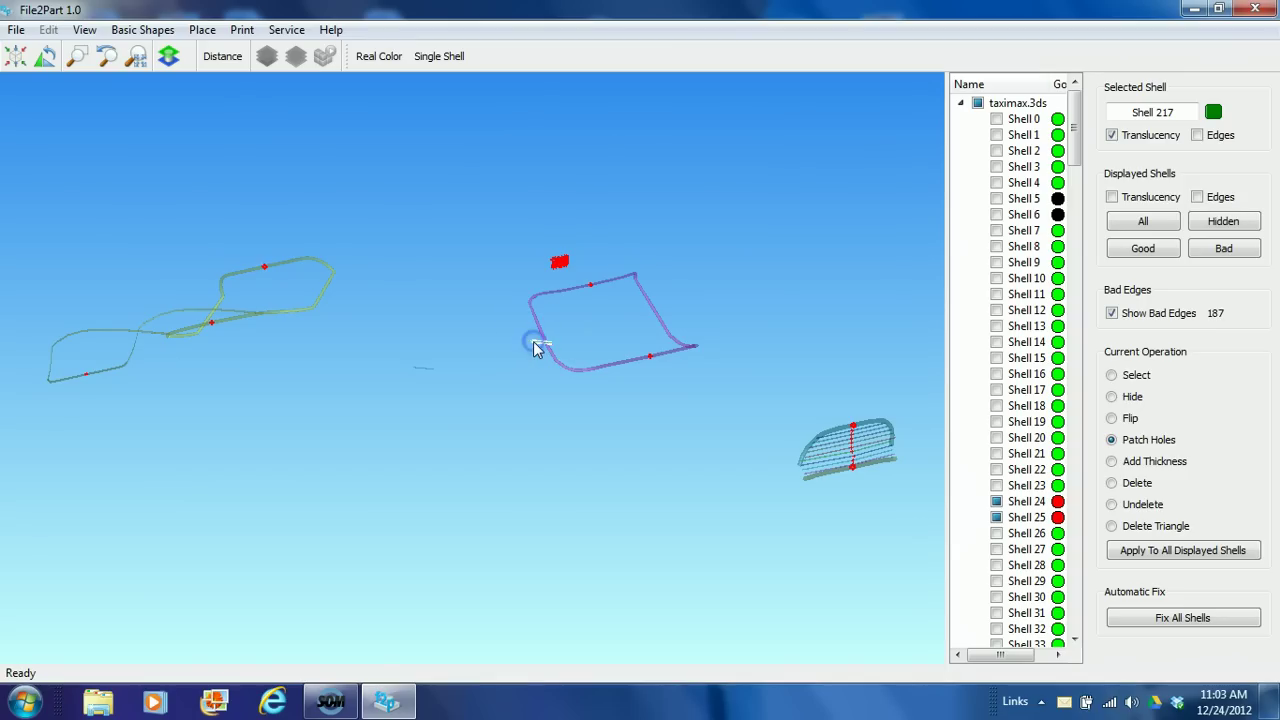
pyautogui.click(1221, 254)
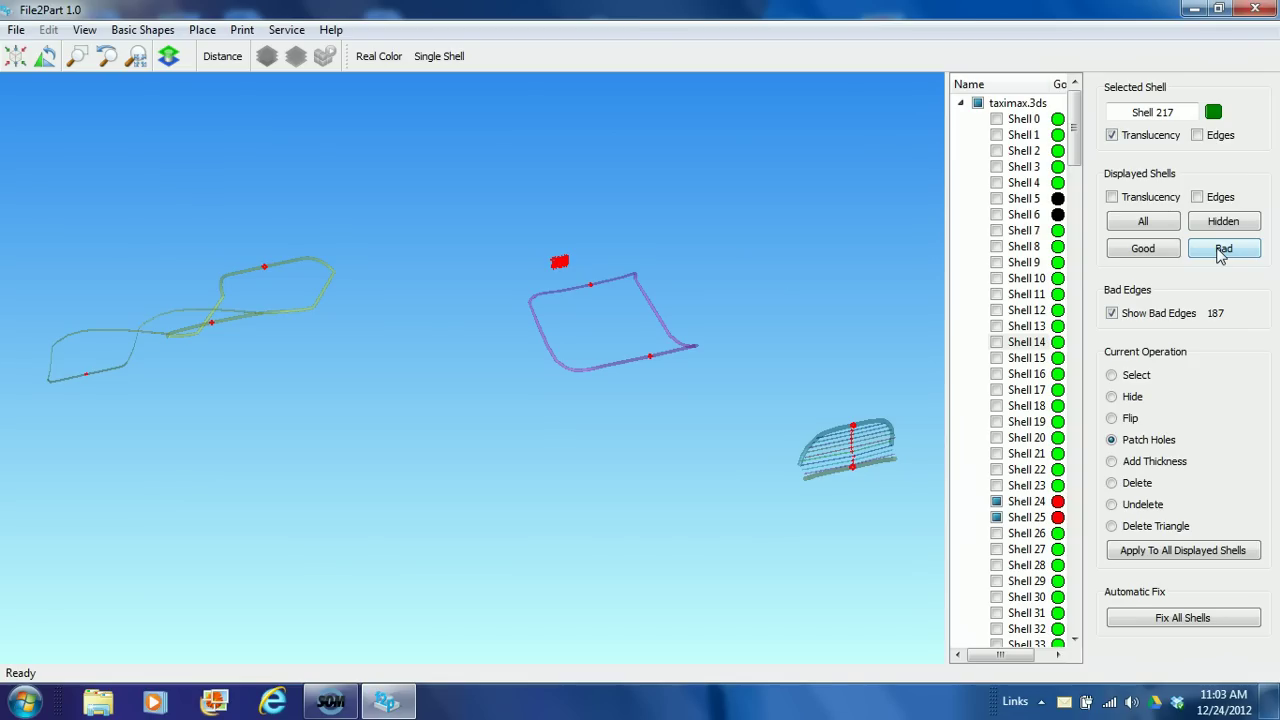
pyautogui.rightClick(760, 257)
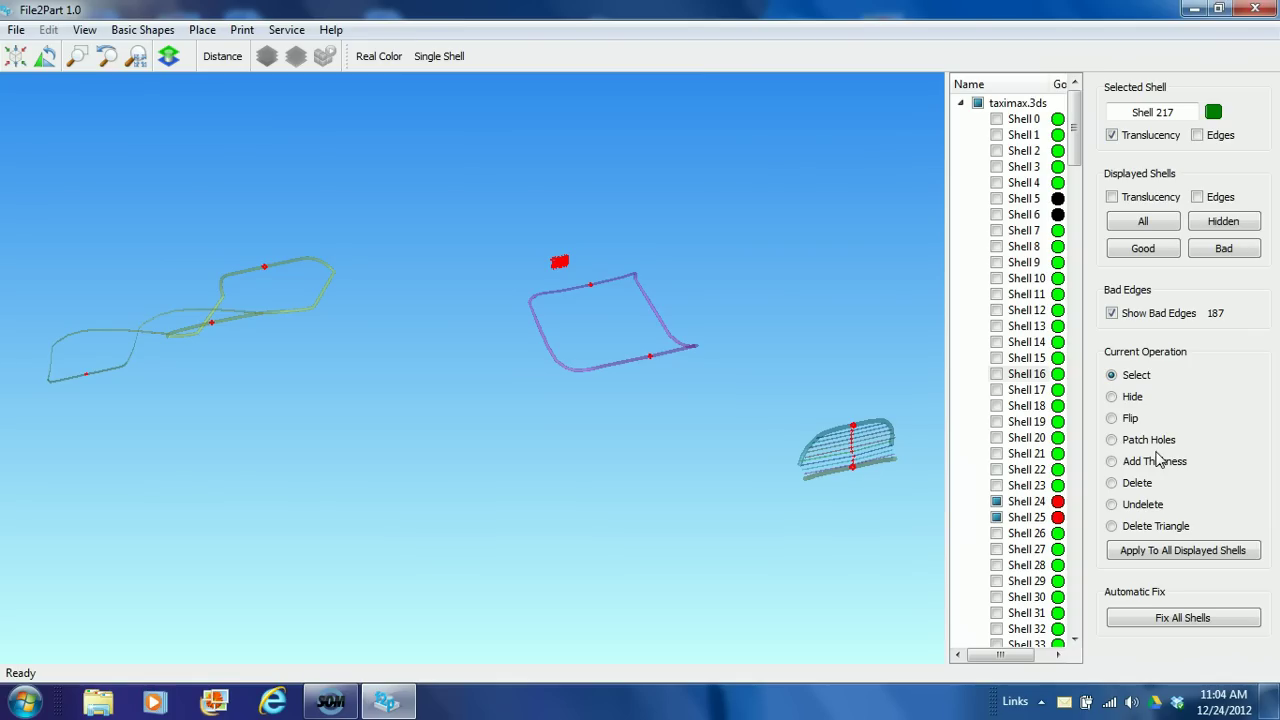
# Zoom in on the TAXI sign and set the Add Thickness value to 1.0
pyautogui.click(72, 56)
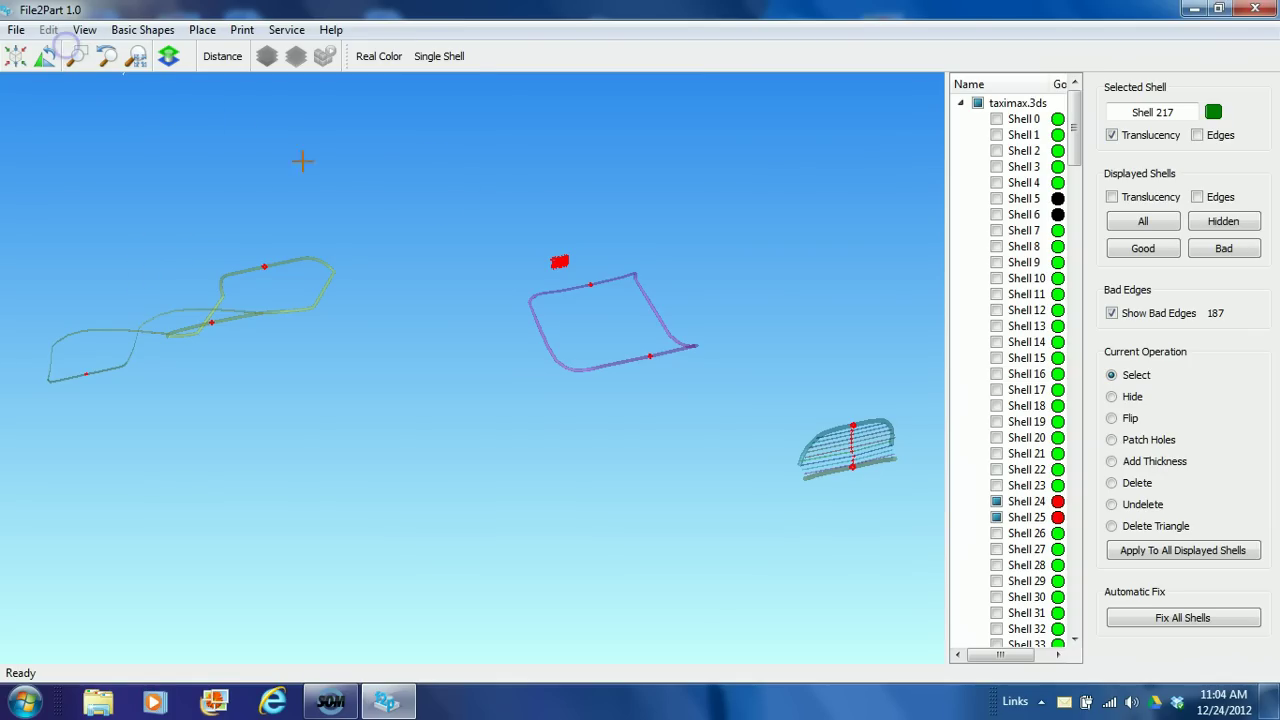
pyautogui.click(588, 281)
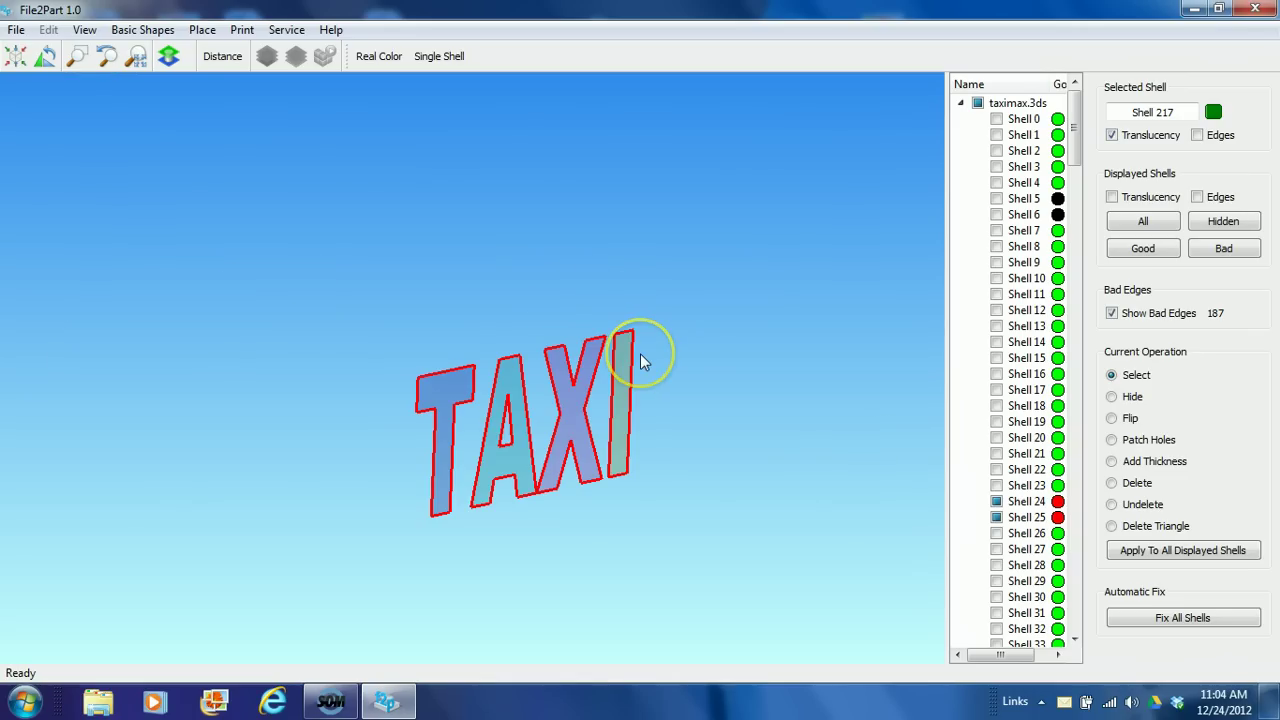
pyautogui.click(1112, 461)
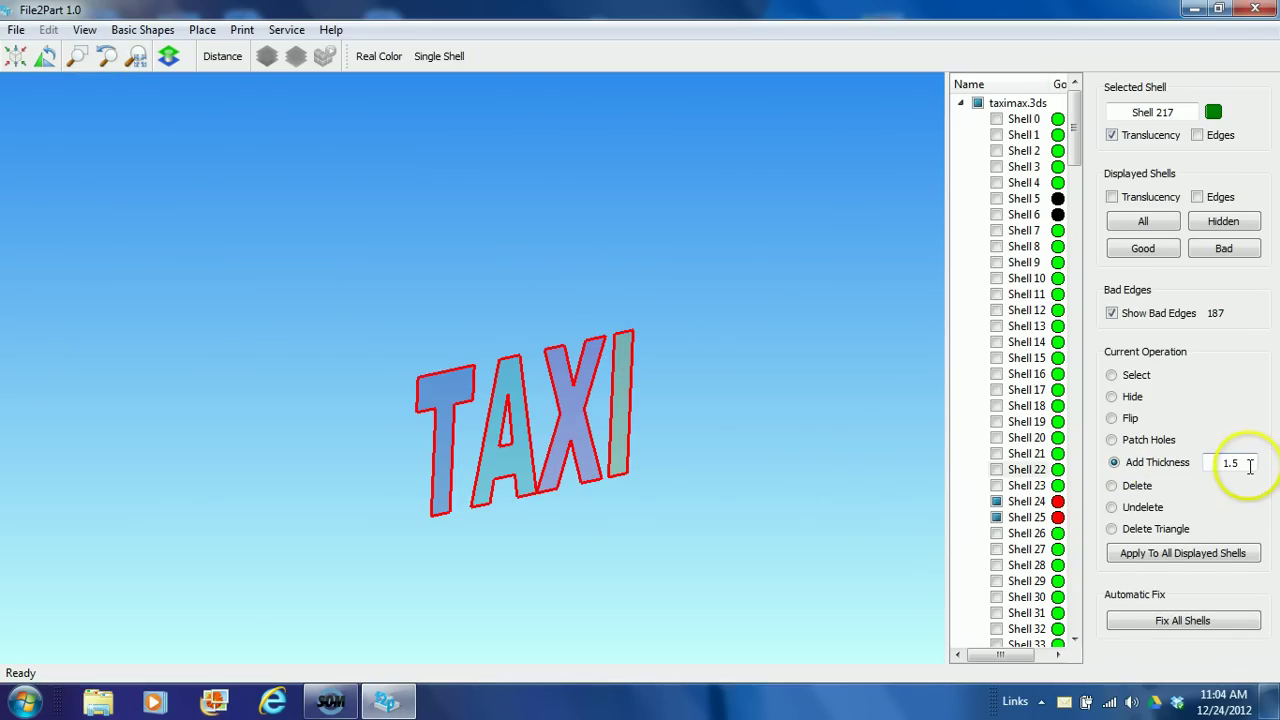
pyautogui.click(1244, 463)
pyautogui.moveTo(1244, 463); pyautogui.dragTo(1233, 461)
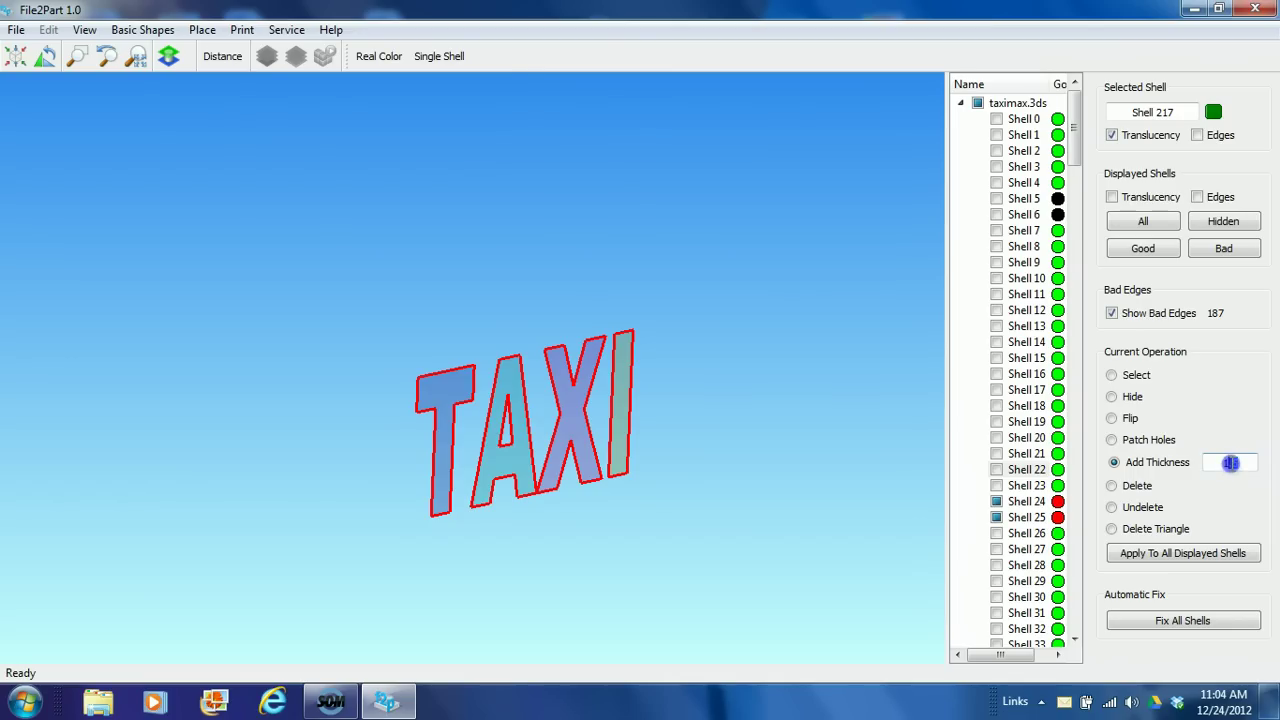
pyautogui.write('1.0')
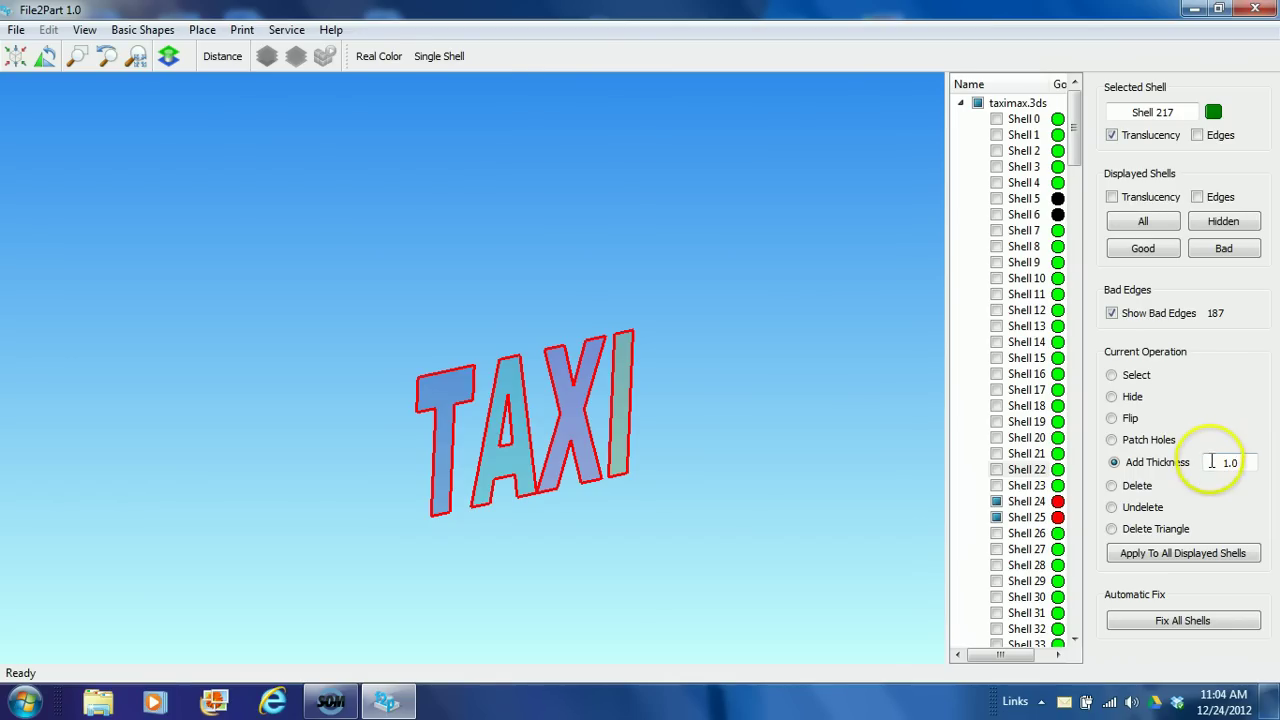
# Thicken the letters I, X, A and T into solids, cutting bad edges to 152
pyautogui.click(636, 398)
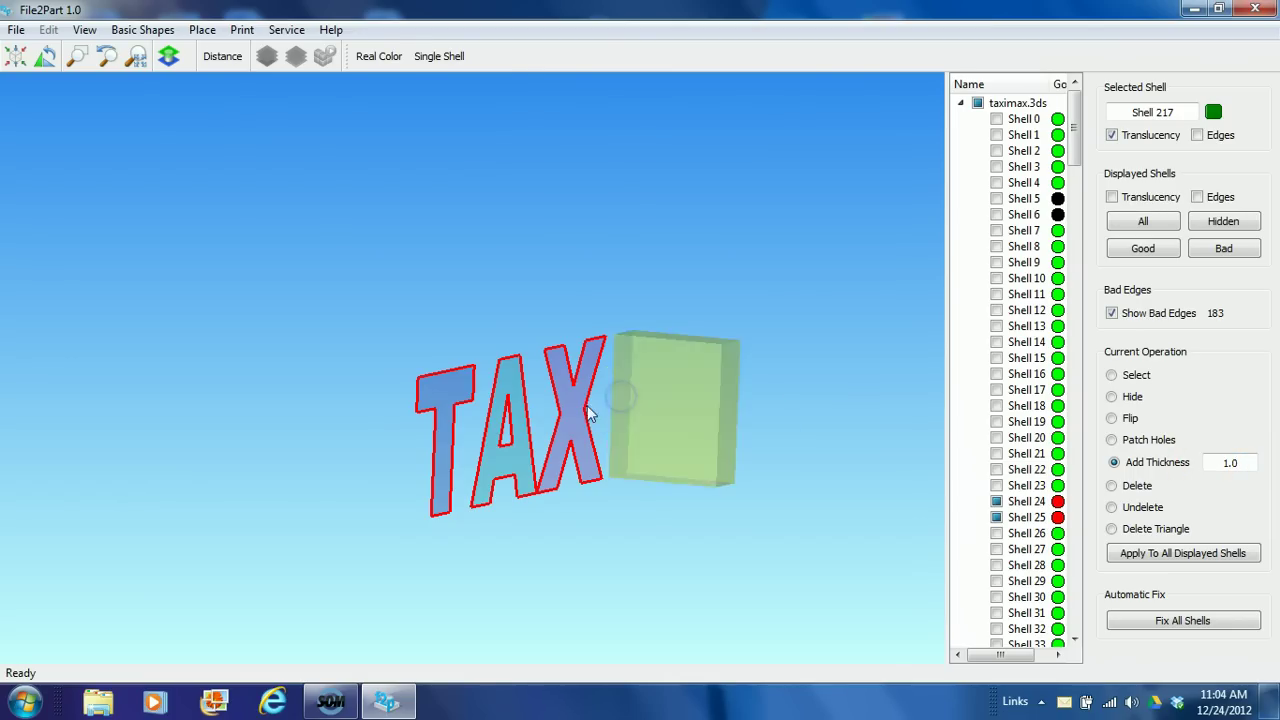
pyautogui.click(575, 405)
pyautogui.click(528, 425)
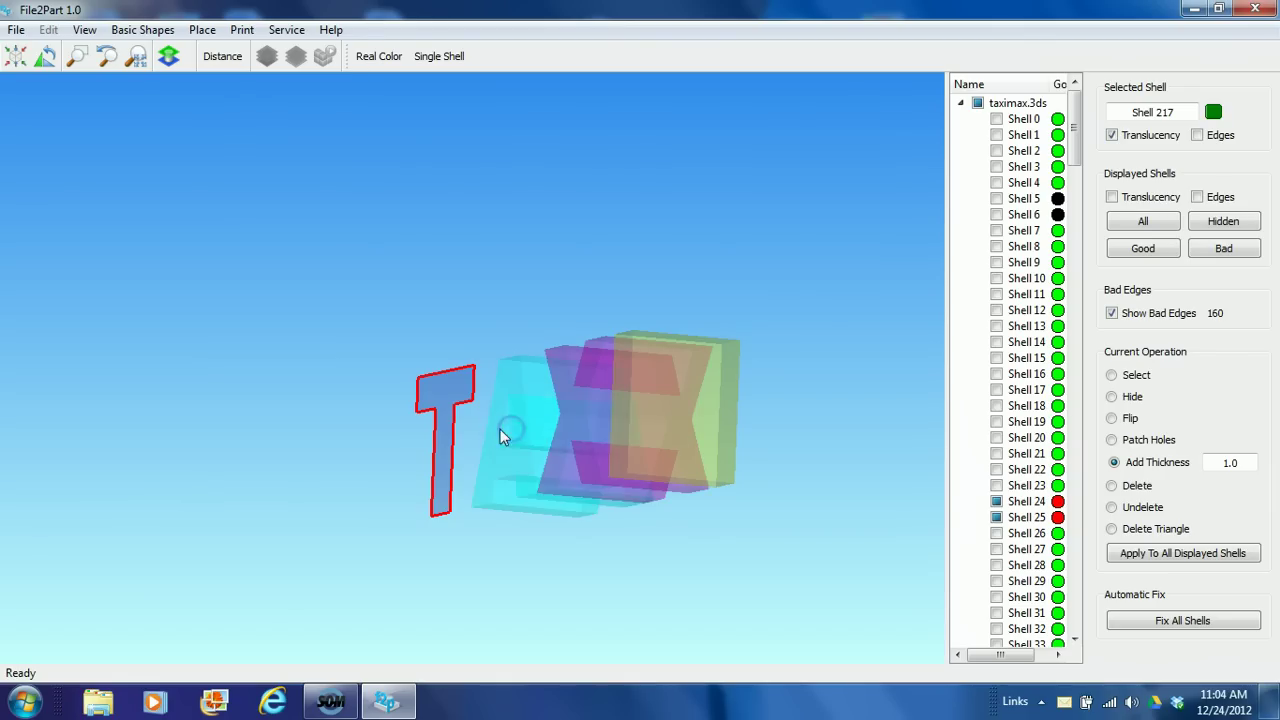
pyautogui.click(459, 432)
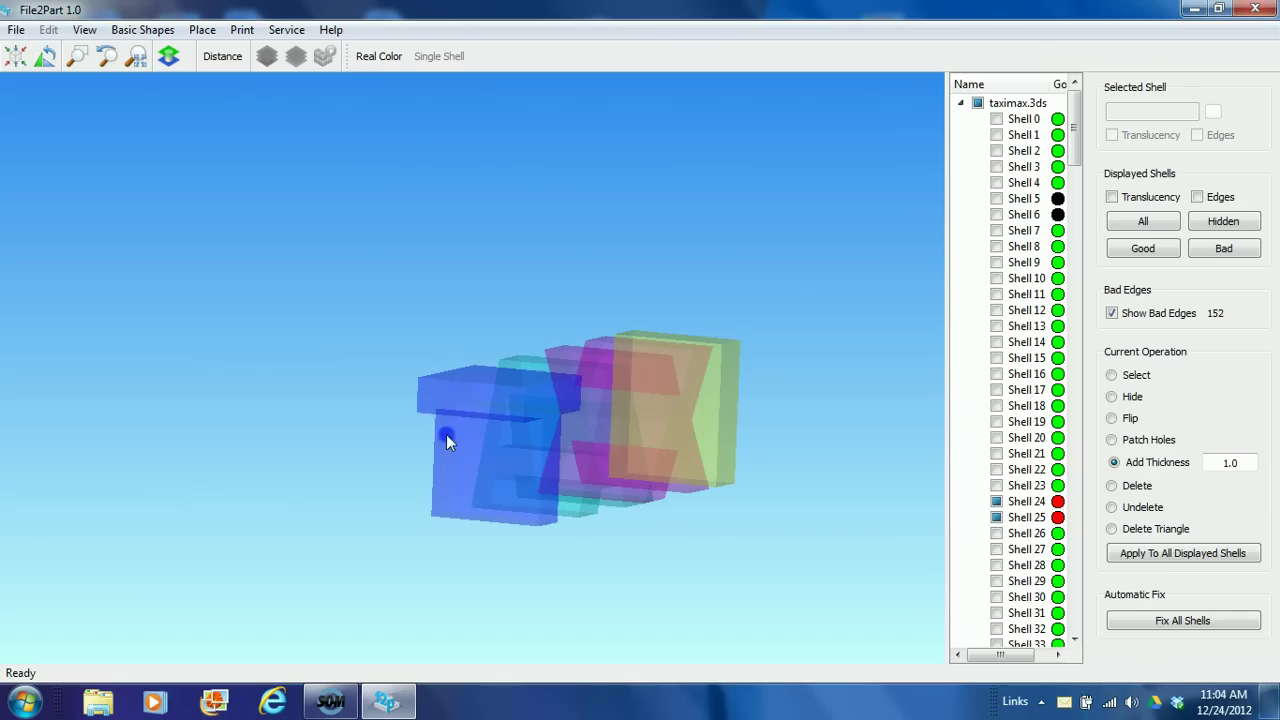
pyautogui.click(556, 392)
pyautogui.click(831, 288)
pyautogui.rightClick(856, 160)
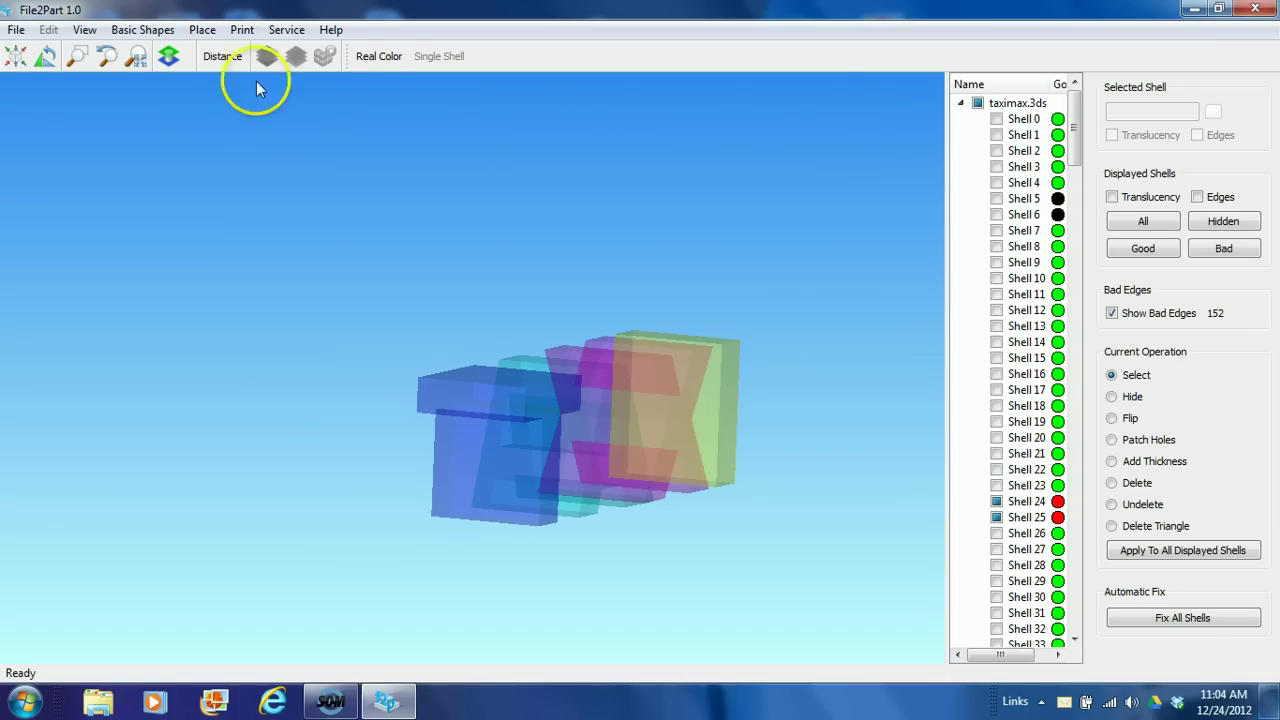
# Zoom to fit the whole taxi and display only the bad shells, with 152 bad edges
pyautogui.click(138, 57)
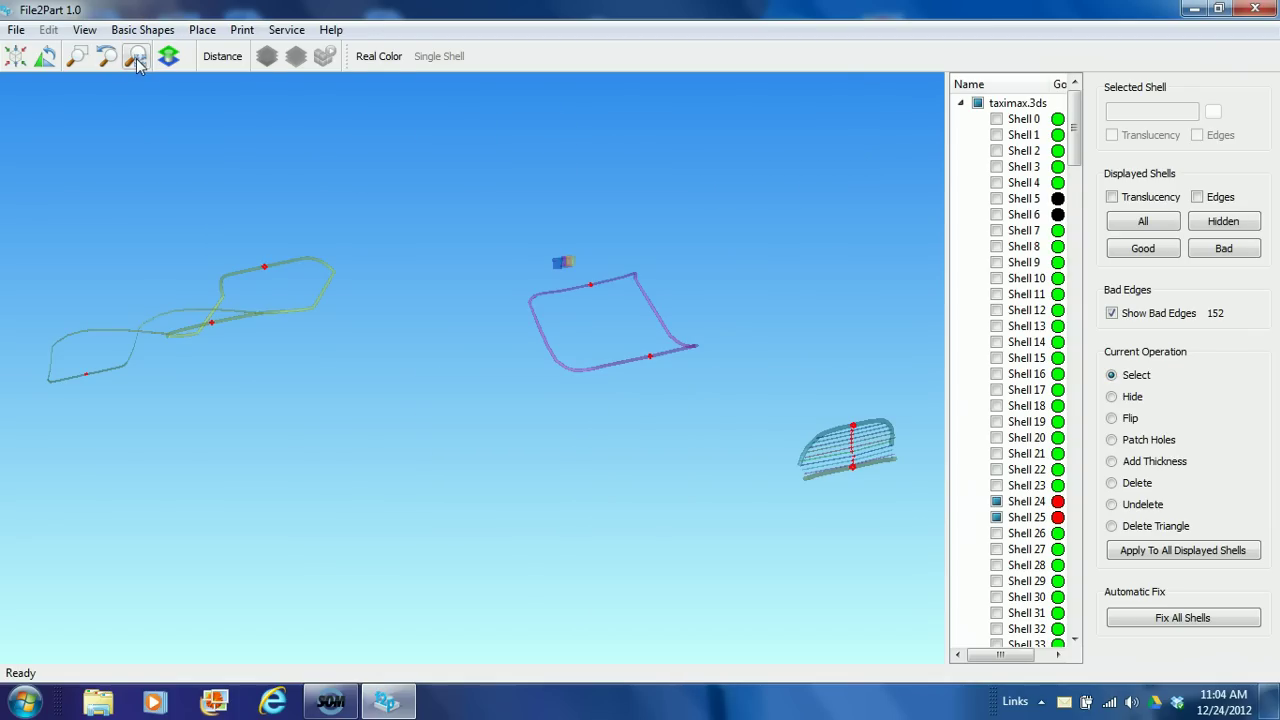
pyautogui.click(1226, 250)
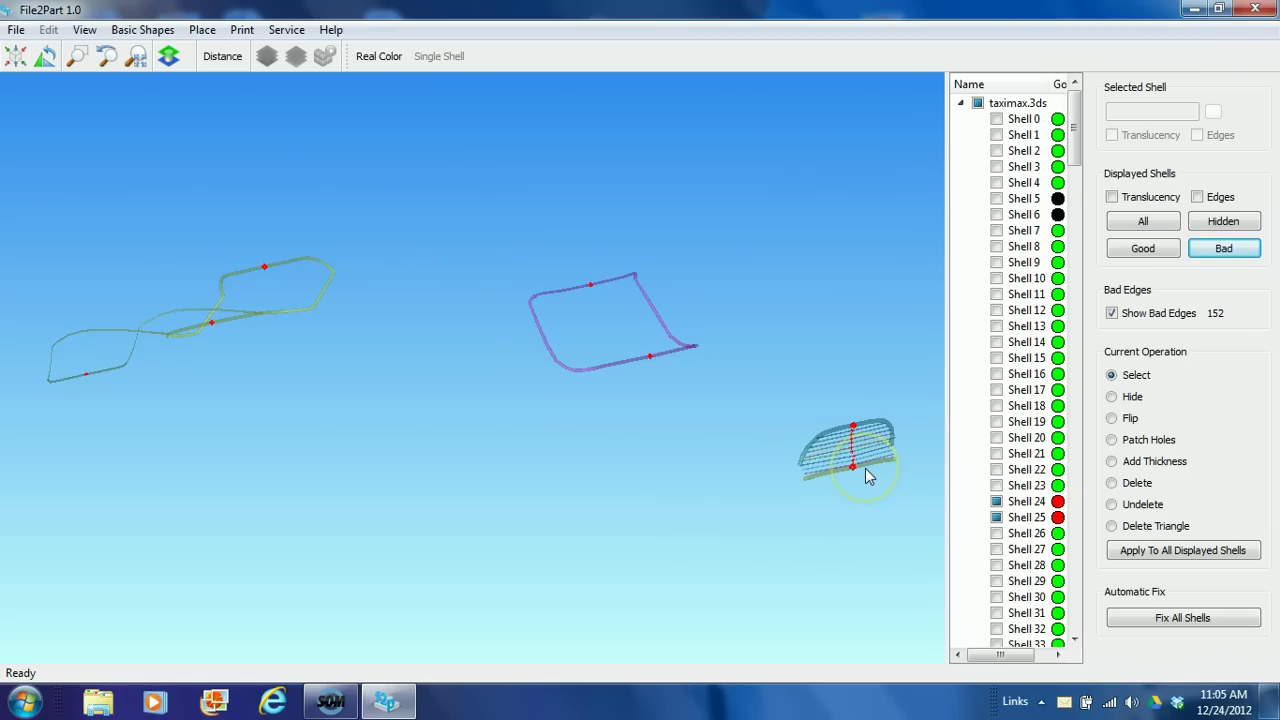
# Isolate Shell 43, clip it to a thin slice, and view its 12-sided end face-on
pyautogui.doubleClick(869, 470)
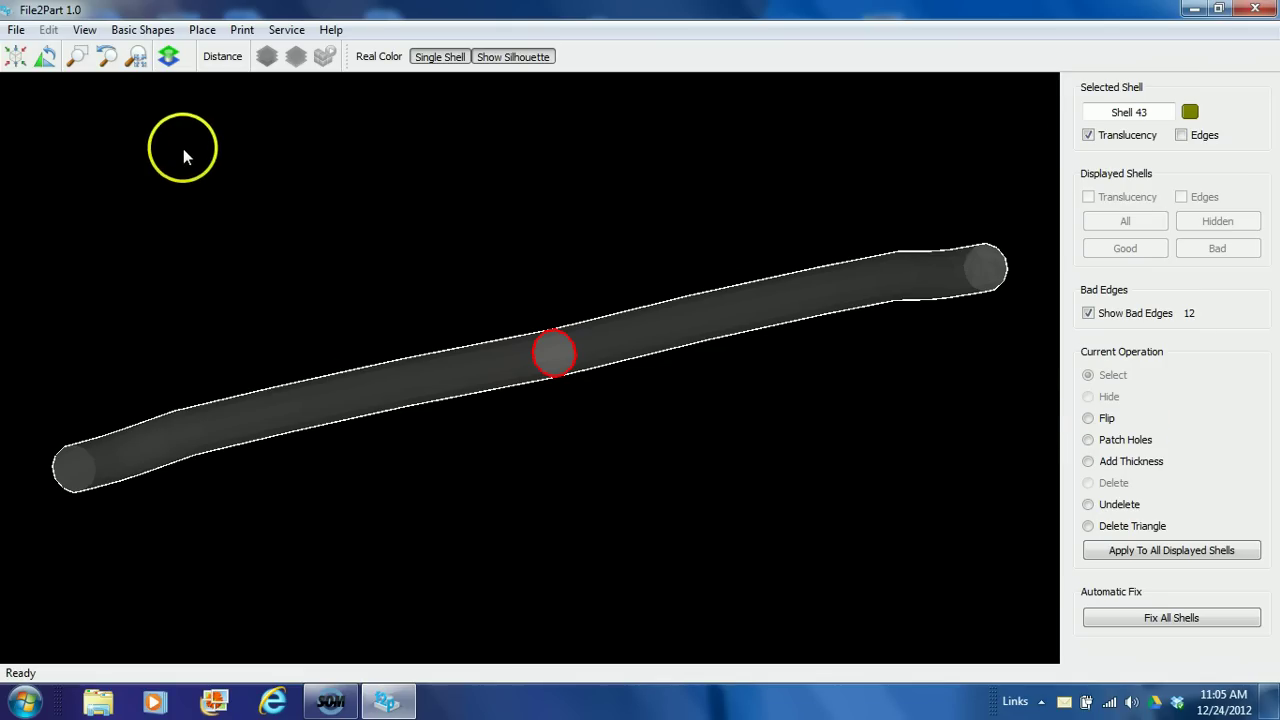
pyautogui.click(169, 59)
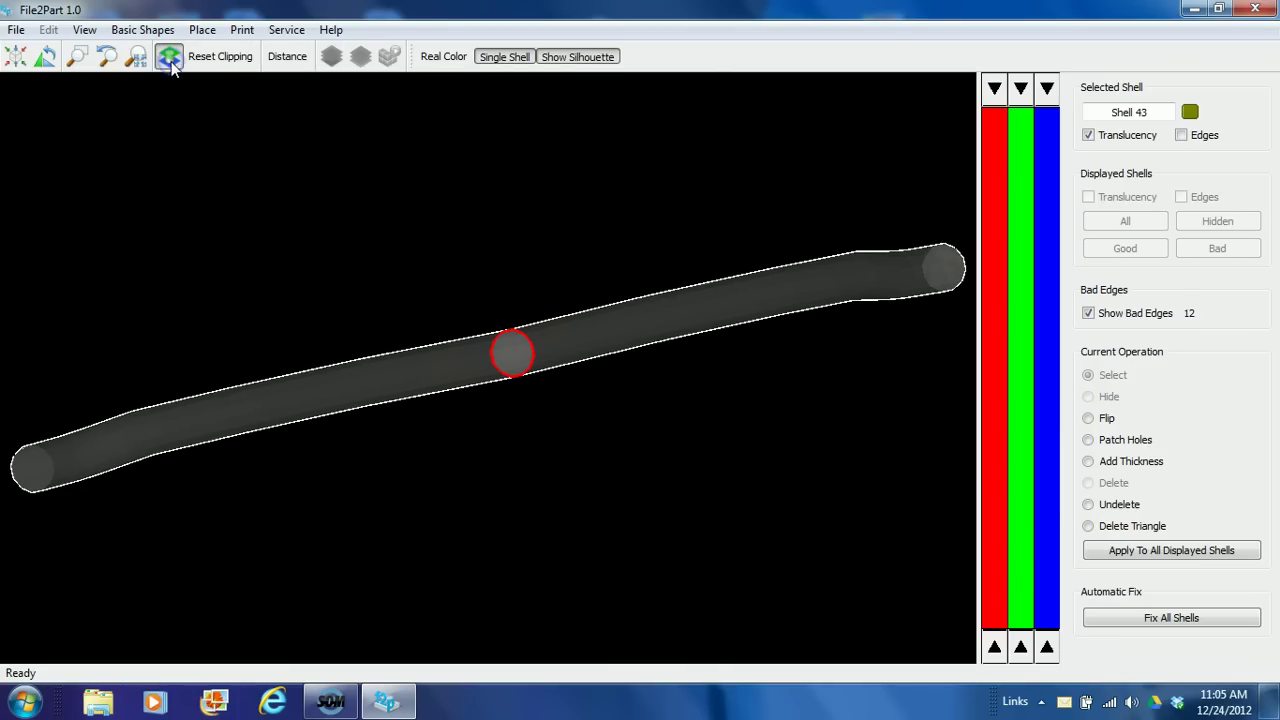
pyautogui.moveTo(998, 647); pyautogui.dragTo(996, 391)
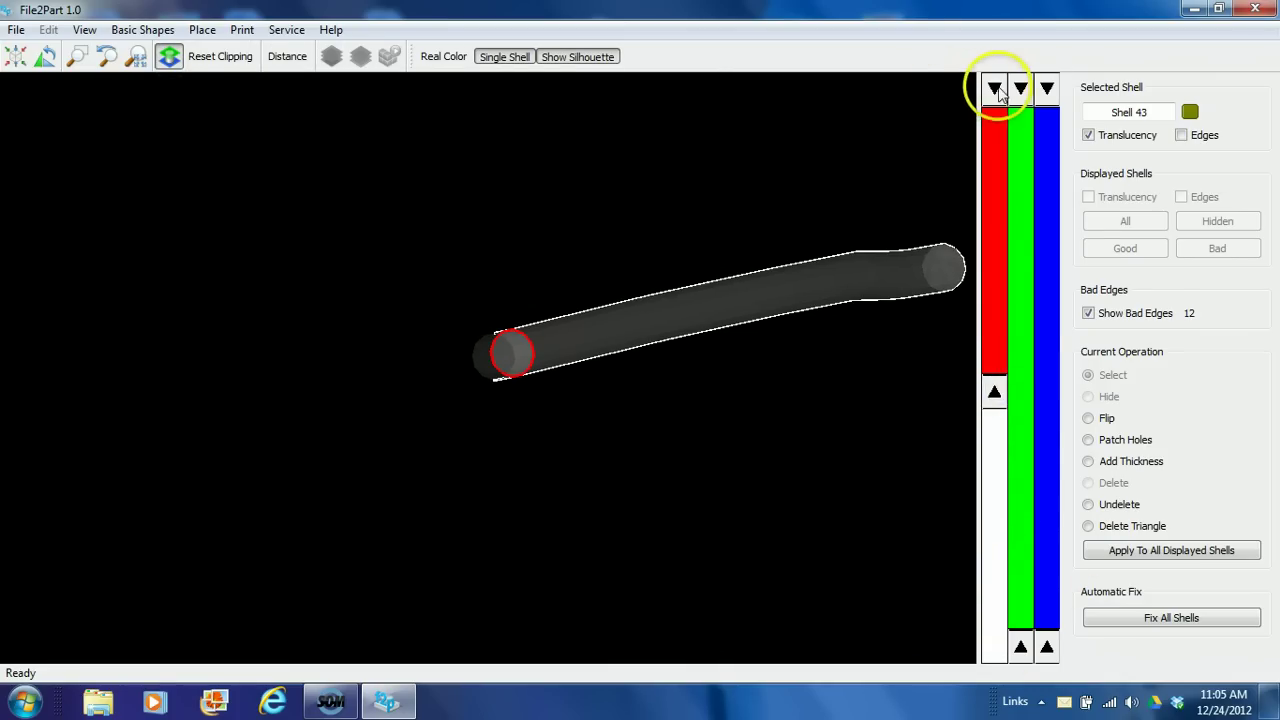
pyautogui.moveTo(993, 88); pyautogui.dragTo(963, 345)
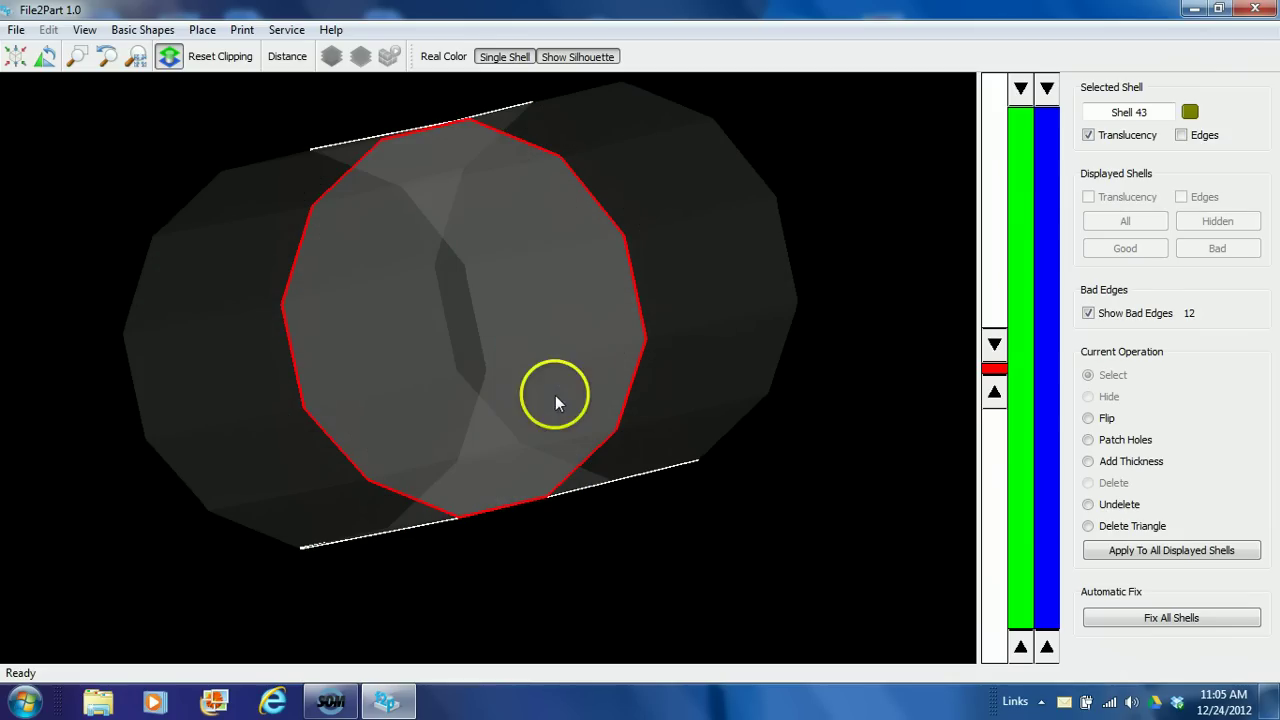
pyautogui.moveTo(400, 384); pyautogui.dragTo(440, 372)
pyautogui.moveTo(607, 342); pyautogui.dragTo(611, 343)
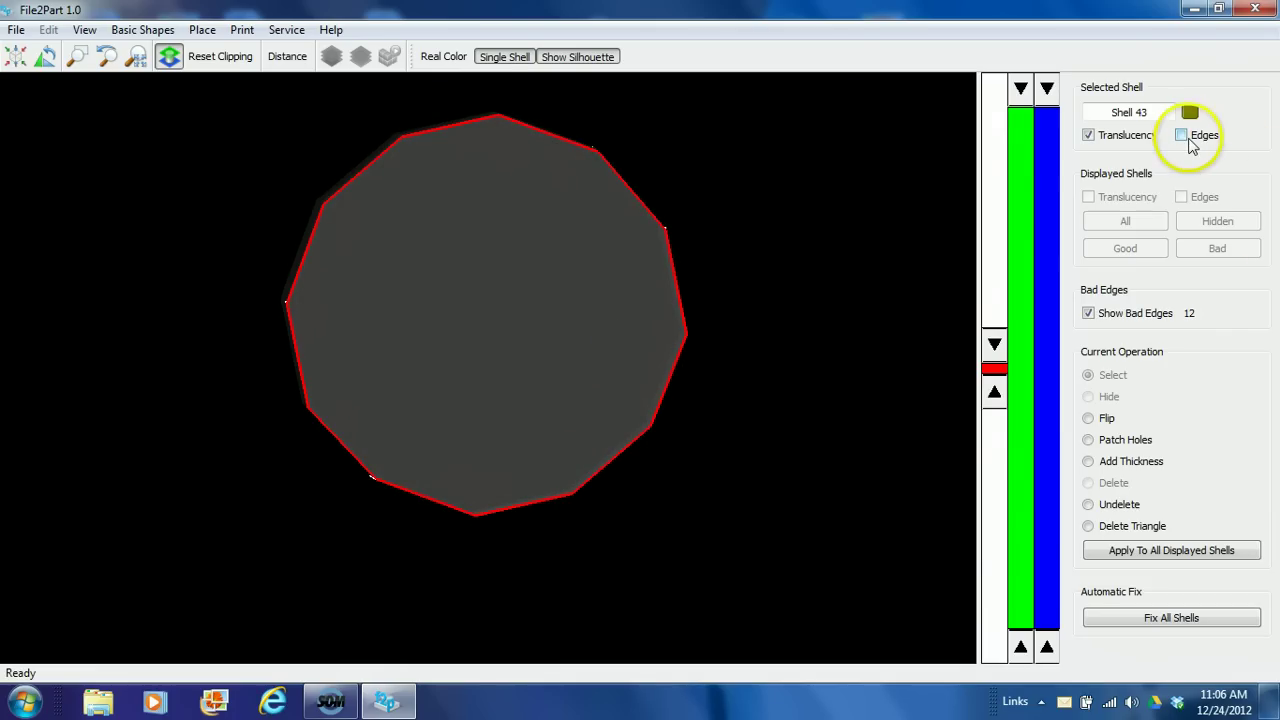
# Show Shell 43's triangle edges and delete the ten end-cap fan triangles, clearing its bad edges
pyautogui.click(1181, 136)
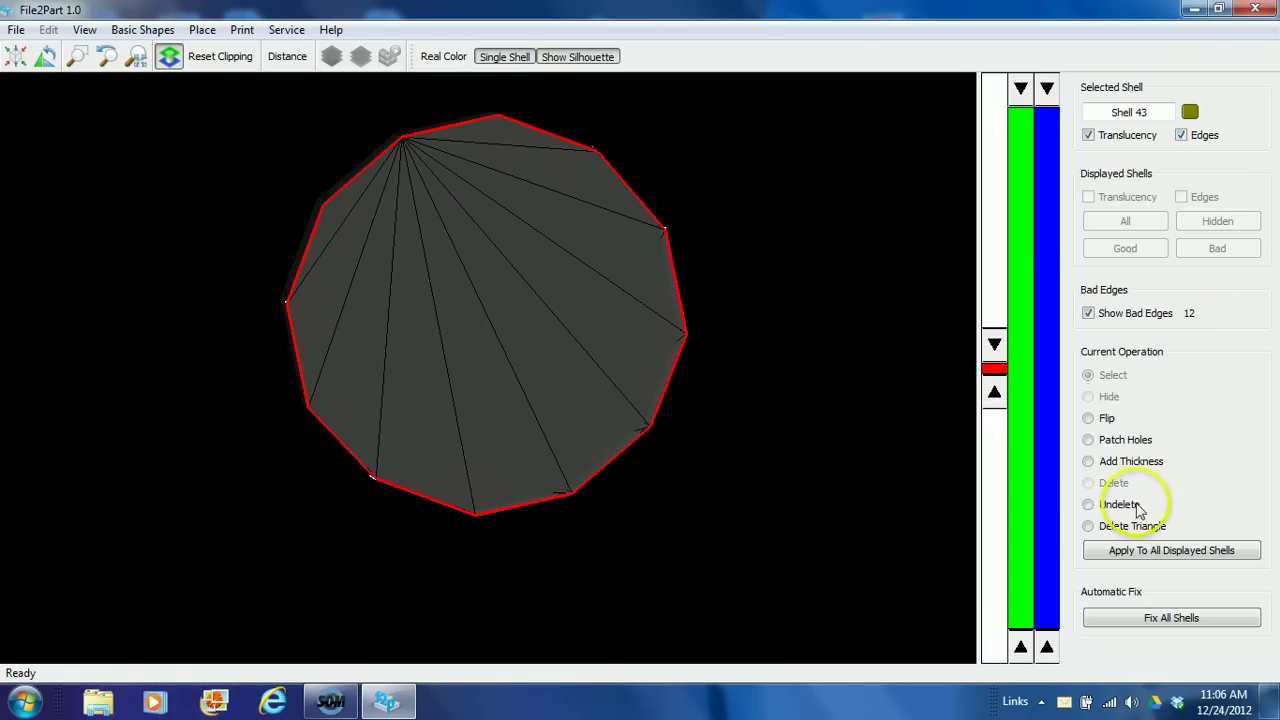
pyautogui.click(1090, 527)
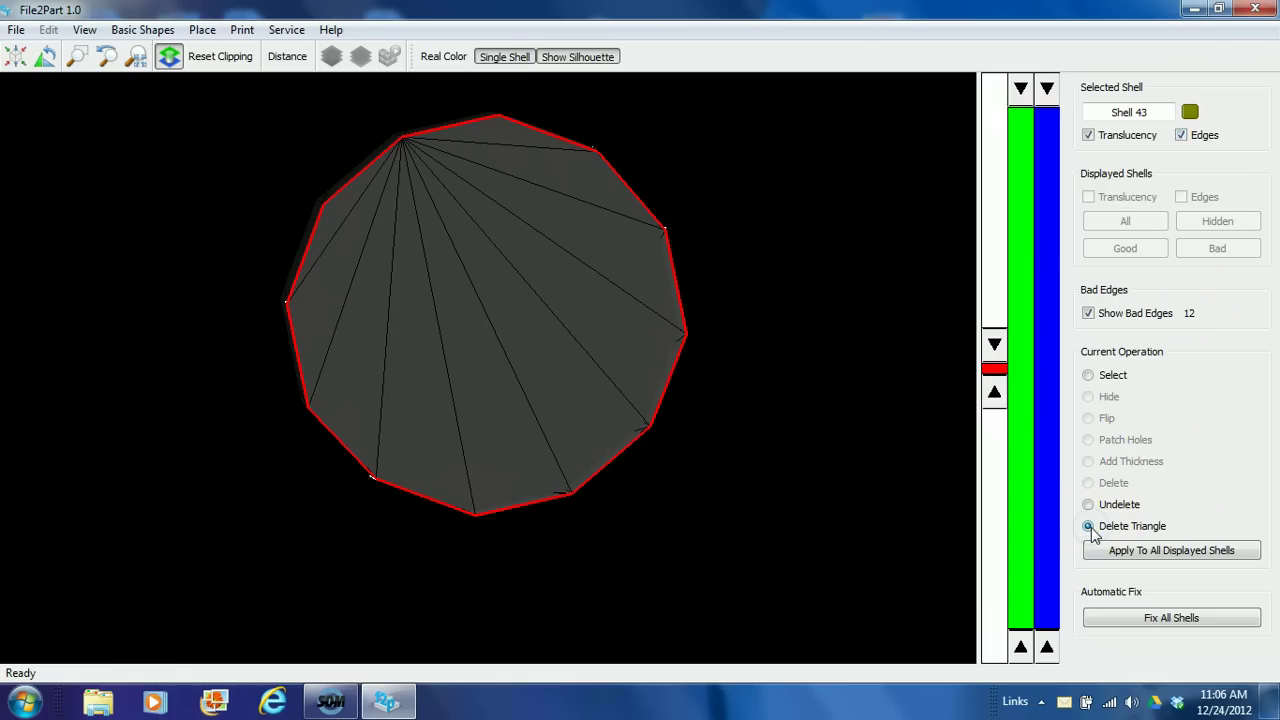
pyautogui.click(336, 212)
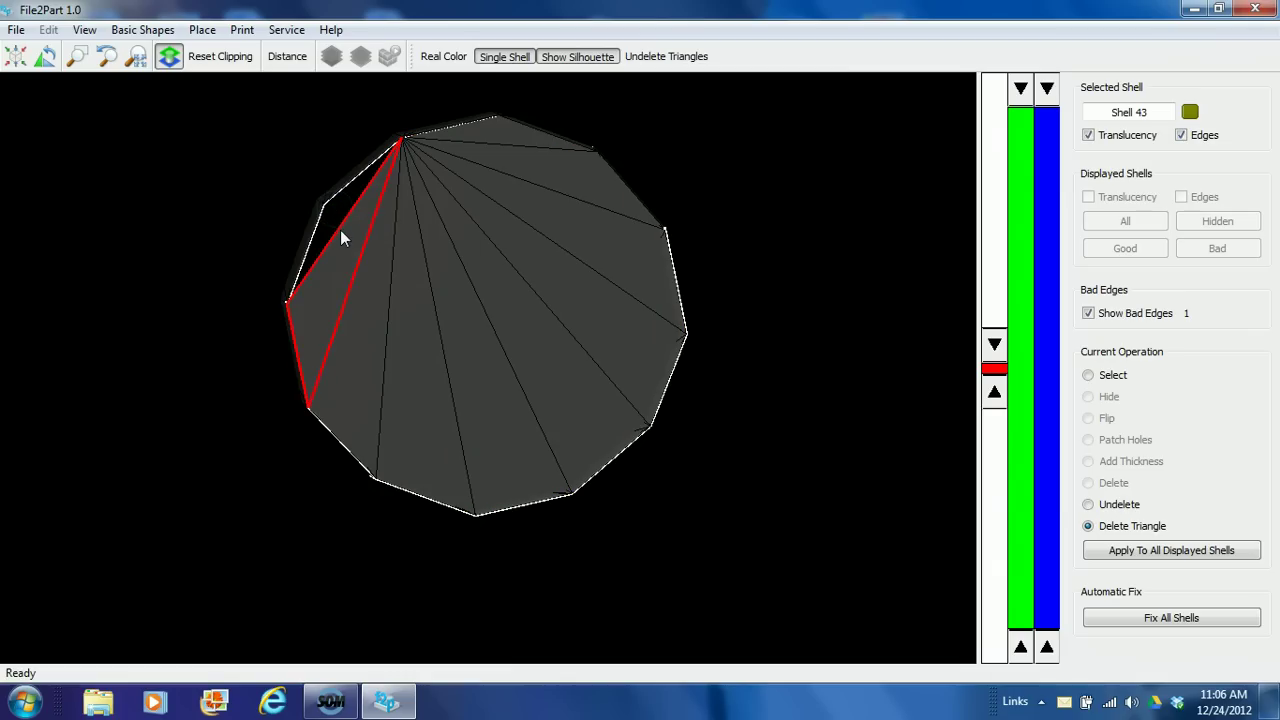
pyautogui.click(342, 231)
pyautogui.click(367, 249)
pyautogui.click(403, 250)
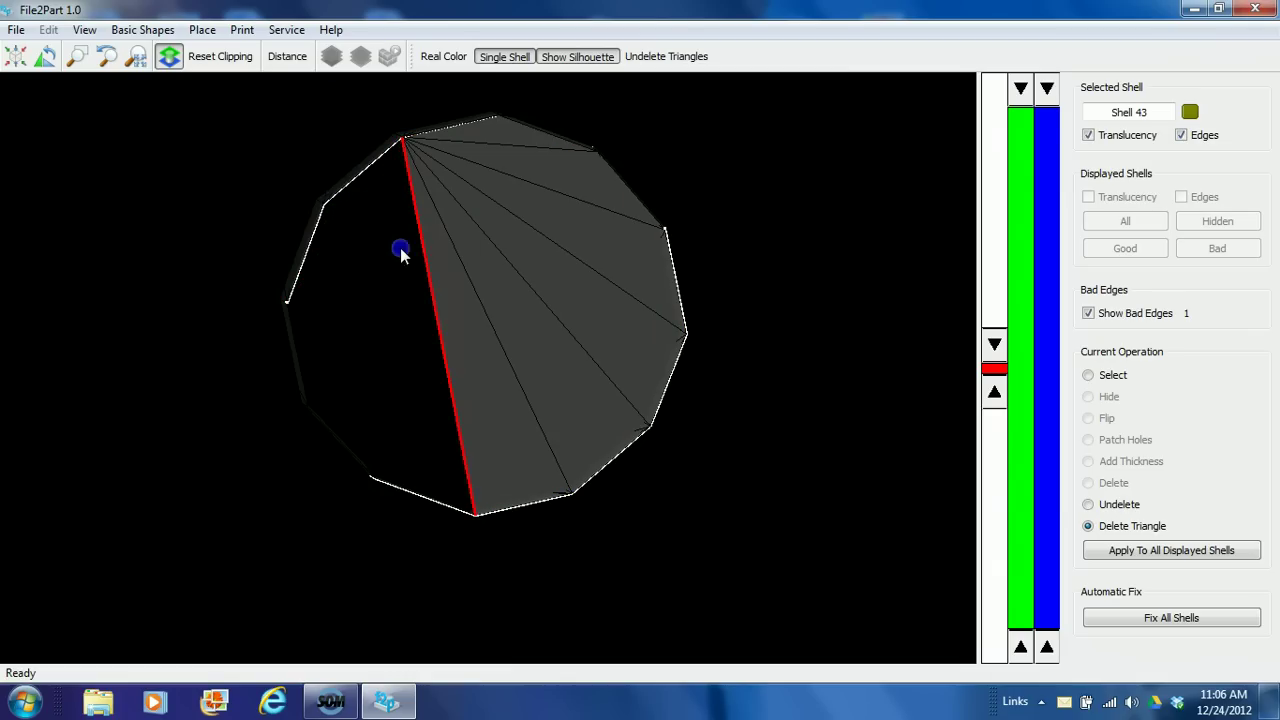
pyautogui.click(428, 246)
pyautogui.click(468, 234)
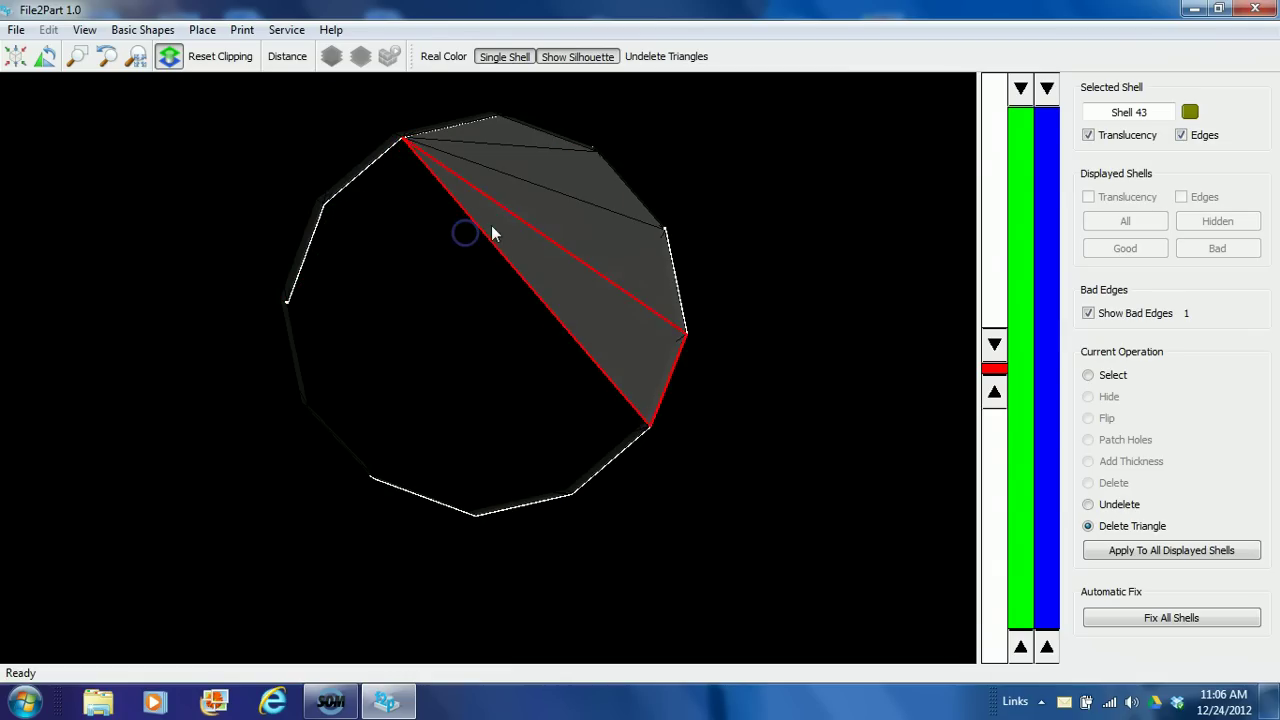
pyautogui.click(492, 230)
pyautogui.click(530, 210)
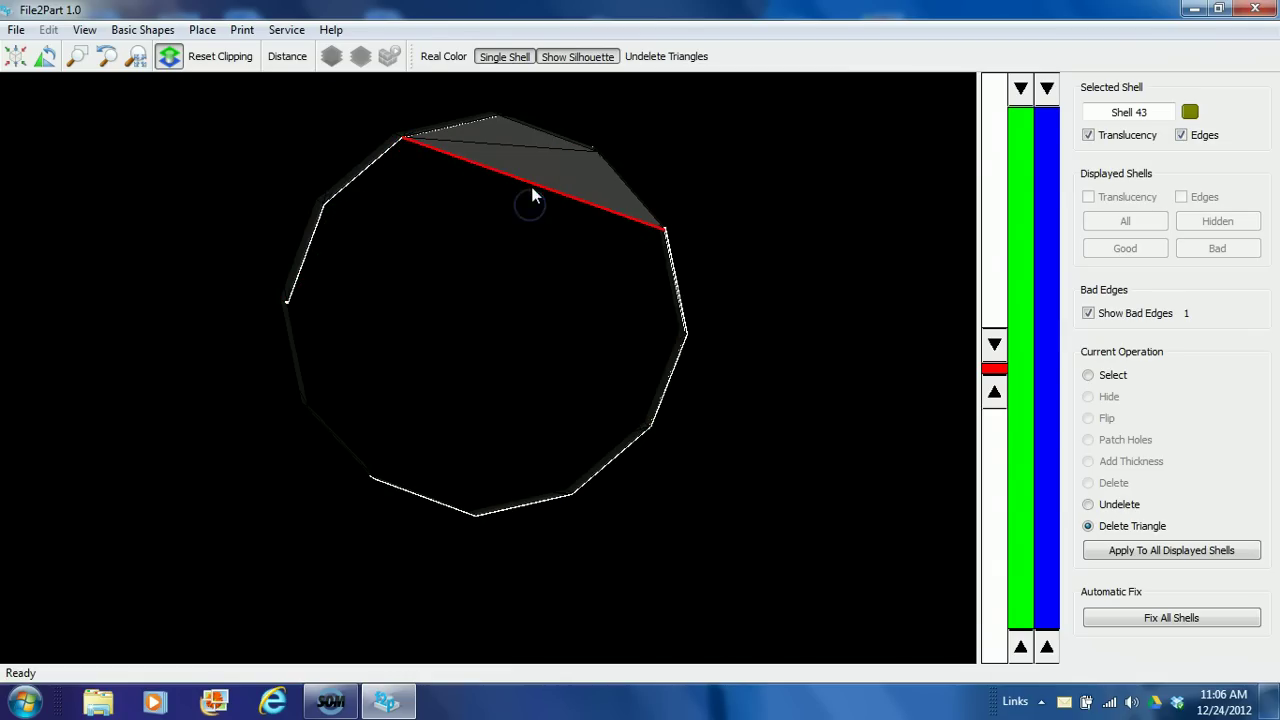
pyautogui.click(536, 170)
pyautogui.click(517, 138)
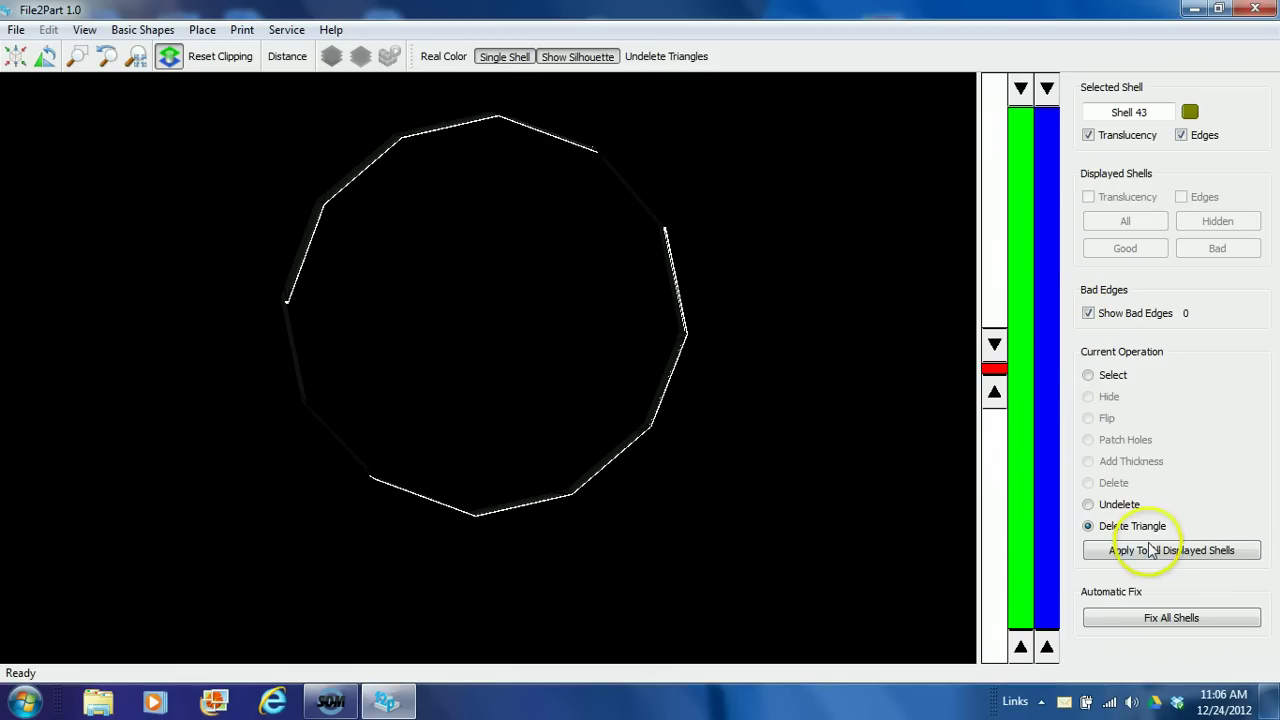
# Apply the operation to all displayed shells, undelete triangles, and return to Select
pyautogui.click(1094, 550)
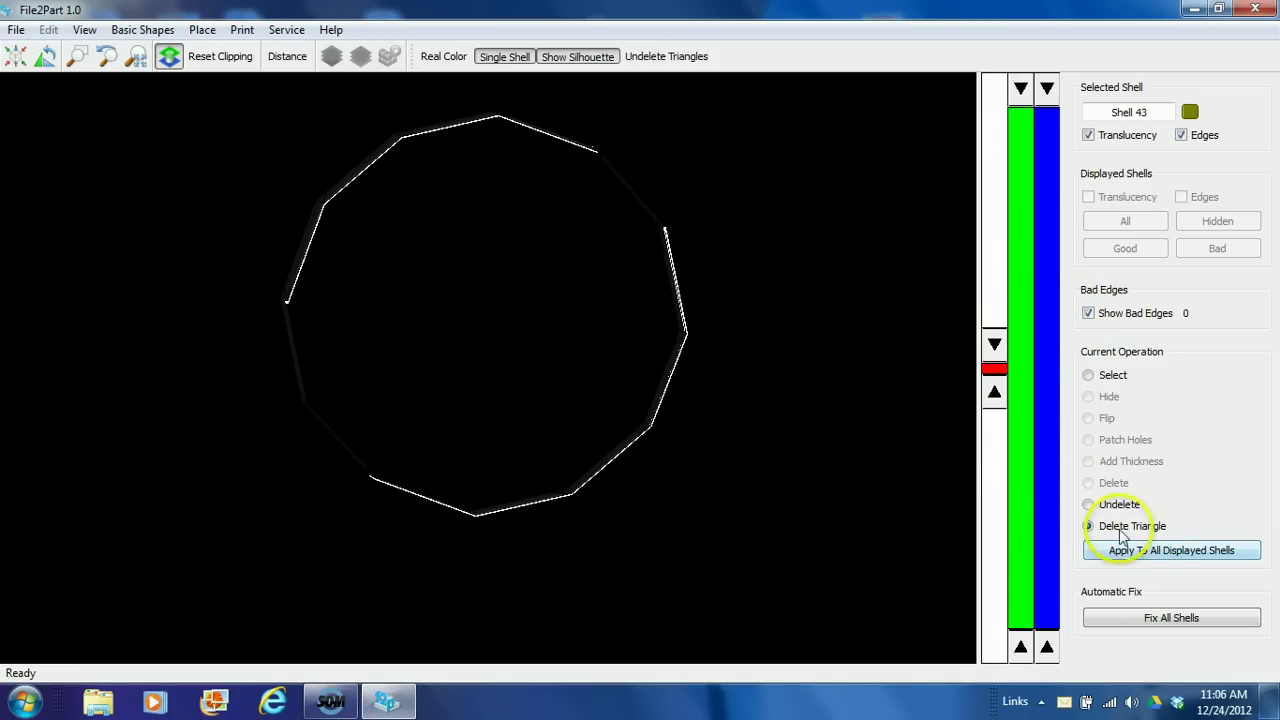
pyautogui.click(685, 62)
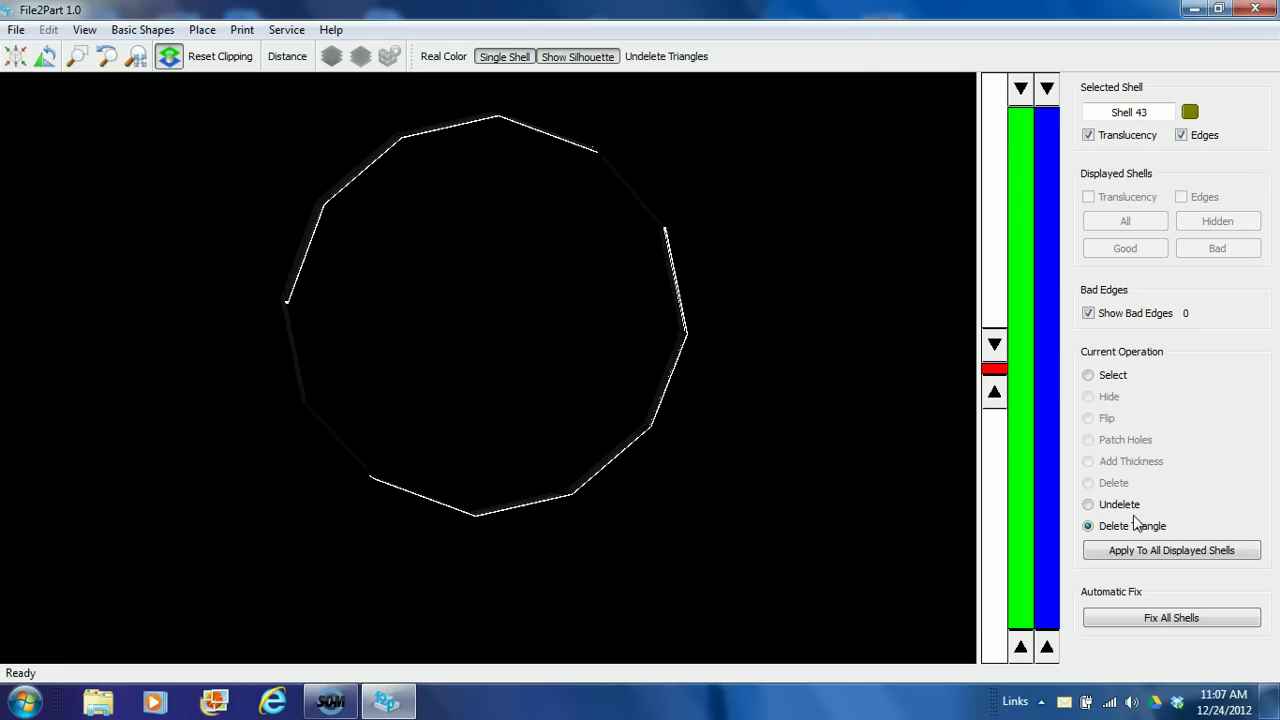
pyautogui.click(925, 309)
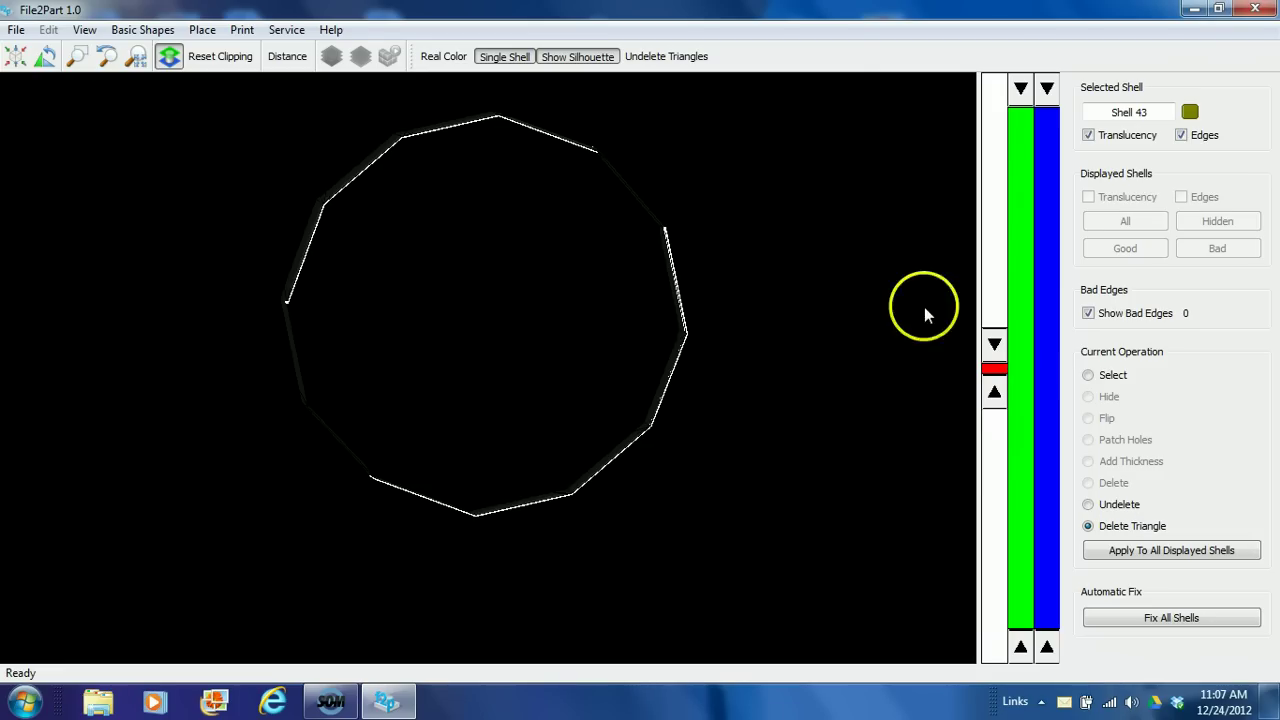
pyautogui.rightClick(837, 267)
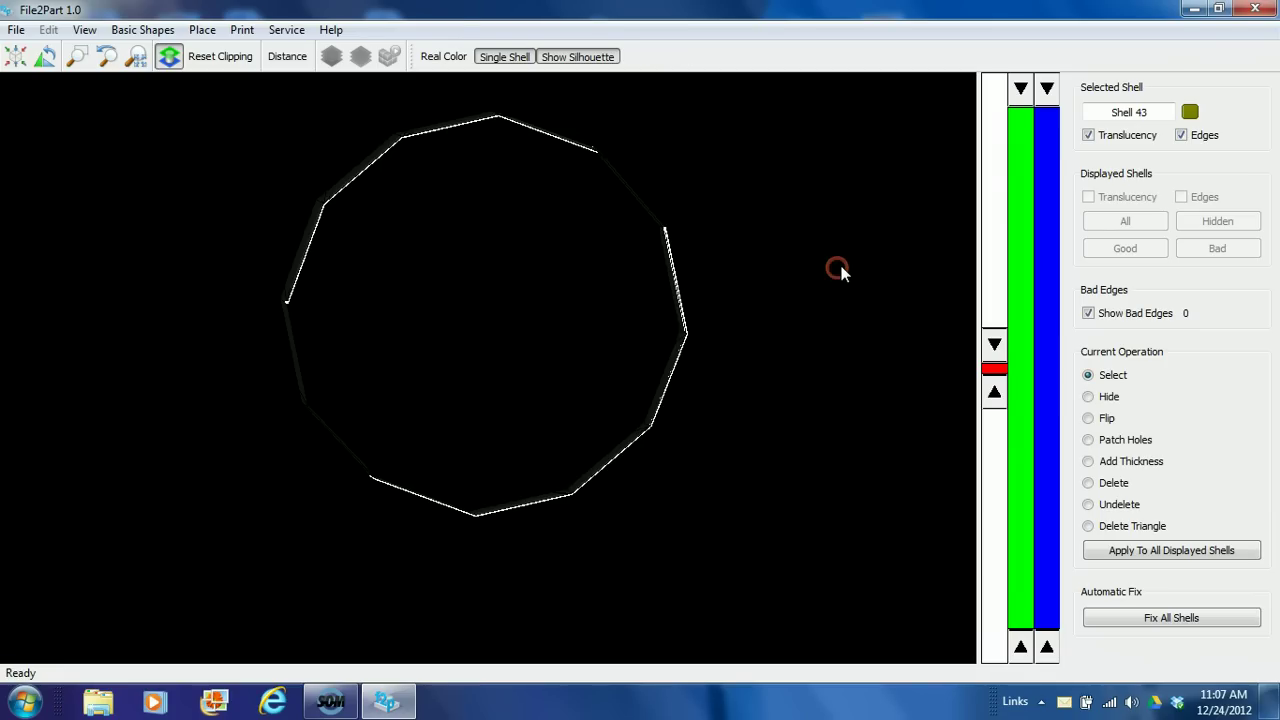
# Reset clipping and inspect Shell 43 as an opaque tube without its edge wireframe
pyautogui.click(212, 57)
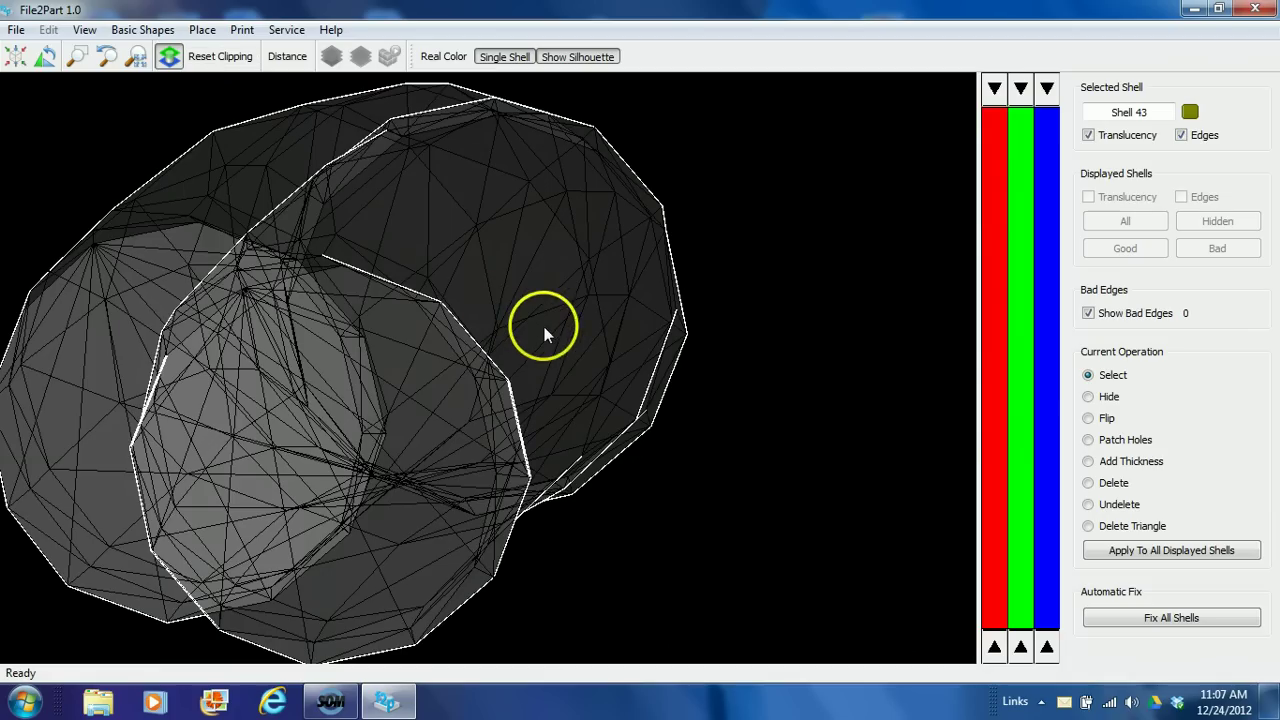
pyautogui.moveTo(565, 264); pyautogui.dragTo(557, 291, button='right')
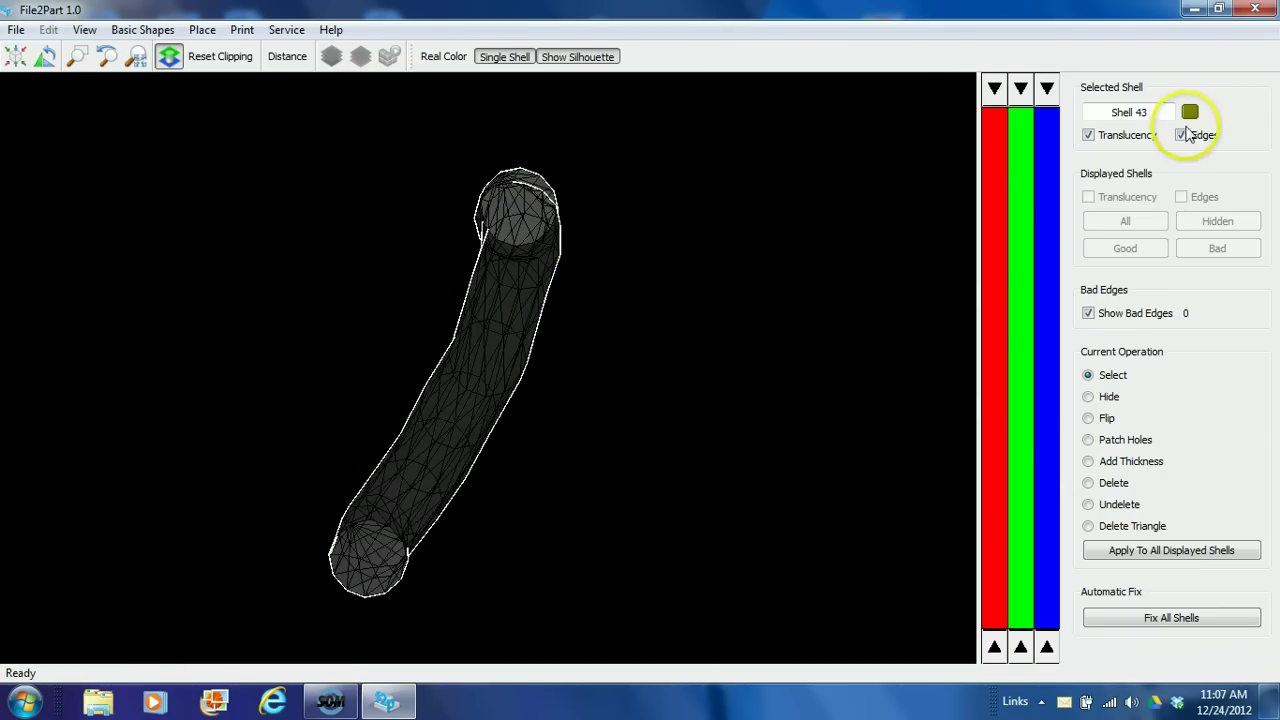
pyautogui.click(1181, 135)
pyautogui.click(1088, 135)
pyautogui.moveTo(491, 263); pyautogui.dragTo(424, 323)
# Return to all shells zoomed to fit, show only bad ones, and turn clipping off (140 bad edges)
pyautogui.click(857, 286)
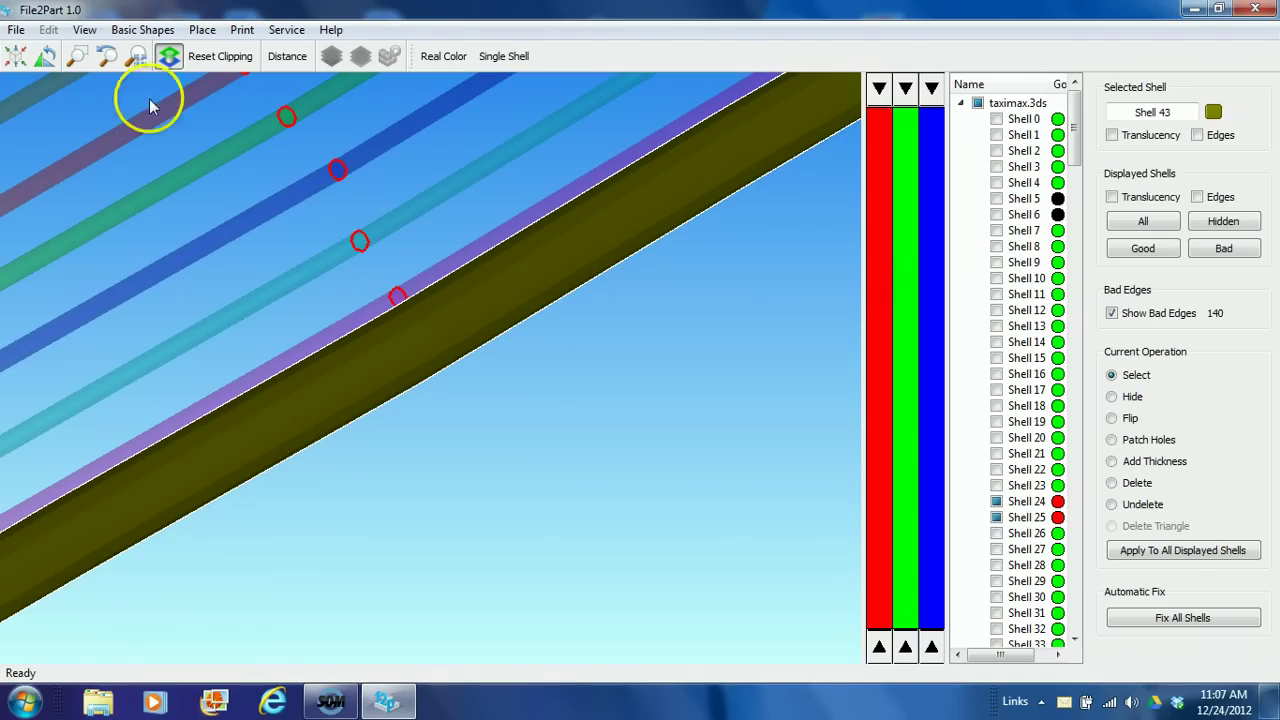
pyautogui.click(137, 58)
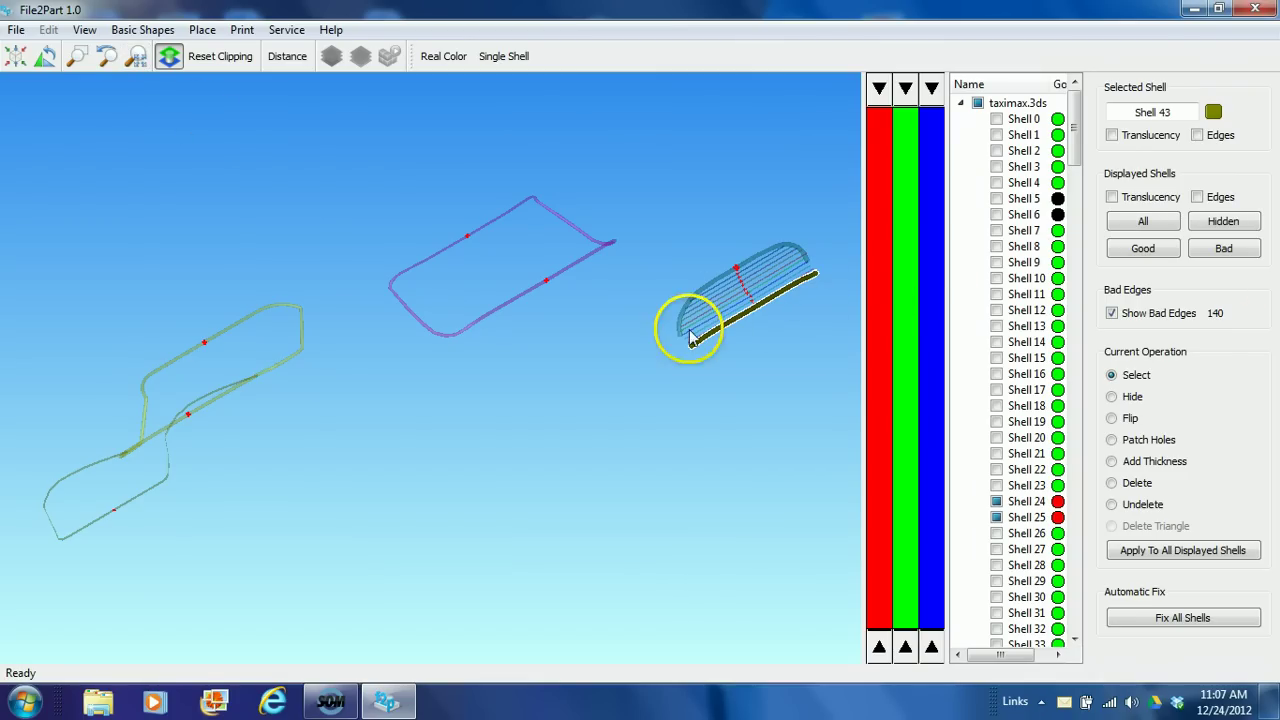
pyautogui.click(1216, 255)
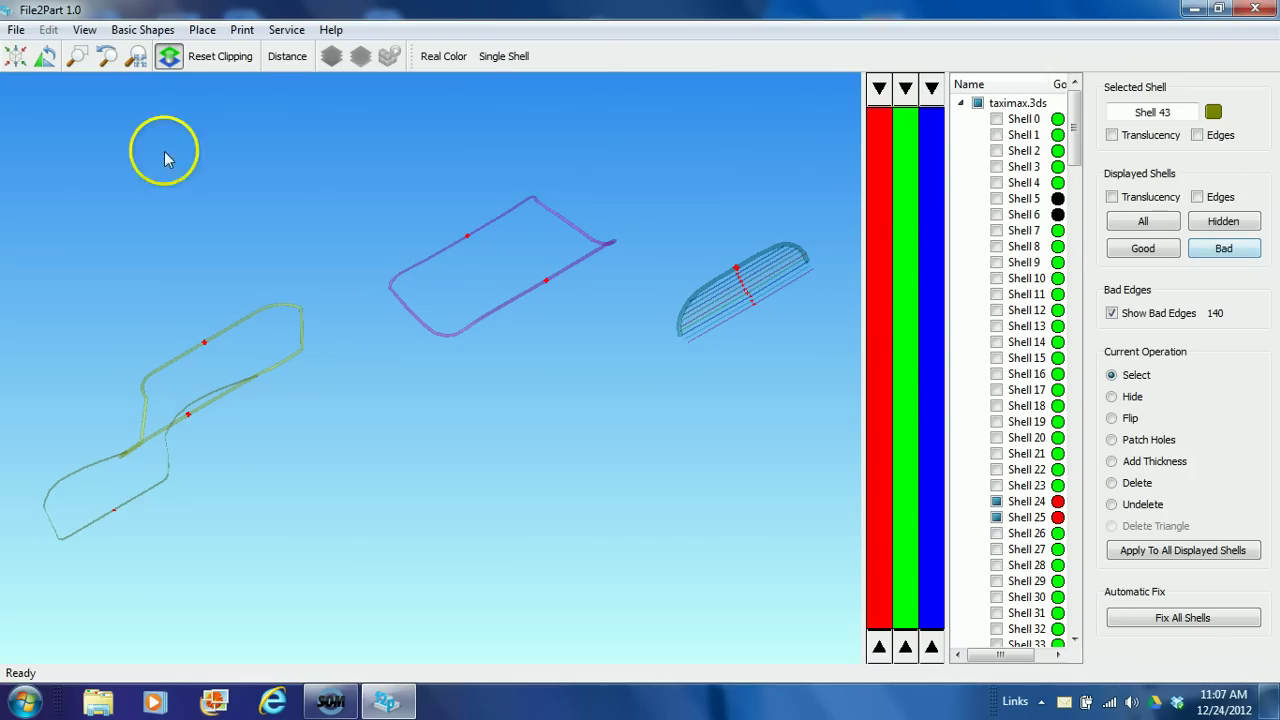
pyautogui.click(232, 61)
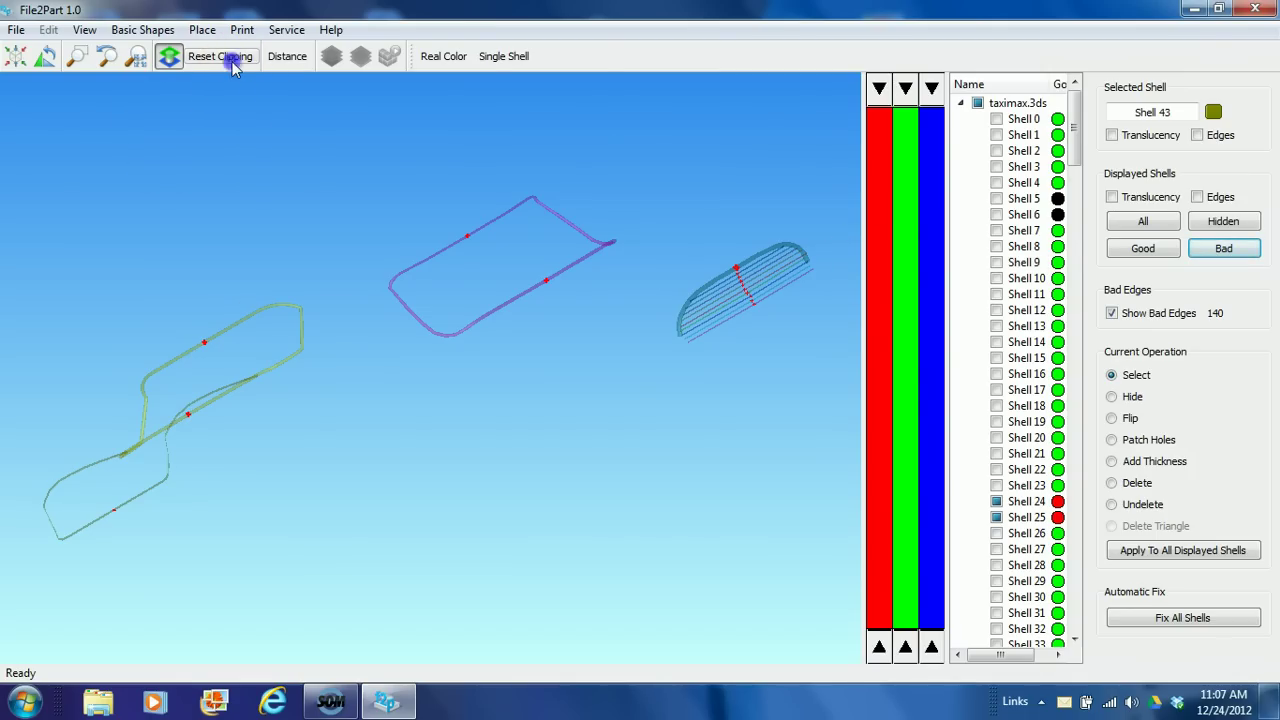
pyautogui.click(169, 58)
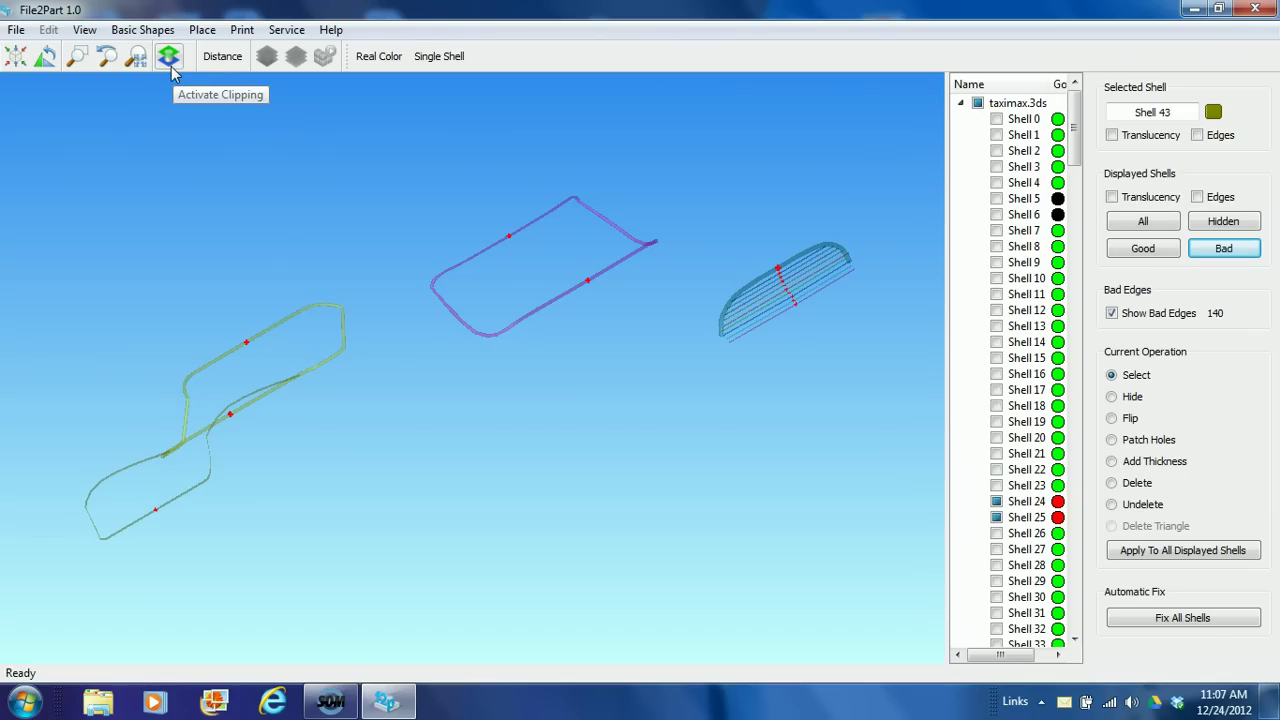
# Display all shells of the taxi and collapse the taximax.3ds tree back into one opaque yellow part
pyautogui.click(1143, 221)
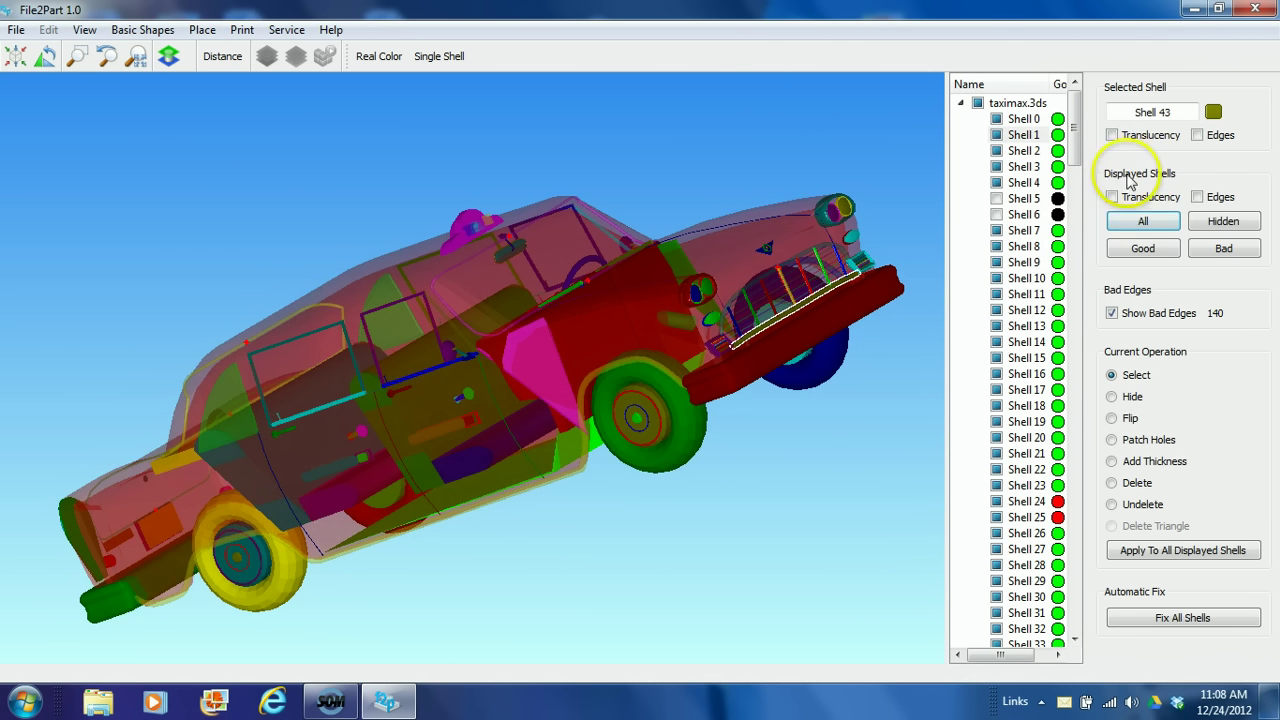
pyautogui.moveTo(650, 515); pyautogui.dragTo(805, 253)
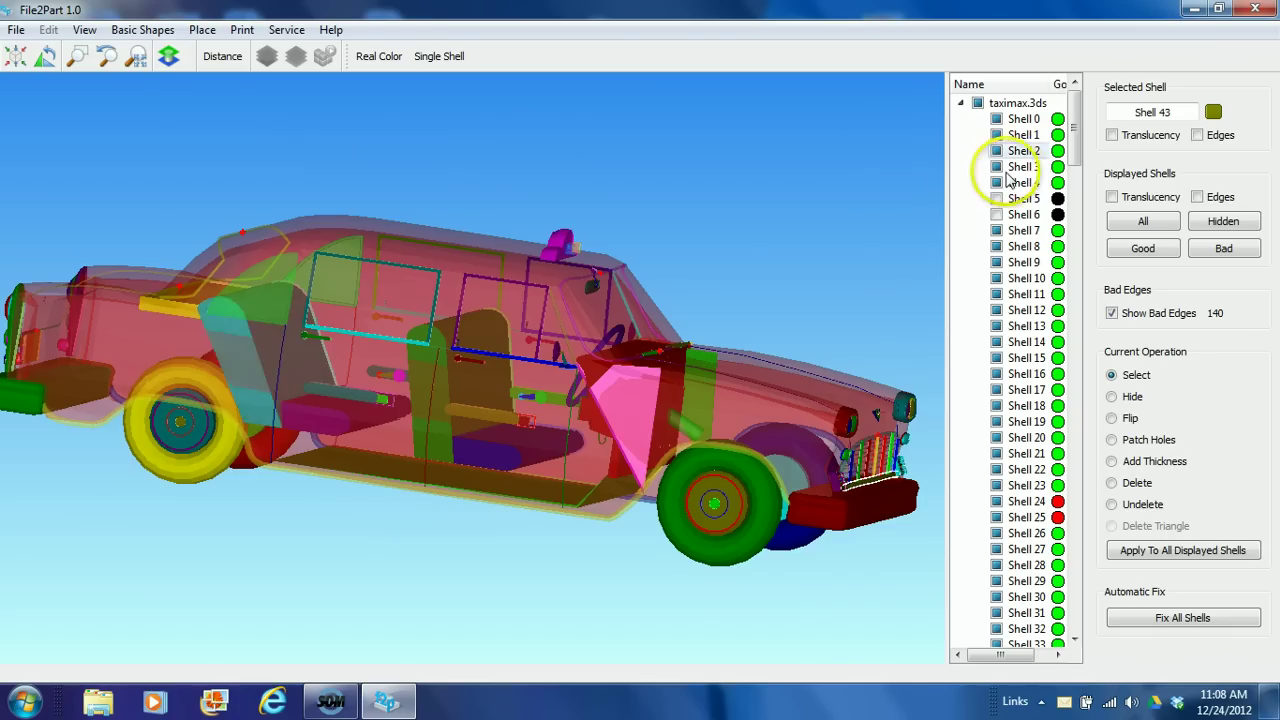
pyautogui.moveTo(588, 345); pyautogui.dragTo(528, 372)
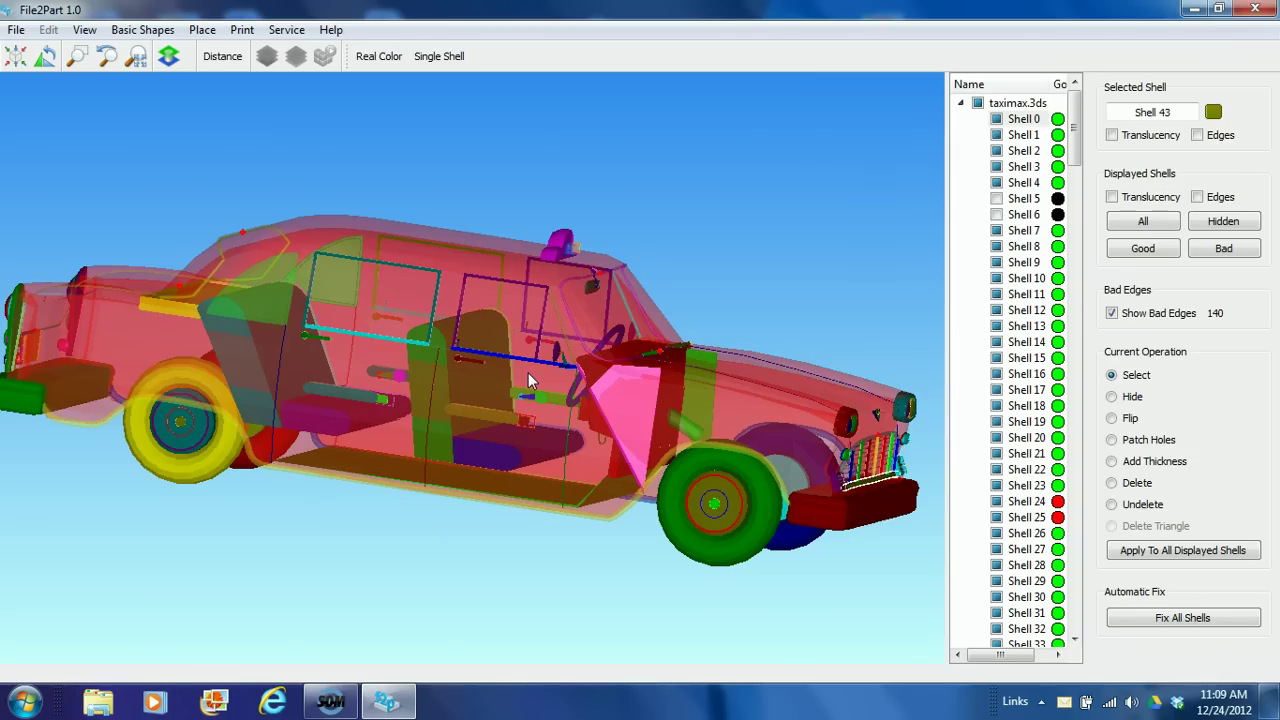
pyautogui.moveTo(528, 380)
pyautogui.mouseDown()
pyautogui.moveTo(880, 294)
pyautogui.moveTo(971, 163)
pyautogui.moveTo(946, 106)
pyautogui.moveTo(962, 108)
pyautogui.mouseUp()
pyautogui.click(962, 105)
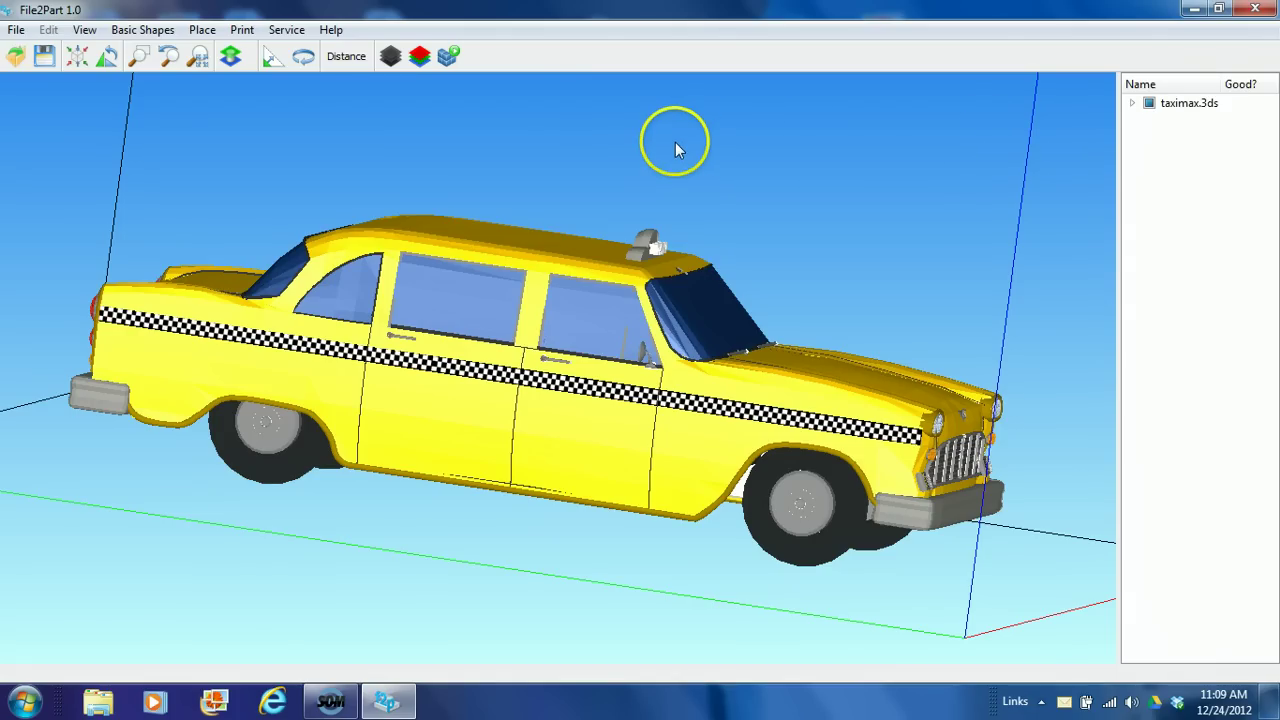
pyautogui.click(16, 30)
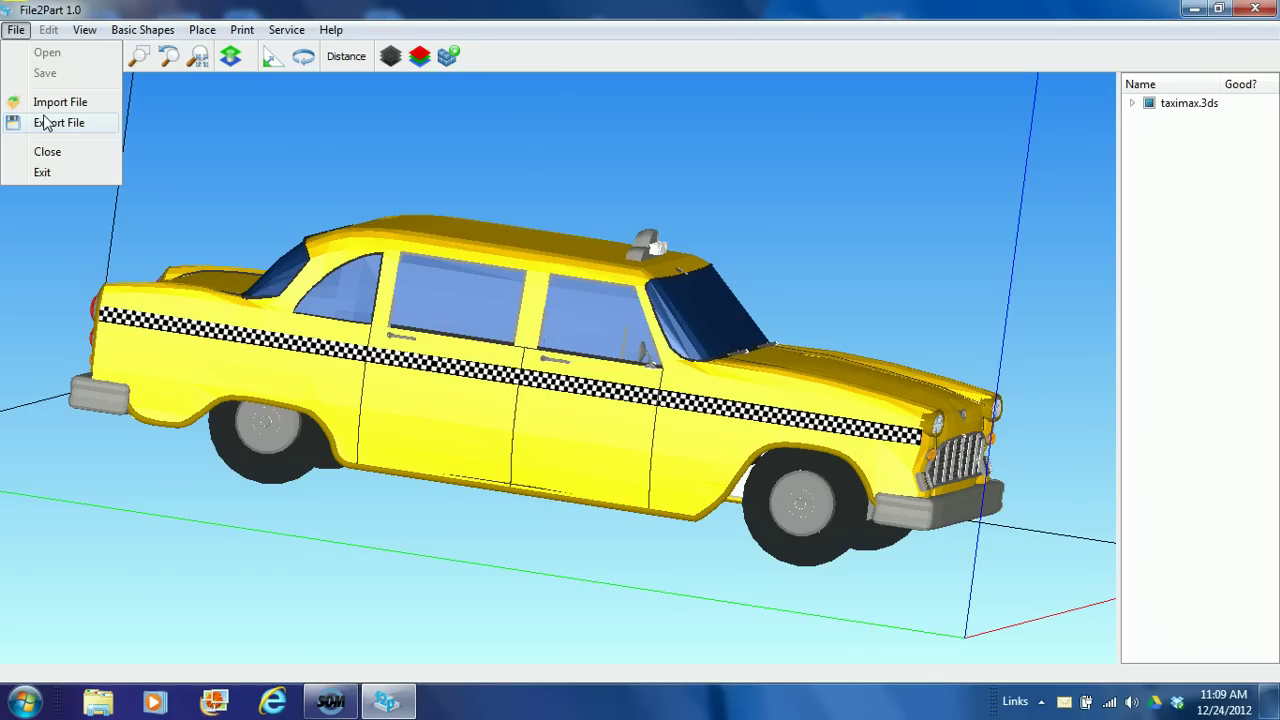
pyautogui.click(430, 120)
pyautogui.click(423, 67)
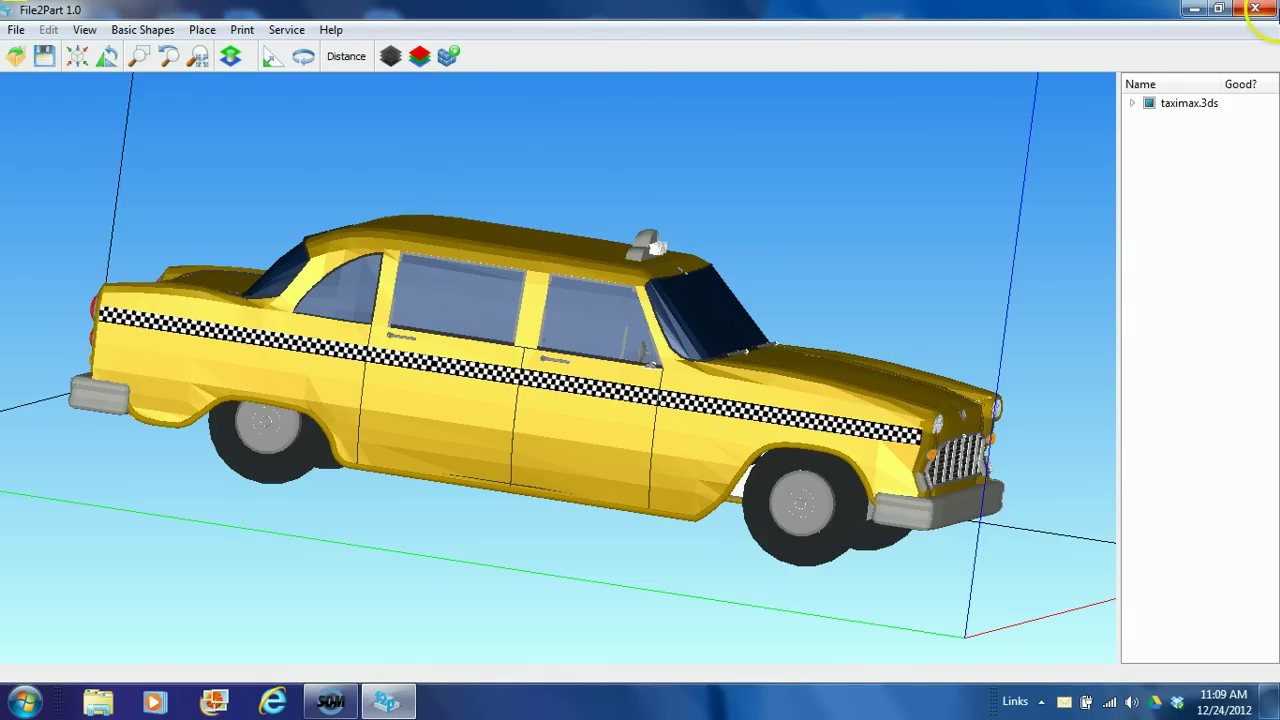
# Relaunch File2Part and import Taximax_fixed.stl with mm units at scale 1
pyautogui.click(1255, 8)
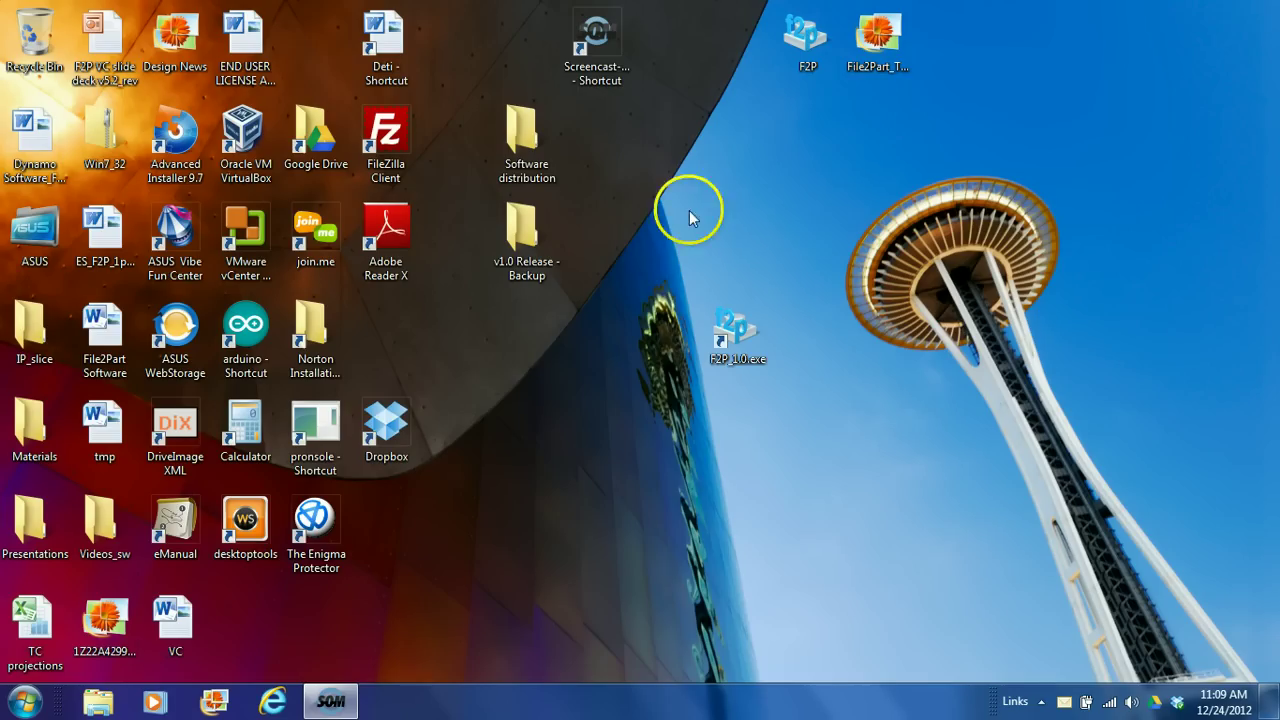
pyautogui.doubleClick(737, 332)
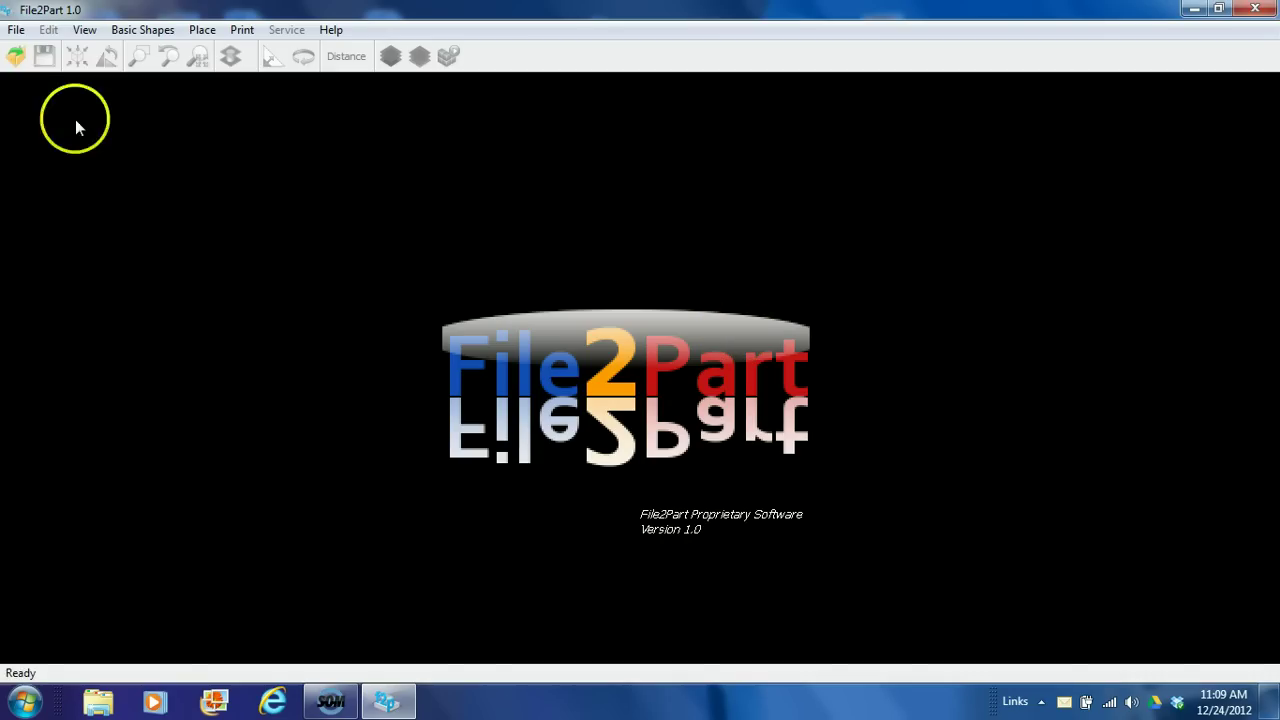
pyautogui.click(16, 57)
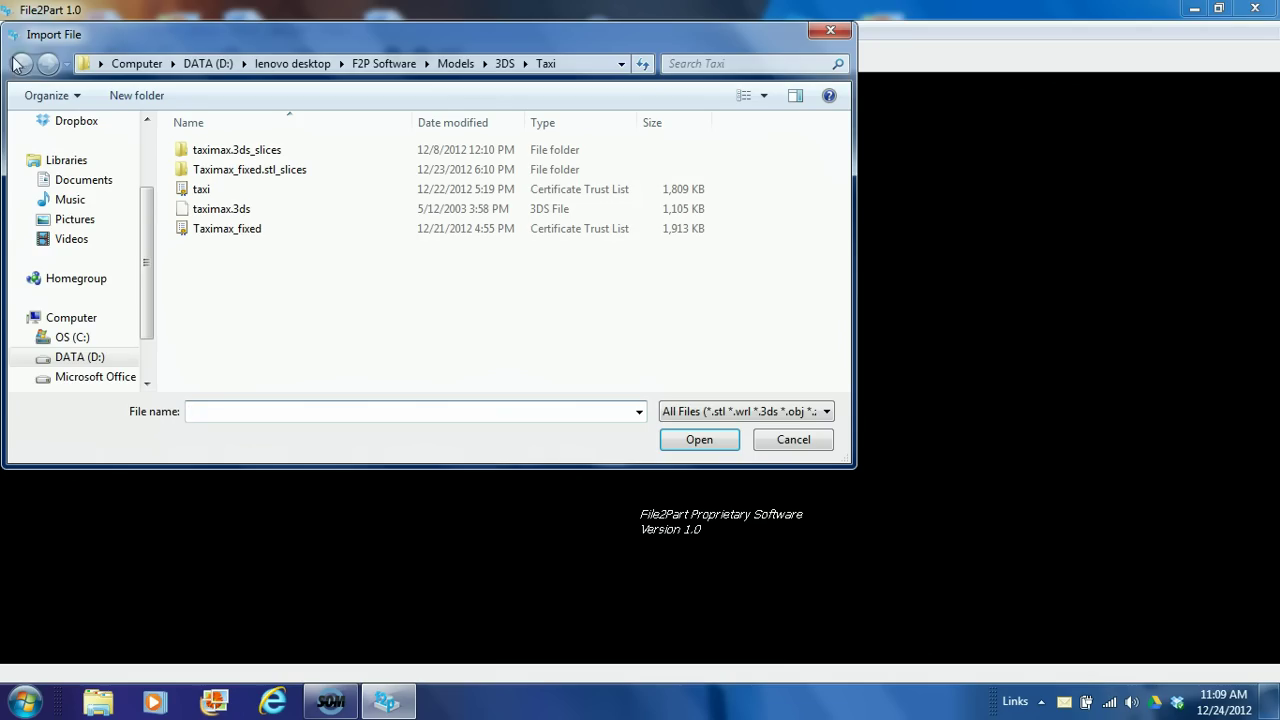
pyautogui.click(241, 172)
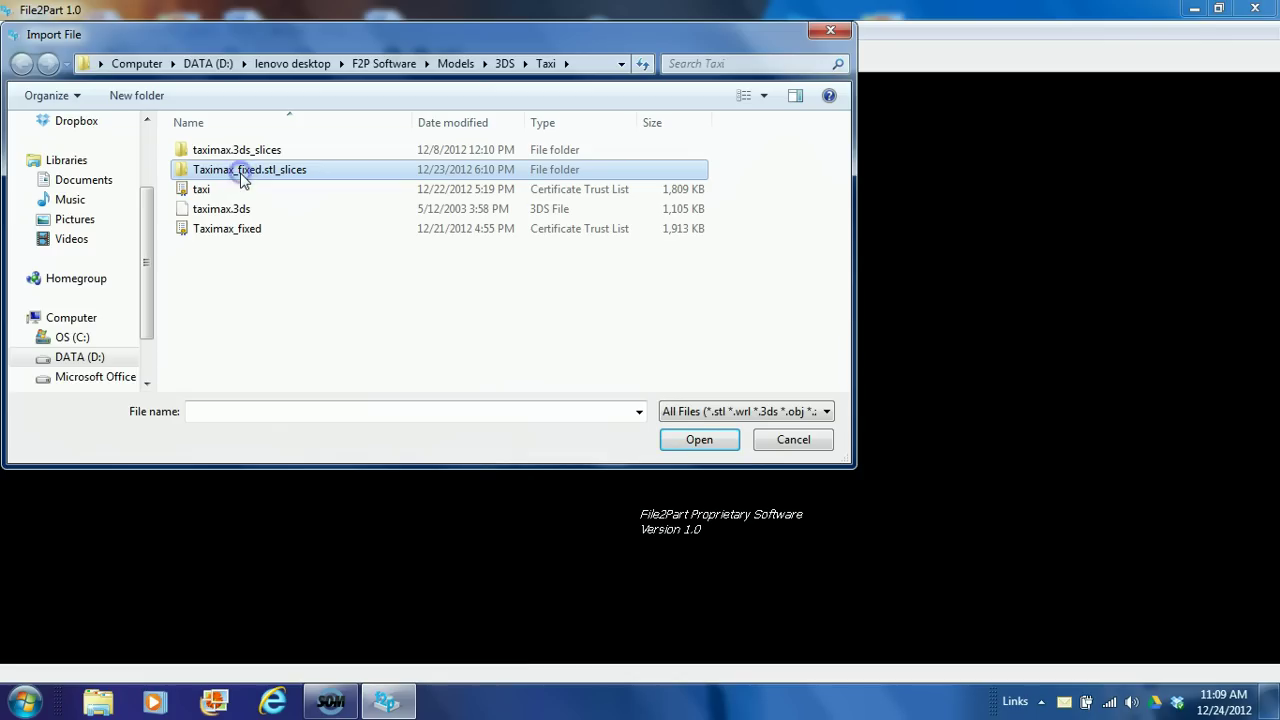
pyautogui.click(241, 172)
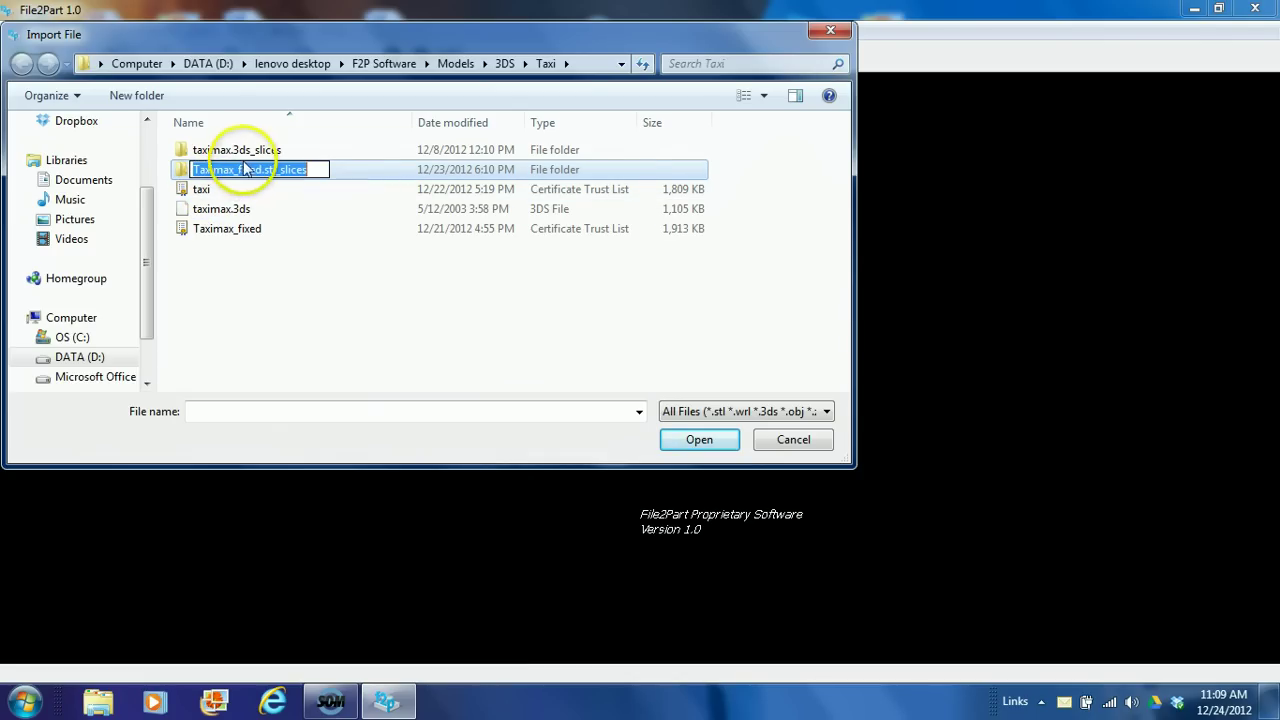
pyautogui.doubleClick(249, 229)
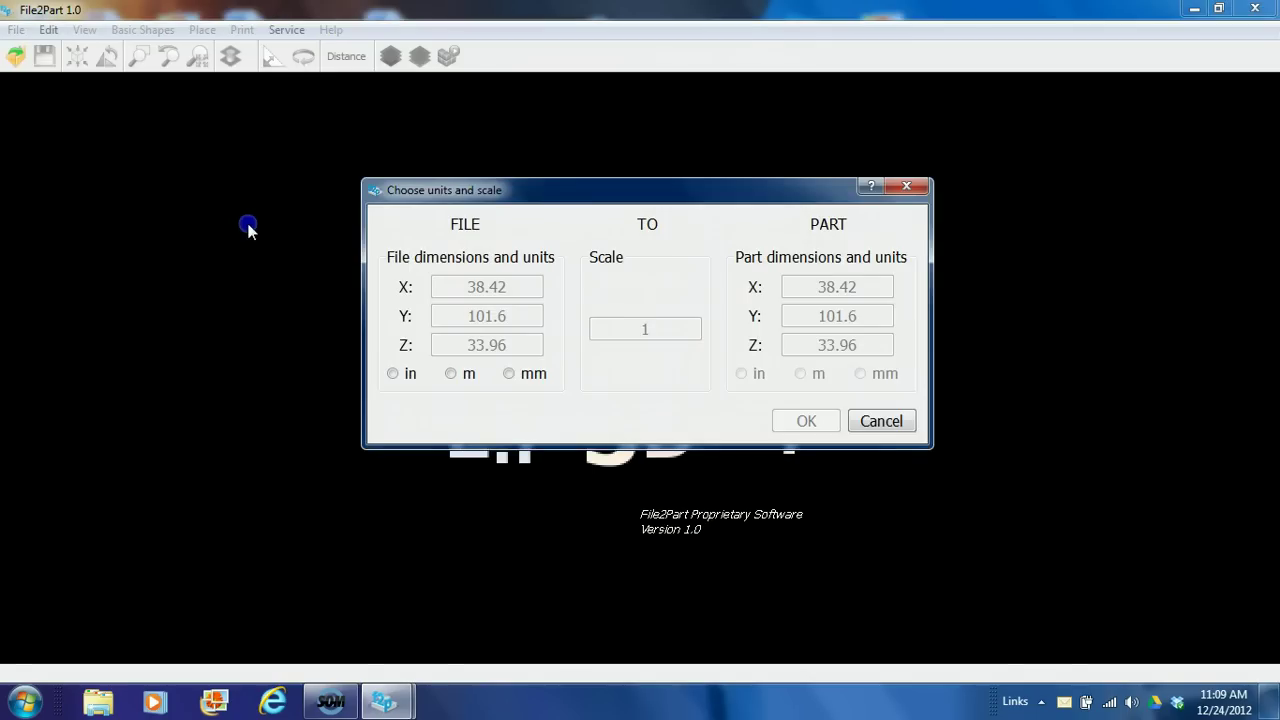
pyautogui.click(512, 373)
pyautogui.click(812, 423)
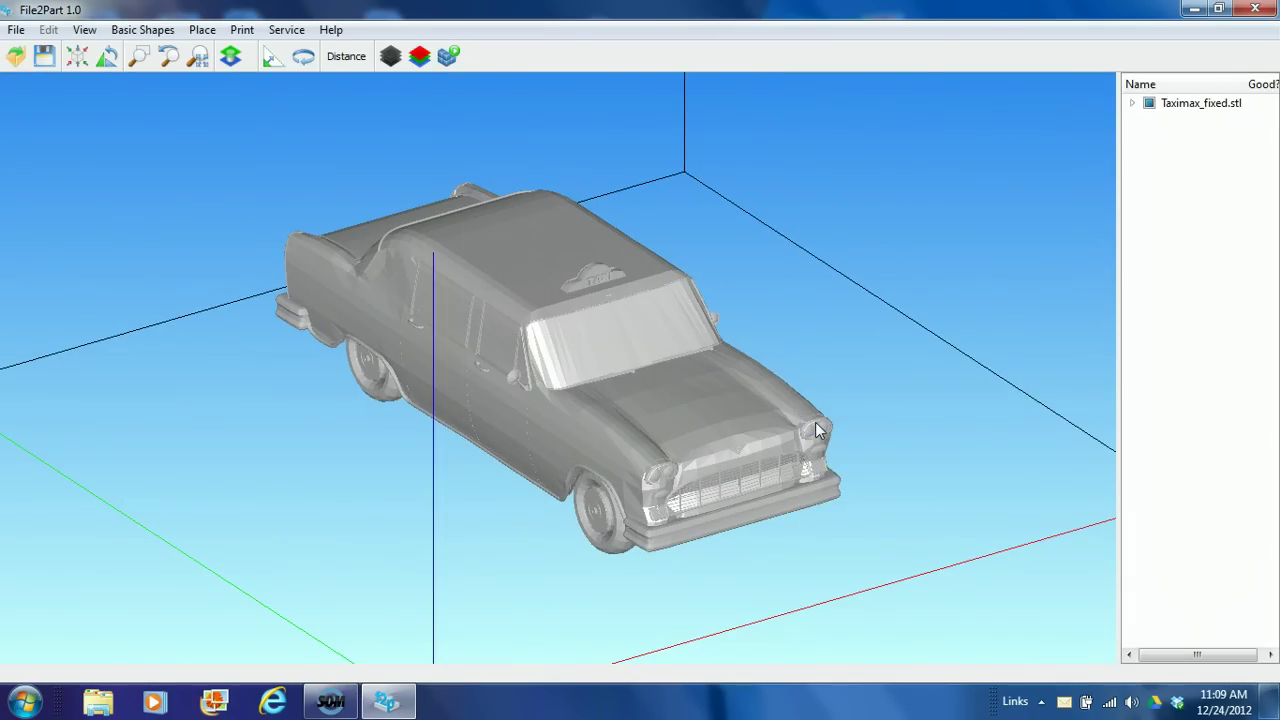
# Slice Taximax_fixed, move the layer slider up through the layers, and switch to Top View
pyautogui.click(559, 258)
pyautogui.click(419, 57)
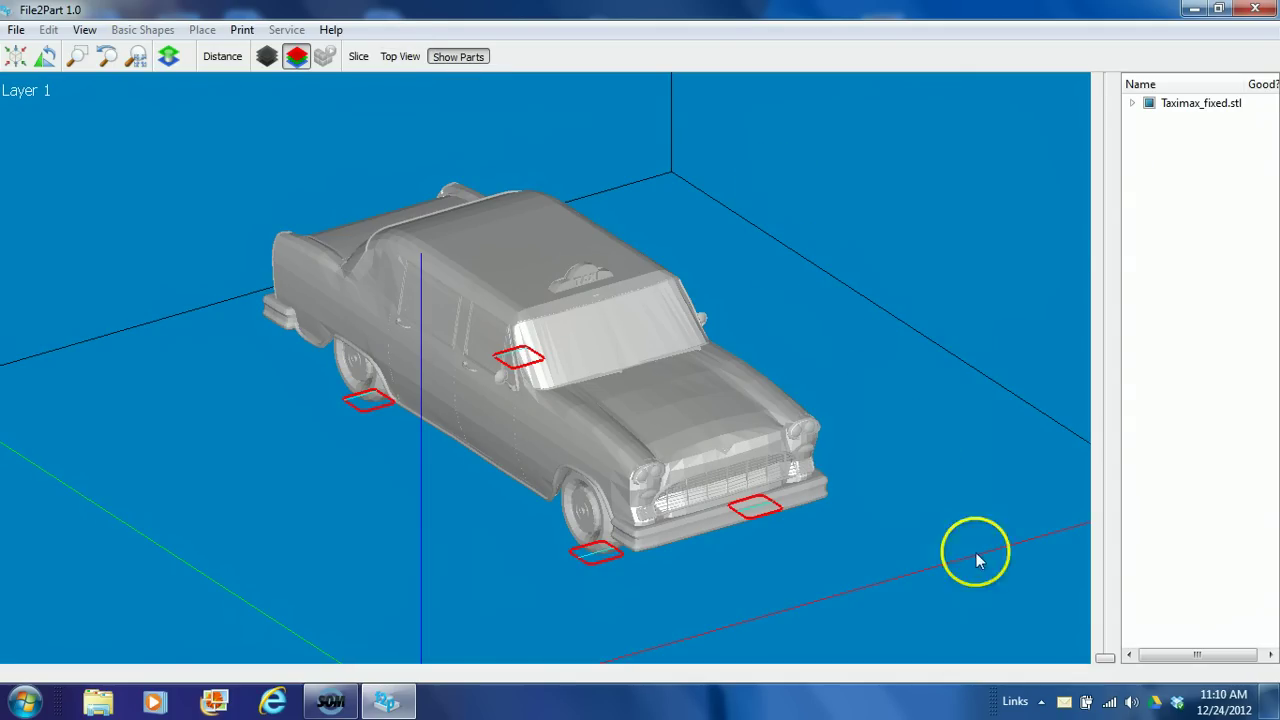
pyautogui.click(1105, 660)
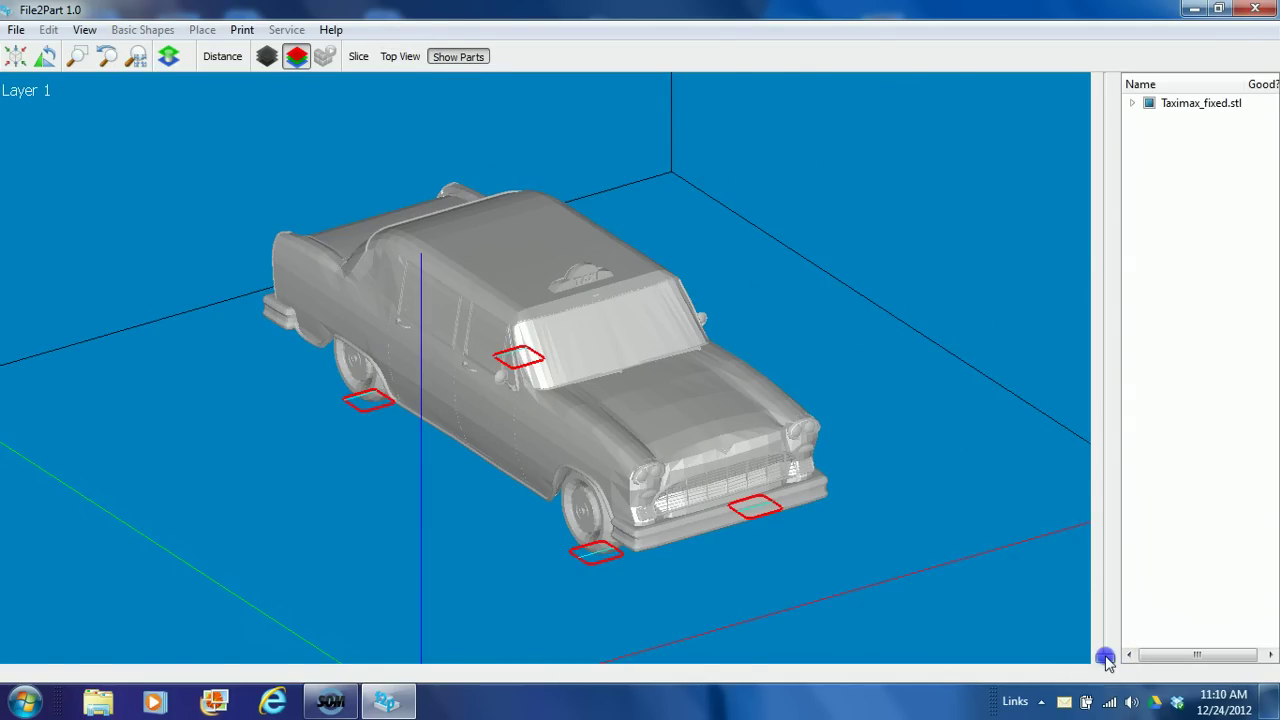
pyautogui.moveTo(1105, 660); pyautogui.dragTo(1136, 492)
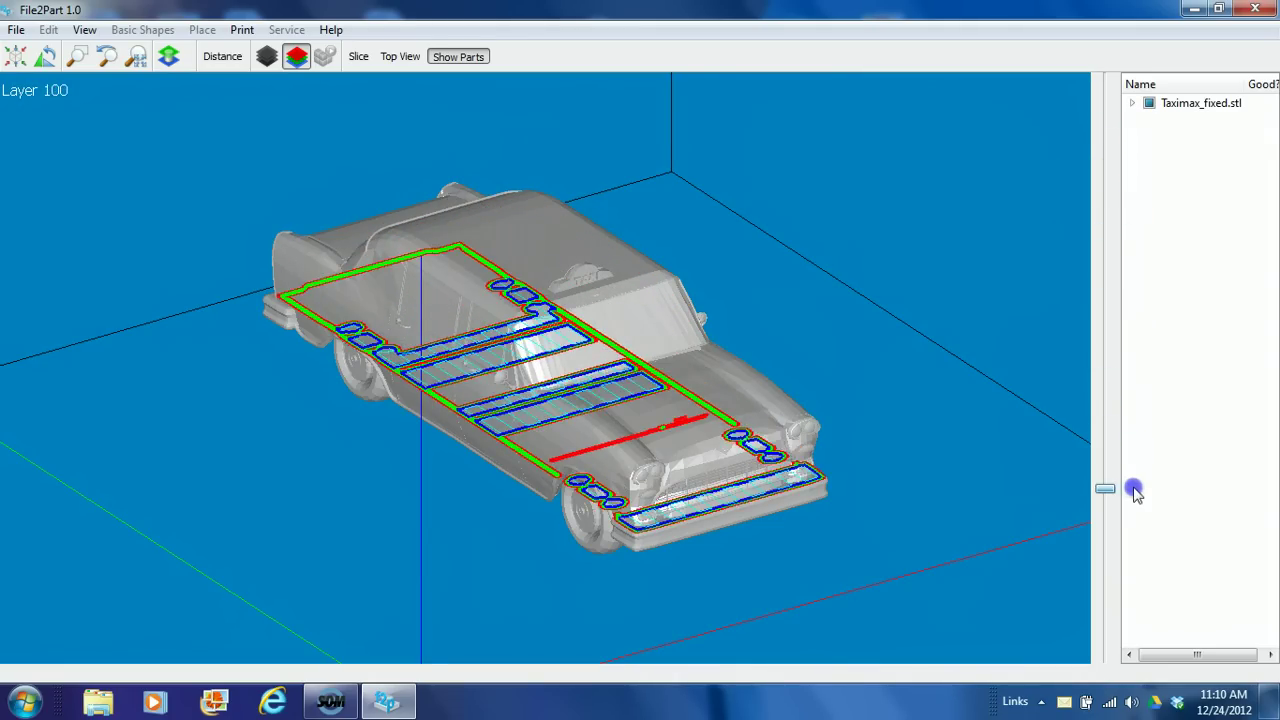
pyautogui.click(392, 56)
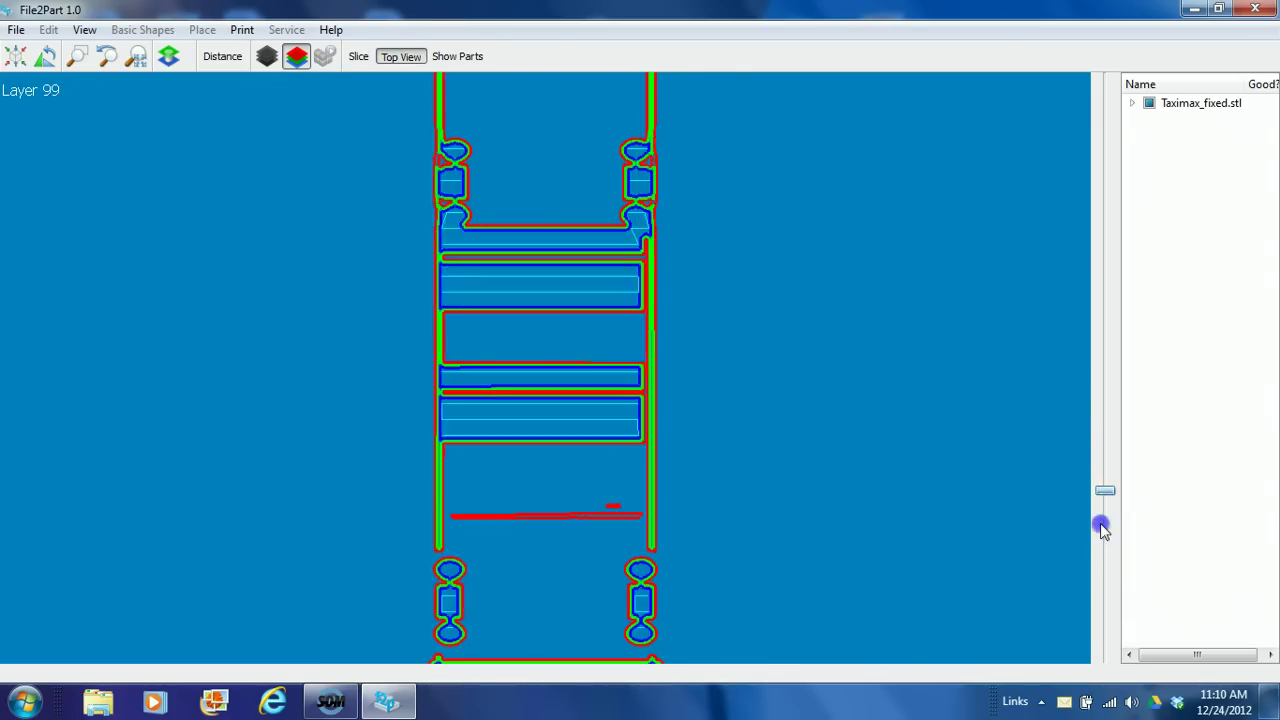